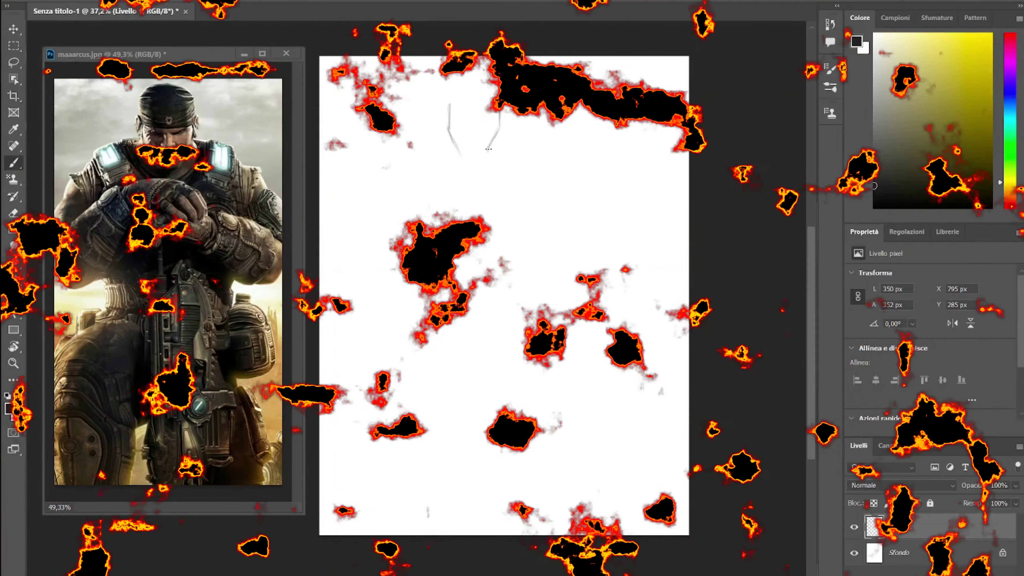
Close the face outline and sketch boxy shoulder shapes on either side of it.
drag(488, 150, 460, 158)
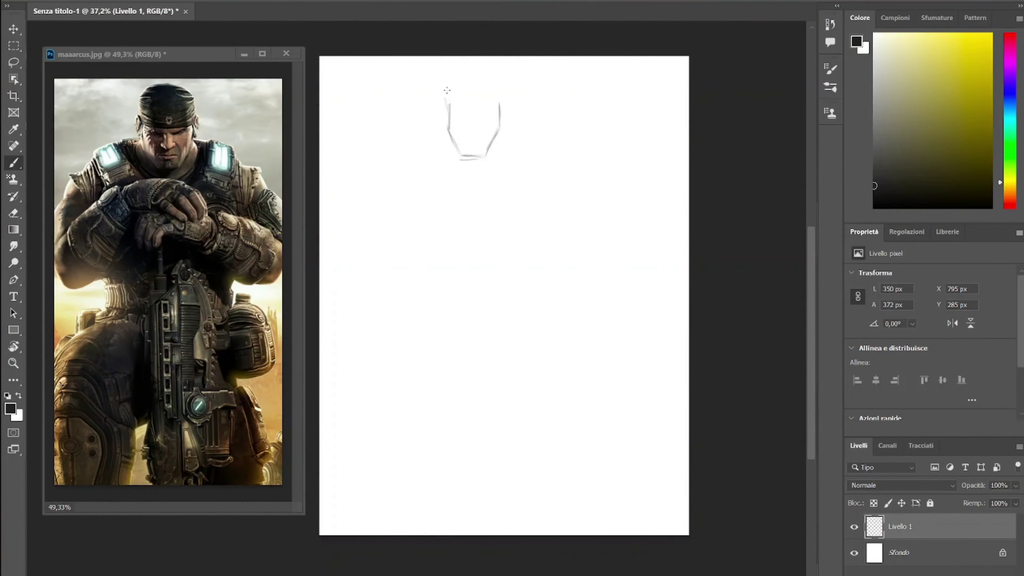
drag(500, 109, 445, 82)
drag(421, 123, 431, 152)
mouse_move(526, 125)
mouse_down()
mouse_move(518, 141)
mouse_move(545, 164)
mouse_up()
drag(520, 139, 537, 154)
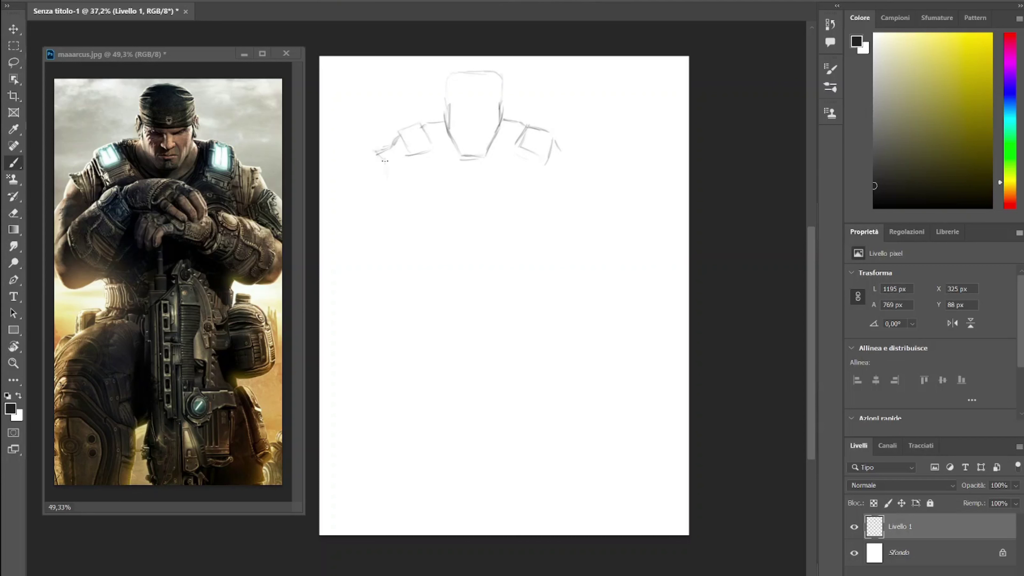
Outline the torso's sides and bottom, and sketch the left arm bending across the chest.
drag(384, 161, 416, 316)
drag(457, 310, 520, 318)
drag(548, 227, 531, 289)
drag(558, 148, 564, 186)
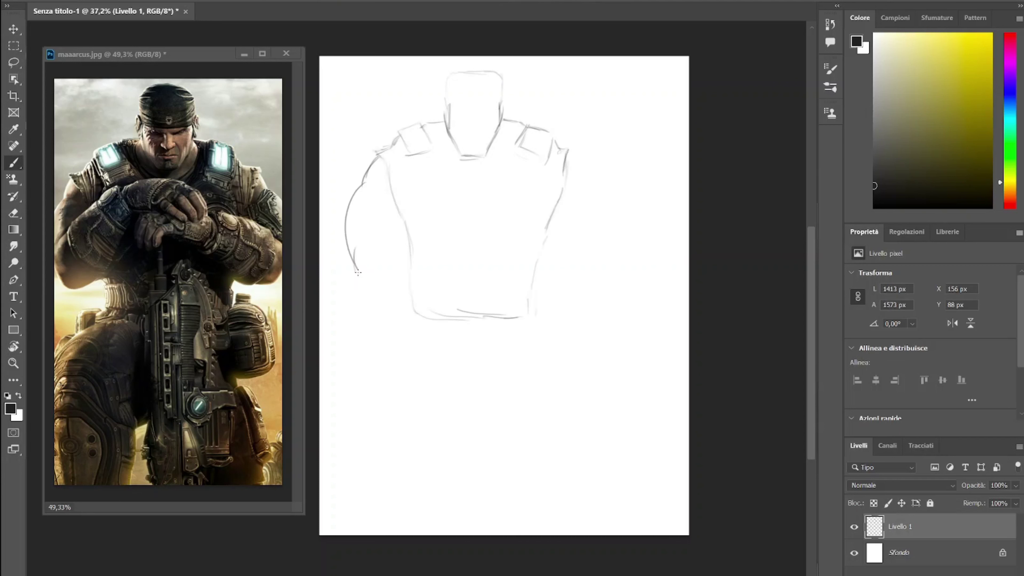
drag(379, 161, 434, 233)
drag(354, 253, 487, 196)
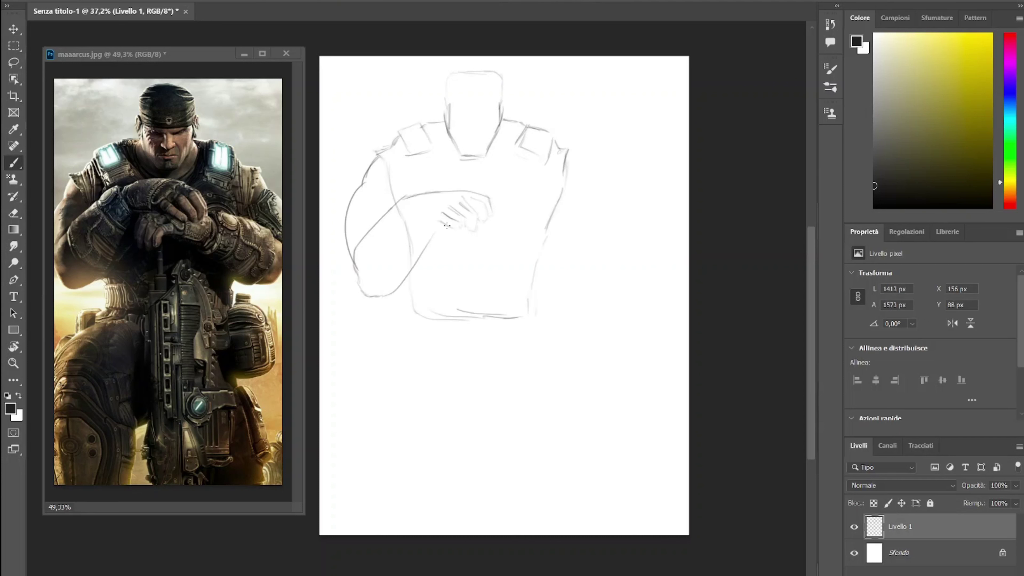
Sketch the right shoulder and arm, briefly switching to the Eraser and back.
key(e)
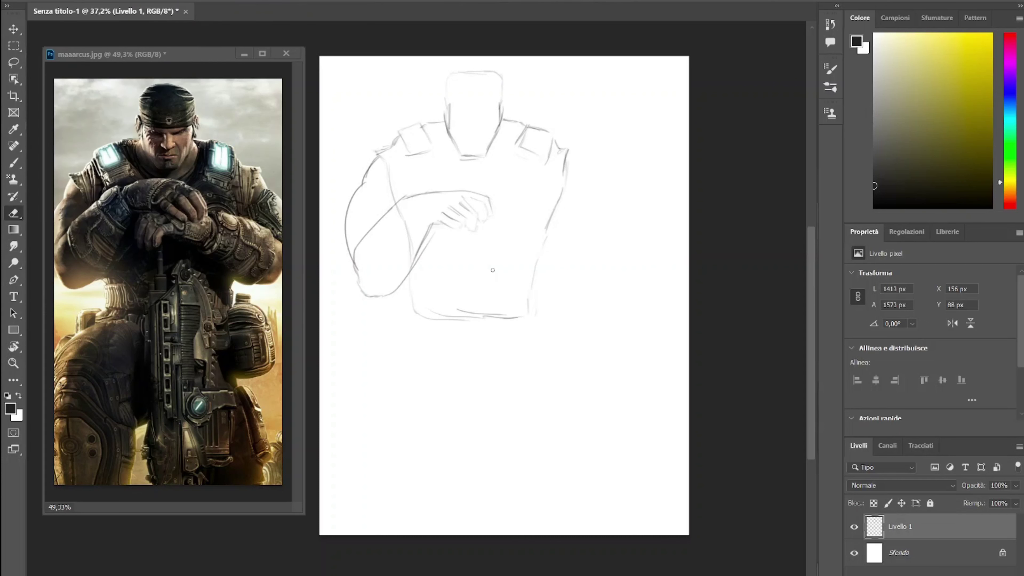
key(b)
drag(558, 154, 587, 158)
mouse_move(585, 159)
mouse_down()
mouse_move(557, 195)
mouse_move(613, 288)
mouse_up()
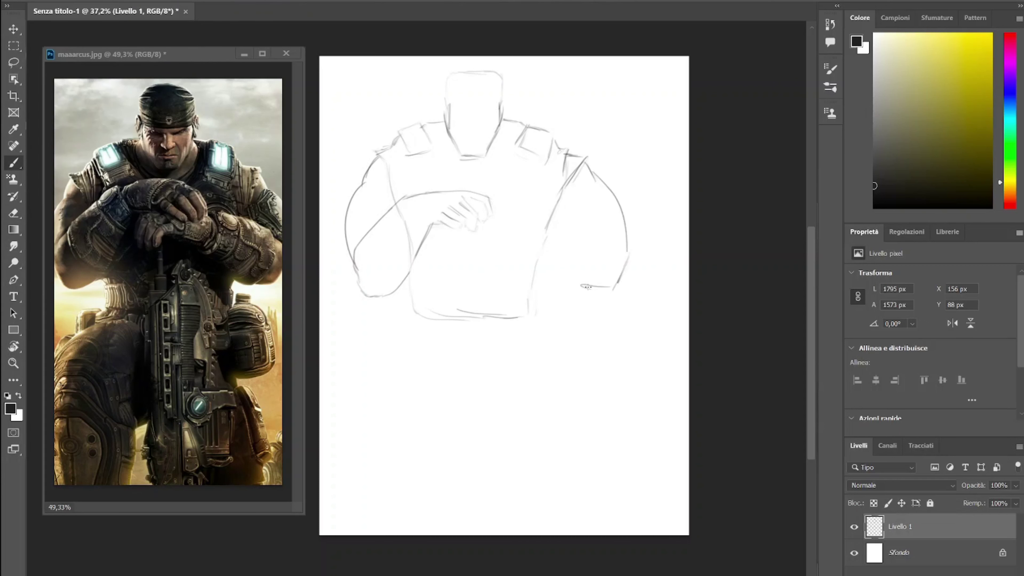
drag(514, 247, 583, 287)
mouse_move(592, 226)
mouse_down()
mouse_move(627, 262)
mouse_move(503, 210)
mouse_up()
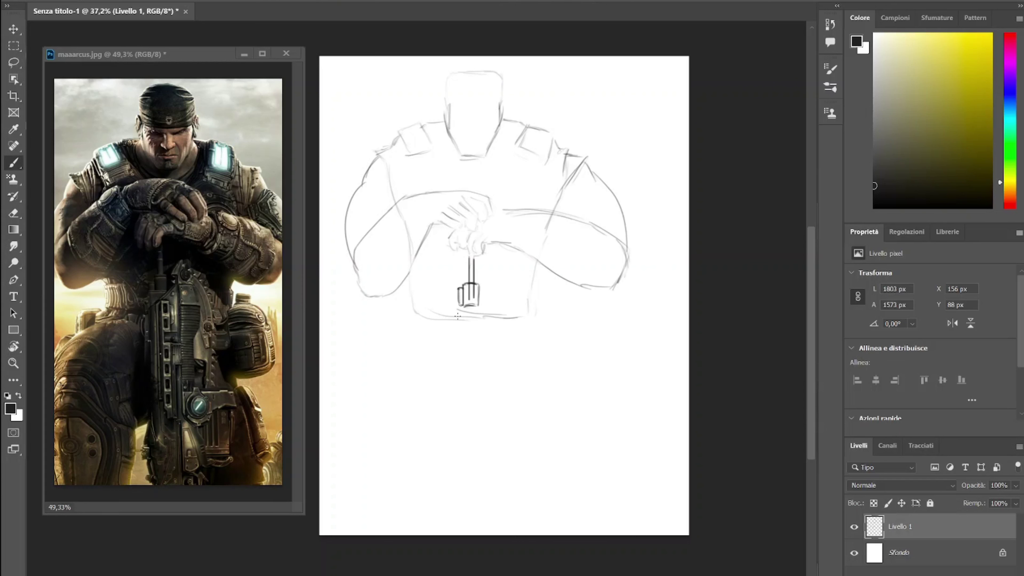
Draw the rifle's grip line, long straight edge and curved chainsaw blade back.
drag(460, 307, 461, 521)
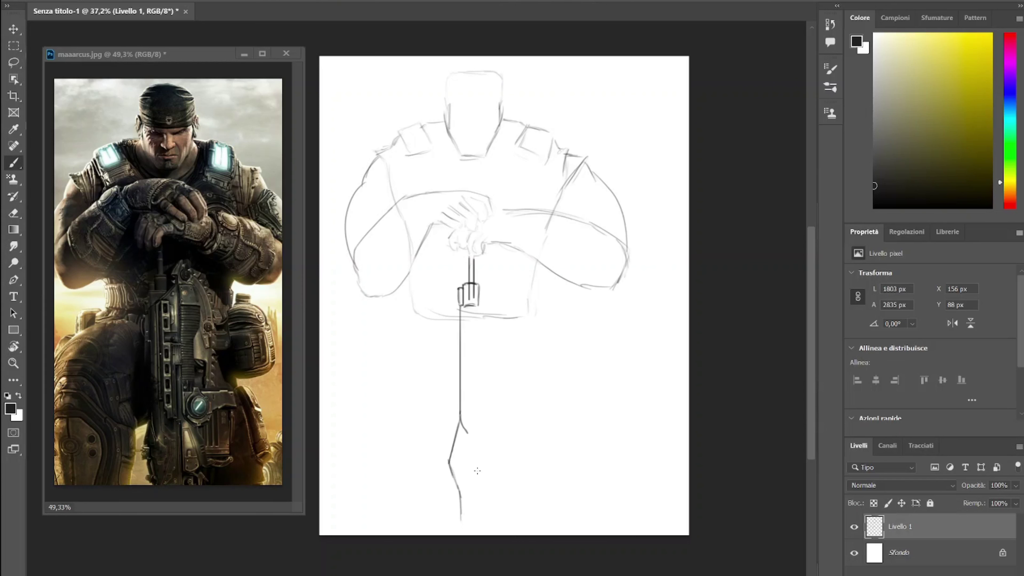
drag(491, 292, 490, 519)
drag(477, 310, 460, 326)
mouse_move(494, 279)
mouse_down()
mouse_move(530, 418)
mouse_move(554, 441)
mouse_up()
Block in the rifle's lower body, round detail and cuff, then redraw the blade curve.
drag(549, 444, 493, 452)
drag(520, 424, 504, 428)
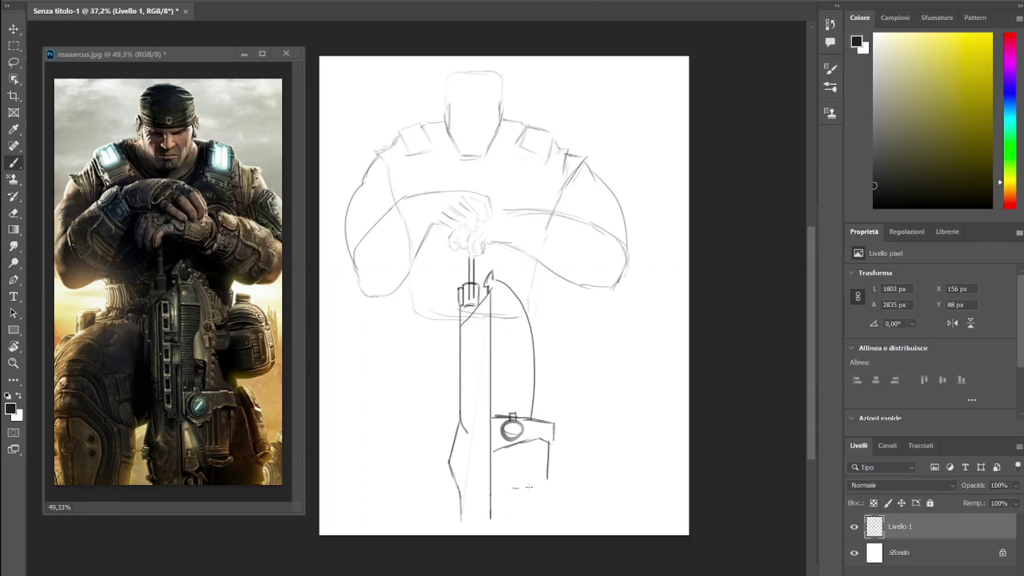
drag(511, 487, 544, 488)
mouse_move(505, 448)
mouse_down()
mouse_move(515, 520)
mouse_move(548, 493)
mouse_up()
mouse_move(523, 415)
mouse_down()
mouse_move(514, 339)
mouse_move(489, 283)
mouse_up()
Hatch the inside of the rifle body from the grip down to the blade base.
drag(512, 321, 492, 321)
drag(493, 326, 511, 327)
drag(494, 332, 511, 332)
drag(493, 338, 511, 338)
mouse_move(494, 344)
mouse_down()
mouse_move(509, 346)
mouse_move(514, 412)
mouse_up()
drag(494, 361, 512, 362)
mouse_move(493, 369)
mouse_down()
mouse_move(512, 372)
mouse_move(512, 383)
mouse_up()
drag(492, 397, 511, 399)
drag(492, 409, 513, 414)
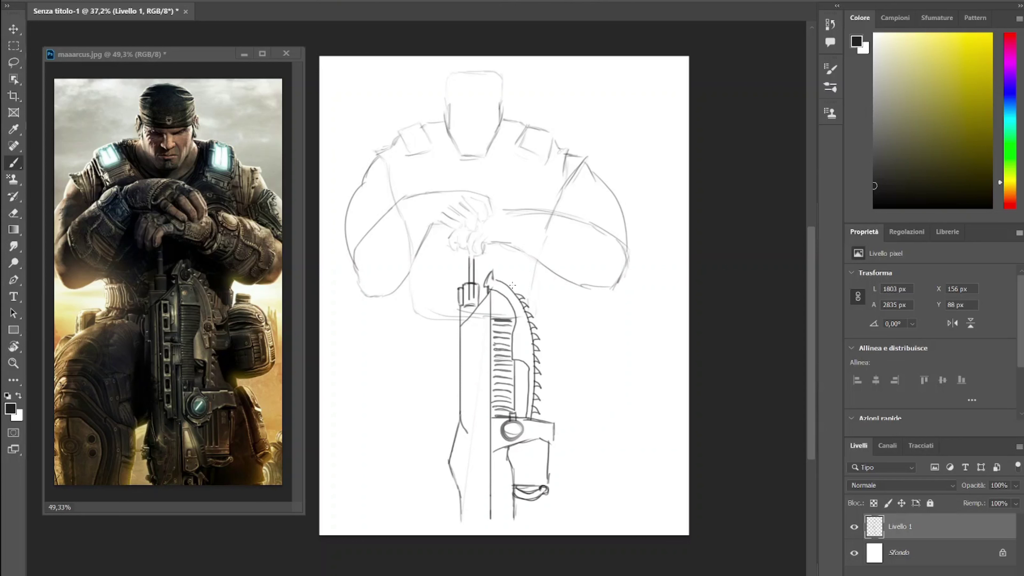
Outline both legs down to the page bottom and a pouch beside the rifle.
drag(421, 316, 357, 534)
drag(424, 393, 411, 535)
drag(426, 427, 458, 411)
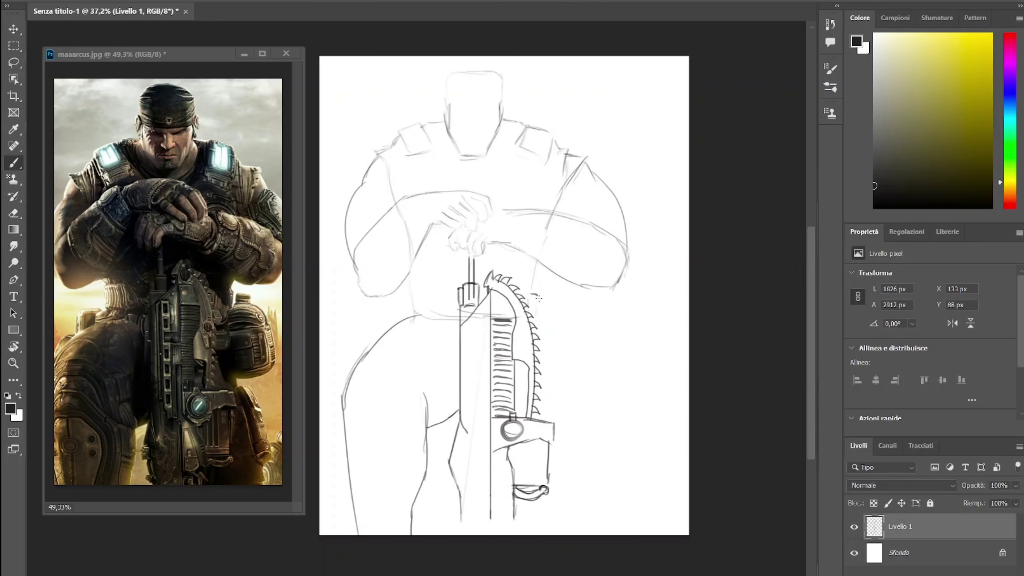
drag(532, 296, 548, 298)
drag(548, 299, 558, 415)
drag(550, 342, 572, 531)
drag(566, 440, 574, 516)
drag(556, 315, 591, 385)
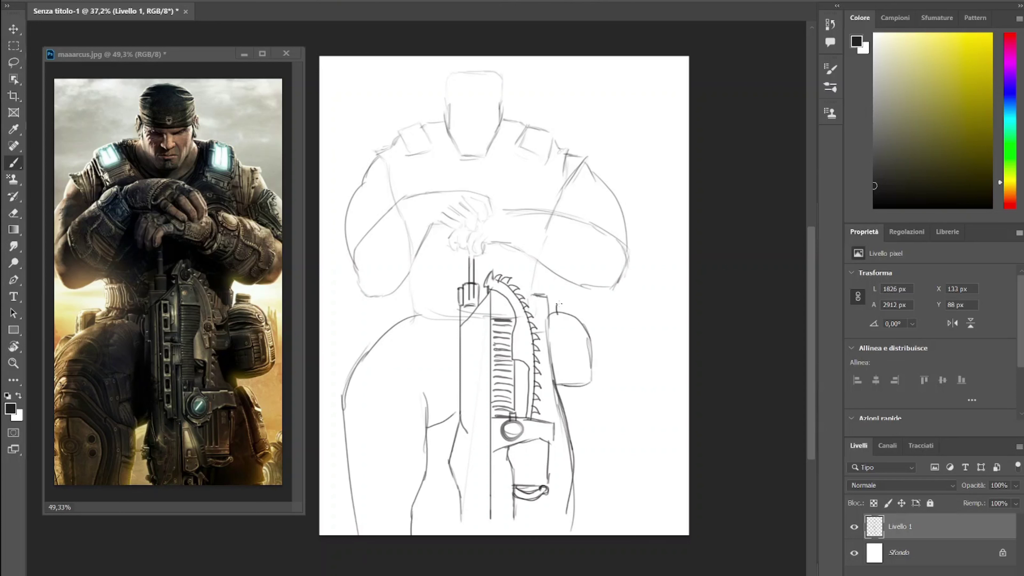
Mark the headband across the head and darken both shoulder pads.
drag(446, 104, 504, 106)
drag(456, 110, 497, 108)
drag(407, 159, 438, 152)
mouse_move(525, 126)
mouse_down()
mouse_move(517, 148)
mouse_move(551, 162)
mouse_move(542, 164)
mouse_up()
drag(408, 161, 438, 151)
drag(401, 151, 421, 122)
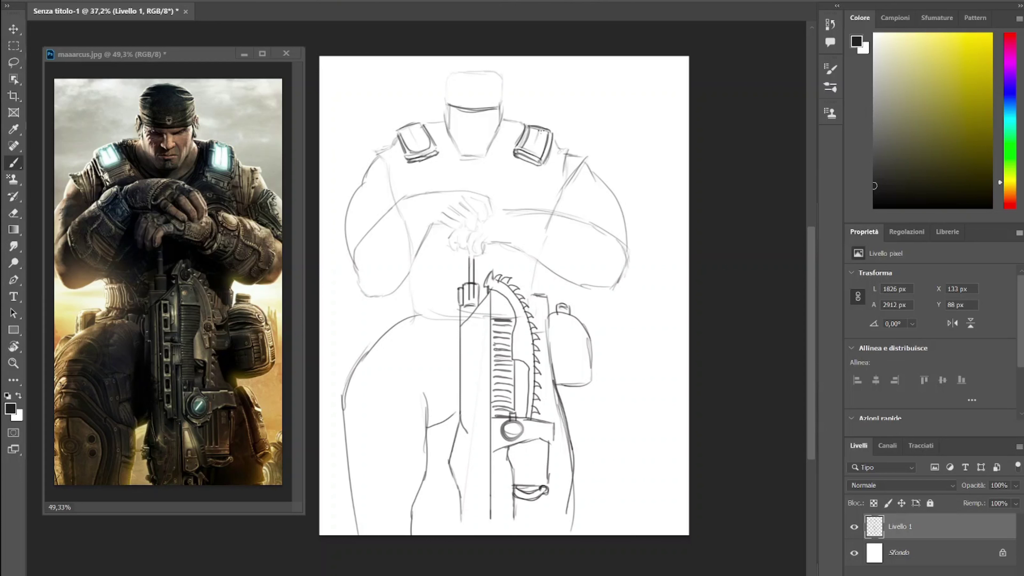
Darken the top of the head, refine the headband, and draw the neck collar and left shoulder detail.
drag(450, 103, 506, 85)
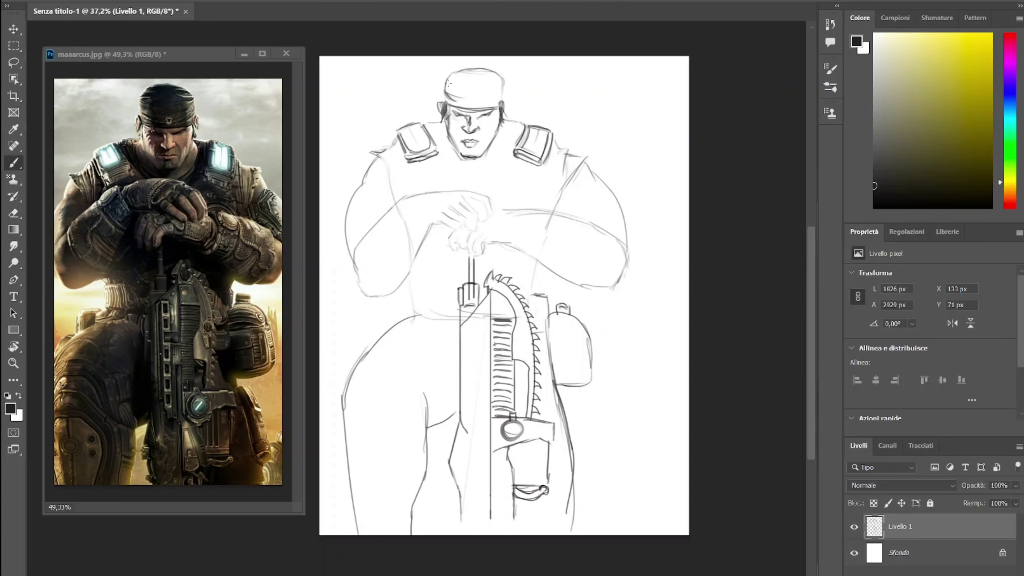
drag(492, 92, 466, 103)
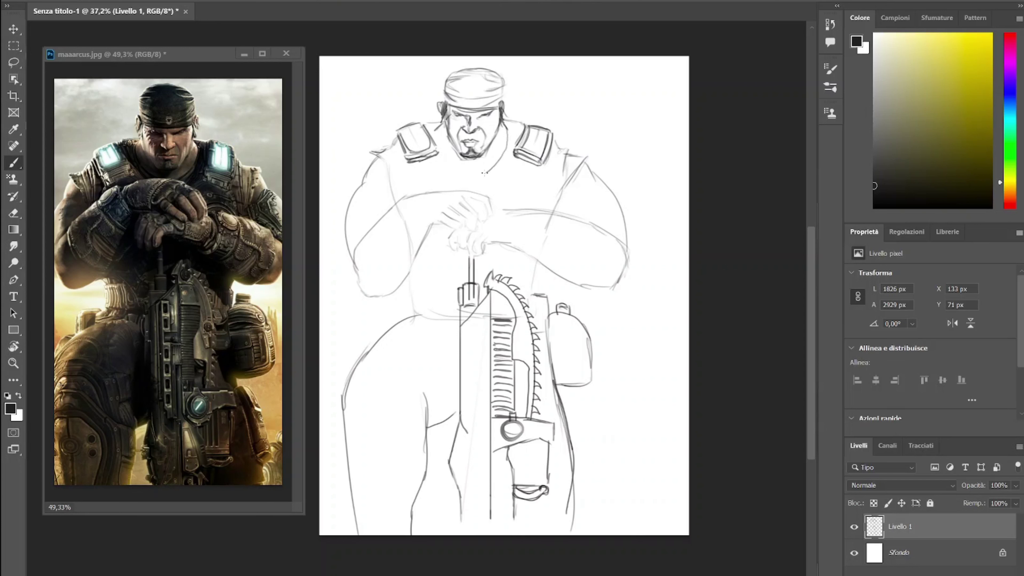
mouse_move(436, 126)
mouse_down()
mouse_move(480, 177)
mouse_move(513, 128)
mouse_up()
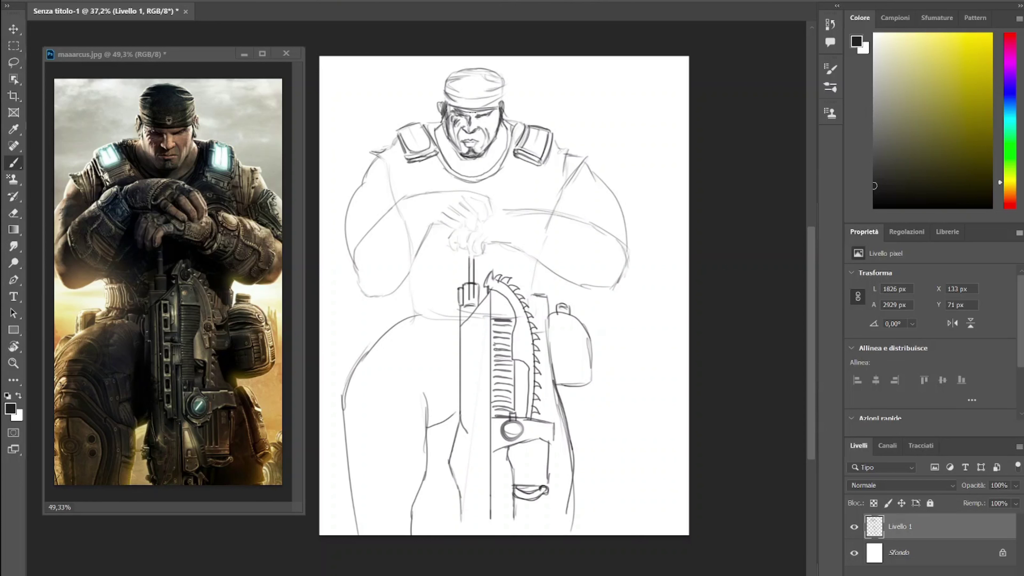
mouse_move(401, 151)
mouse_down()
mouse_move(383, 189)
mouse_move(409, 199)
mouse_up()
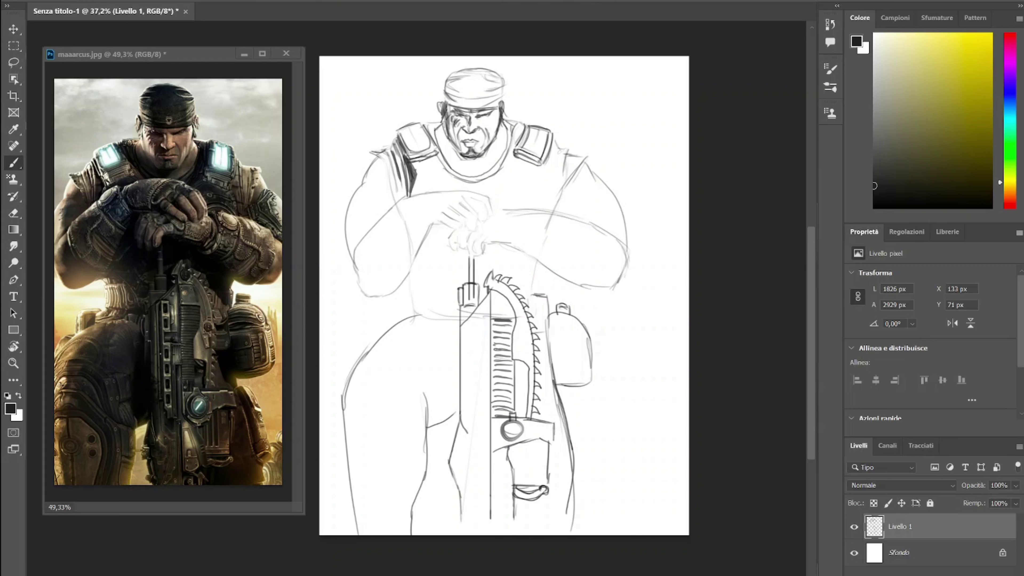
Using the F5 brush settings, darken the left arm contours and detail the fist's knuckles and fingers.
key(F5)
key(F5)
mouse_move(366, 182)
mouse_down()
mouse_move(399, 296)
mouse_move(399, 197)
mouse_up()
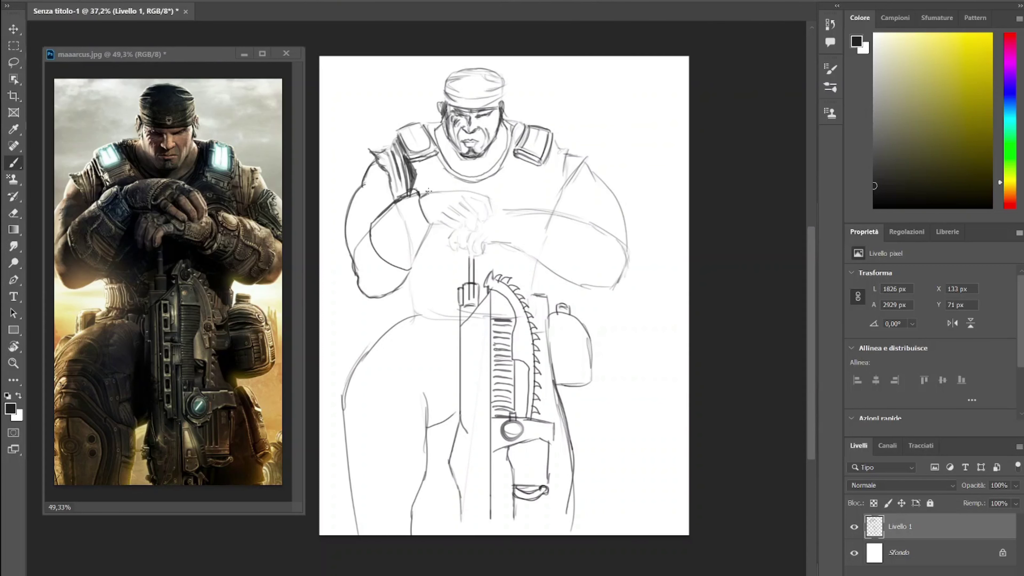
drag(482, 204, 479, 211)
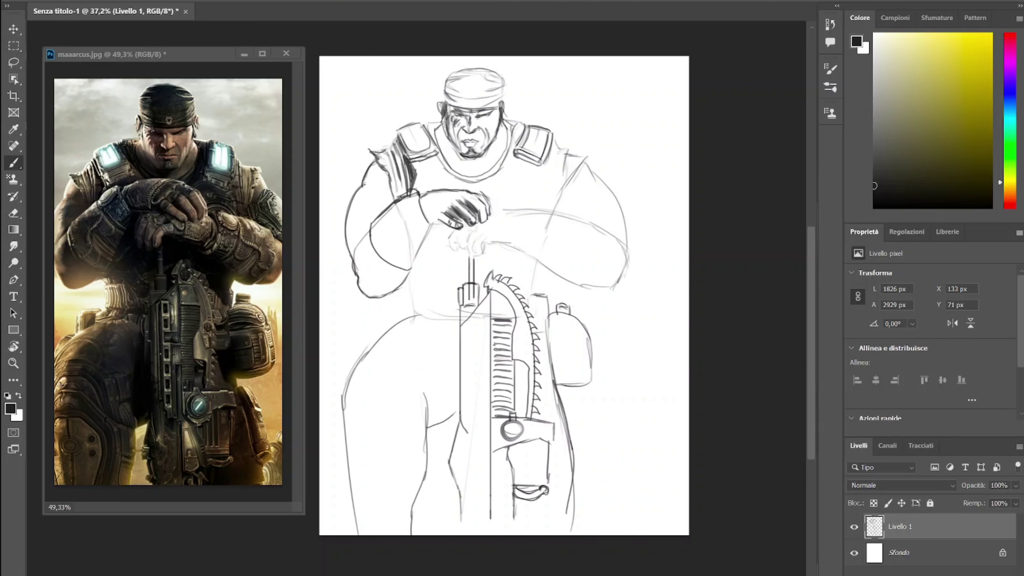
mouse_move(440, 224)
mouse_down()
mouse_move(461, 189)
mouse_move(478, 212)
mouse_move(459, 220)
mouse_up()
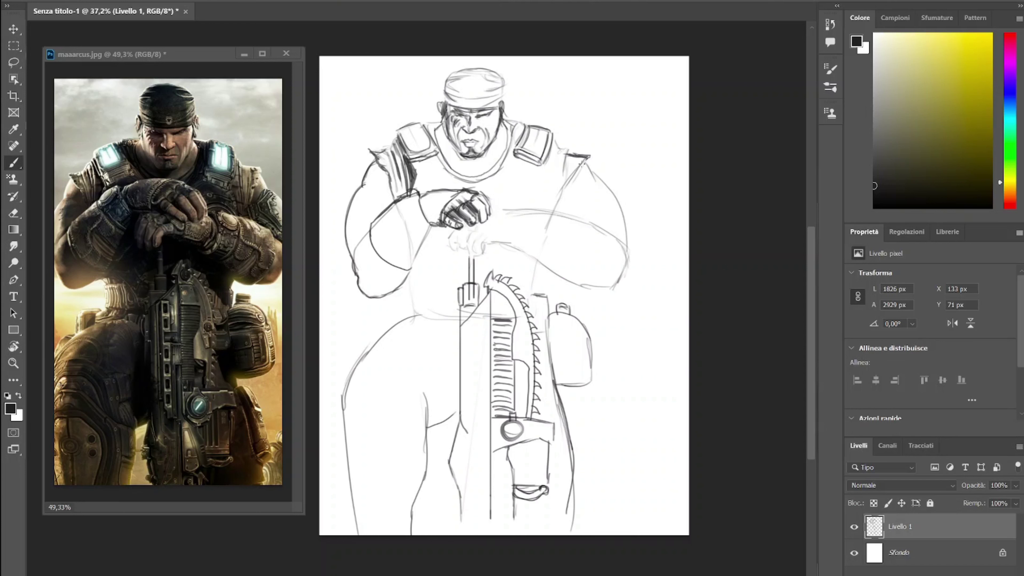
Darken the right shoulder edge and outline the right upper arm, elbow and forearm.
drag(587, 157, 560, 207)
drag(542, 263, 528, 290)
mouse_move(592, 181)
mouse_down()
mouse_move(631, 257)
mouse_move(605, 167)
mouse_move(589, 184)
mouse_up()
drag(629, 255, 577, 284)
mouse_move(598, 231)
mouse_down()
mouse_move(538, 208)
mouse_move(512, 236)
mouse_move(585, 291)
mouse_move(607, 240)
mouse_up()
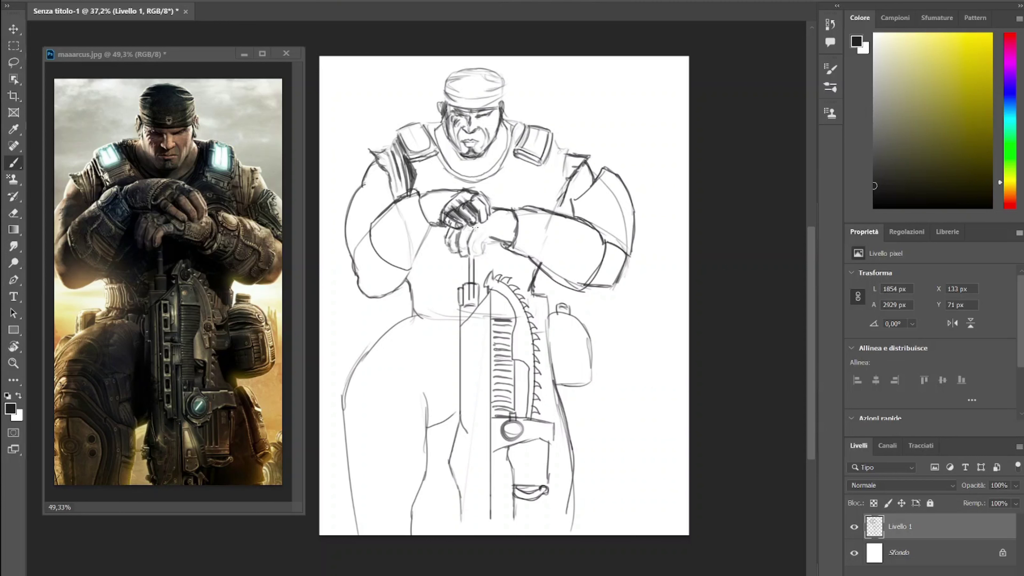
Erase stray strokes on the arm, then sketch the belt pouches at the waist.
key(e)
key(b)
key(e)
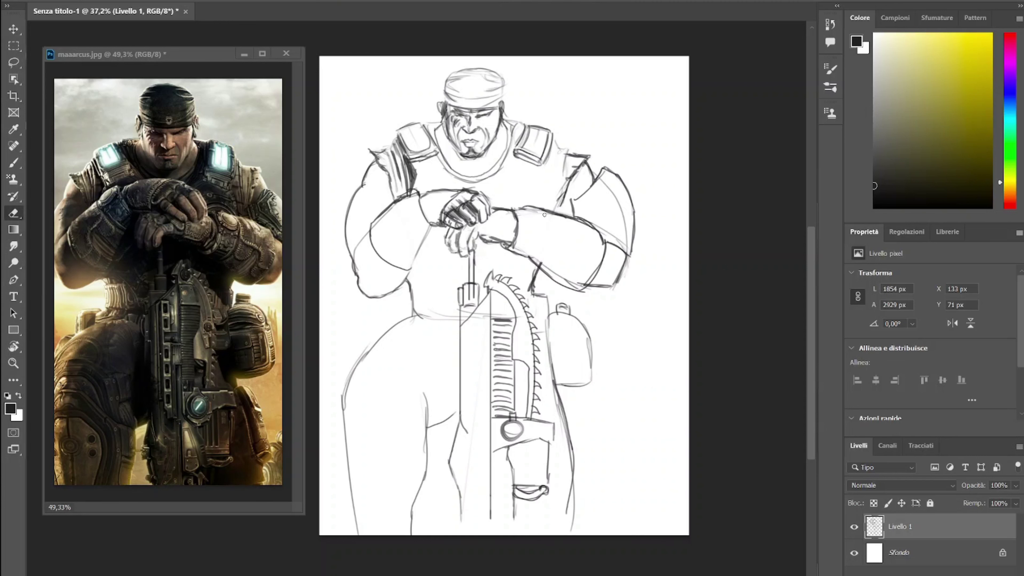
drag(544, 215, 572, 284)
key(b)
drag(407, 290, 450, 321)
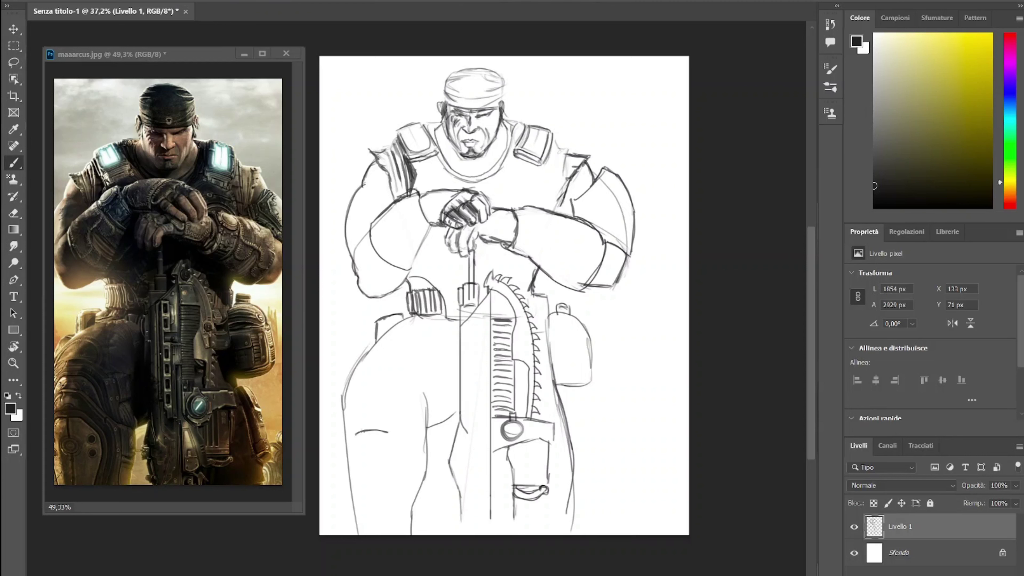
Outline the lower left leg, a rounded kneecap and folds on the thigh.
drag(383, 434, 397, 535)
drag(353, 428, 363, 535)
drag(394, 421, 419, 535)
mouse_move(347, 441)
mouse_down()
mouse_move(385, 399)
mouse_move(426, 415)
mouse_up()
mouse_move(350, 387)
mouse_down()
mouse_move(337, 444)
mouse_move(399, 395)
mouse_move(365, 369)
mouse_move(399, 394)
mouse_move(349, 393)
mouse_move(398, 384)
mouse_up()
key(e)
key(b)
mouse_move(409, 319)
mouse_down()
mouse_move(408, 408)
mouse_move(441, 363)
mouse_move(405, 401)
mouse_move(379, 369)
mouse_up()
Sketch the inner leg curve beside the rifle and the rifle stock line with hatching.
drag(461, 329, 460, 377)
drag(451, 362, 472, 523)
drag(517, 444, 517, 479)
drag(521, 446, 526, 479)
drag(524, 448, 524, 476)
Scale the sketch layer down slightly to fit the page, then add chest strap lines.
key(l)
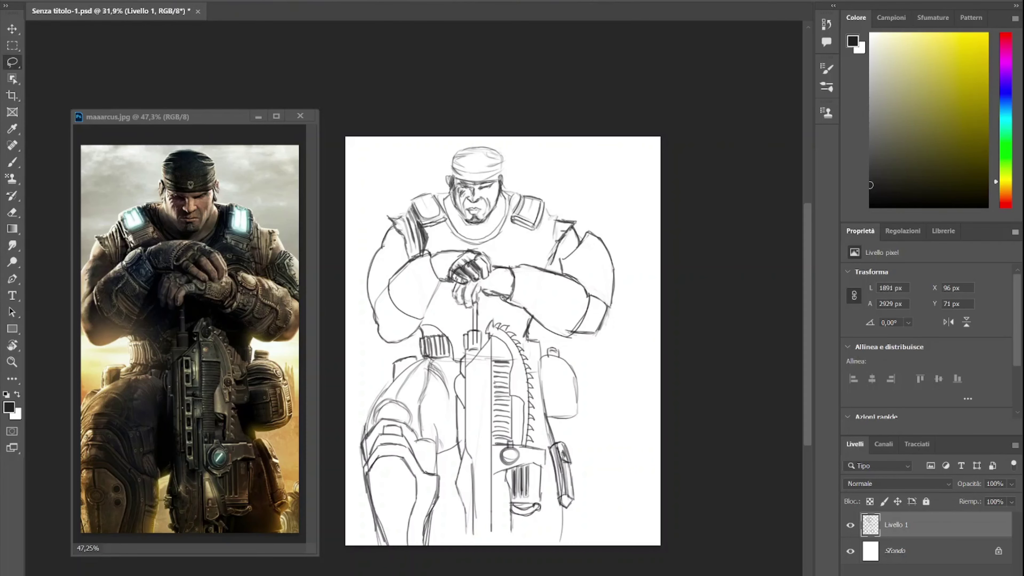
drag(581, 239, 606, 309)
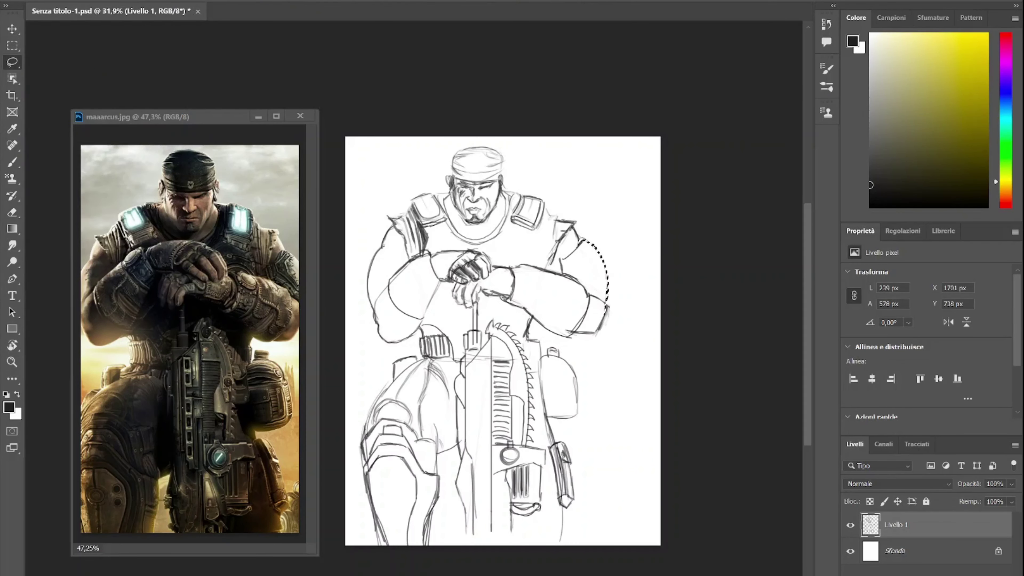
key(ctrl+d)
key(b)
key(ctrl+t)
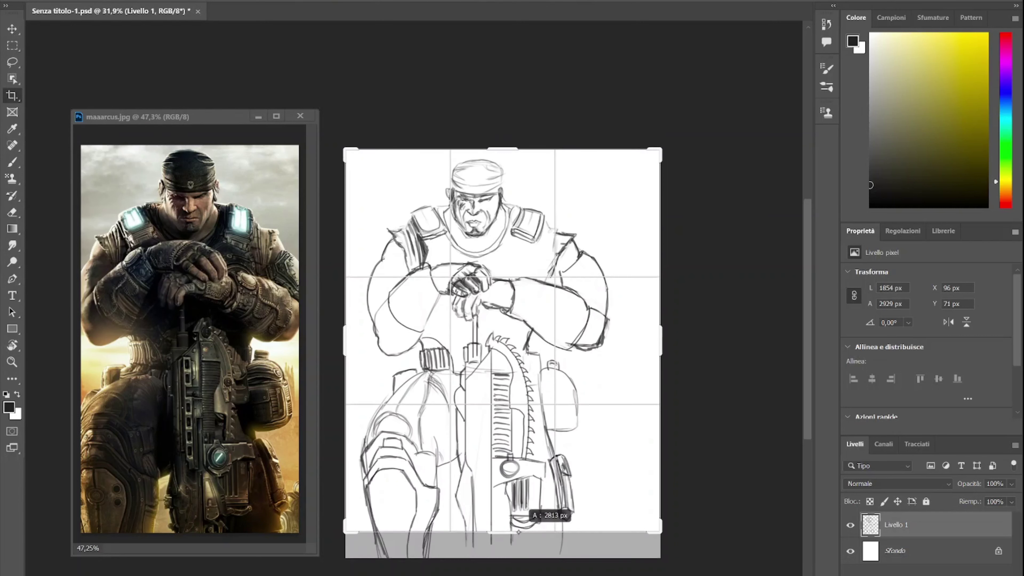
drag(662, 343, 674, 326)
key(Return)
mouse_move(564, 225)
mouse_down()
mouse_move(561, 281)
mouse_move(553, 276)
mouse_up()
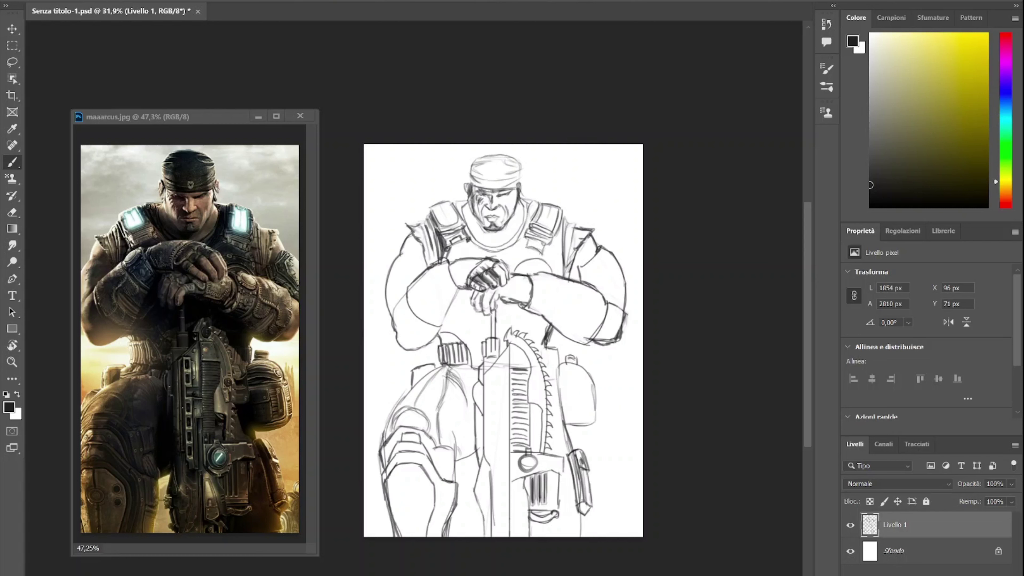
drag(462, 257, 489, 241)
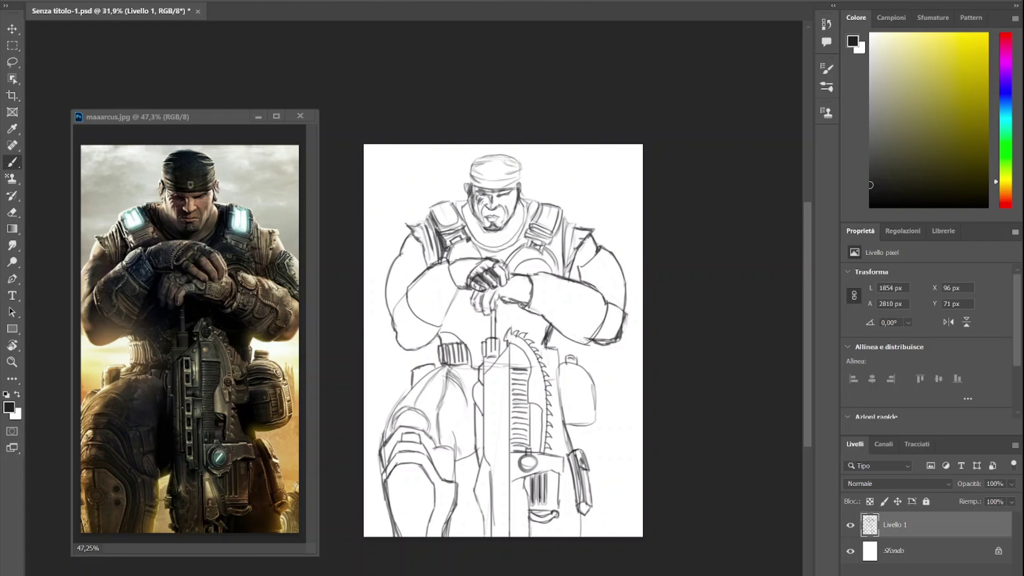
Add a new layer and set up a Hard Elliptical brush with a darker grey.
key(ctrl+shift+alt+n)
click(827, 68)
scroll(645, 262, down, 3)
click(606, 288)
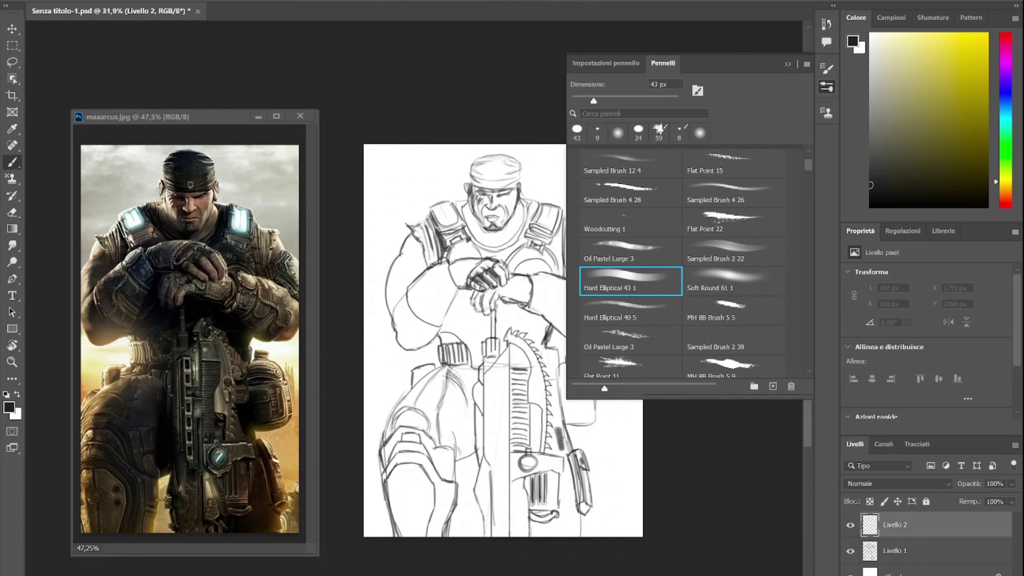
click(827, 69)
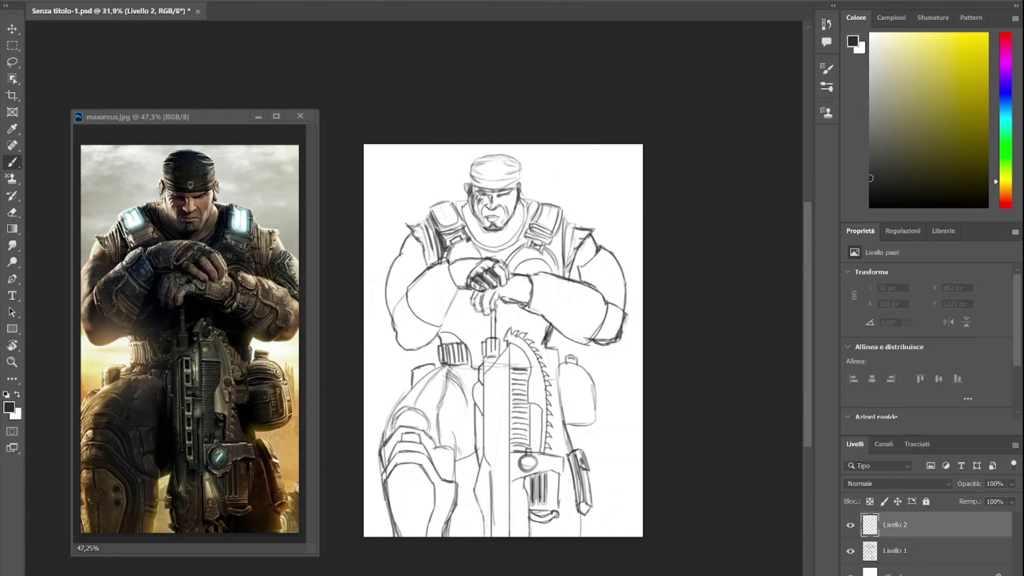
drag(529, 320, 547, 337)
Shade the area left of the gun and the torso under the forearms.
drag(558, 389, 553, 421)
key(ctrl+z)
drag(468, 410, 460, 456)
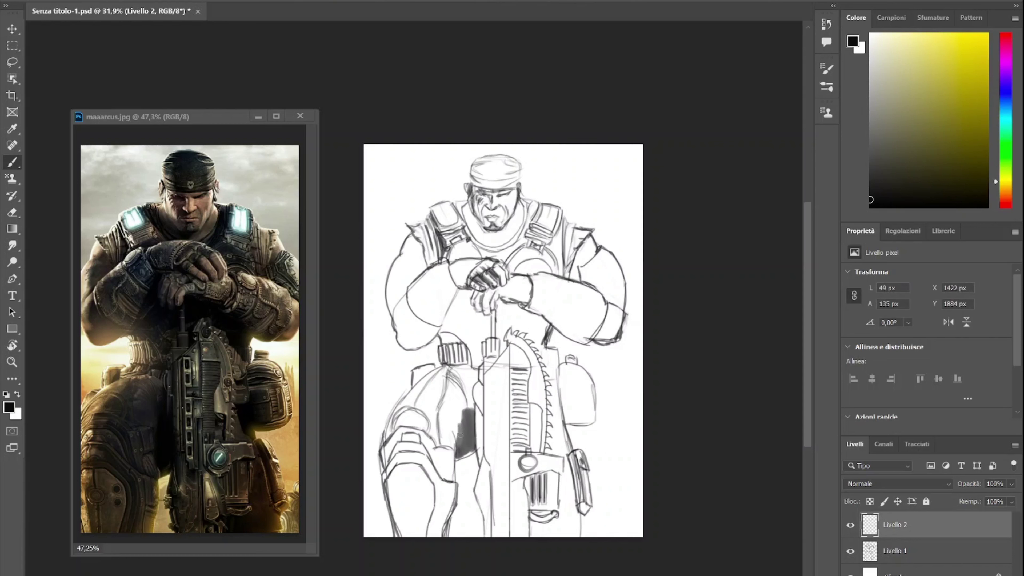
drag(464, 391, 464, 440)
mouse_move(468, 302)
mouse_down()
mouse_move(502, 337)
mouse_move(548, 341)
mouse_move(458, 294)
mouse_move(447, 324)
mouse_move(464, 355)
mouse_move(480, 333)
mouse_move(505, 353)
mouse_up()
Shade under the chin, the cheeks and eye area, and darken the cap.
mouse_move(465, 211)
mouse_down()
mouse_move(484, 237)
mouse_move(477, 229)
mouse_up()
mouse_move(476, 189)
mouse_down()
mouse_move(504, 226)
mouse_move(490, 228)
mouse_up()
mouse_move(484, 163)
mouse_down()
mouse_move(476, 177)
mouse_move(512, 182)
mouse_move(520, 170)
mouse_up()
drag(460, 202, 456, 216)
mouse_move(526, 202)
mouse_down()
mouse_move(525, 231)
mouse_move(535, 234)
mouse_move(484, 258)
mouse_move(455, 289)
mouse_up()
key(ctrl+z)
Shade the strap, chest, upper arms and both shoulders in grey.
drag(439, 222, 422, 258)
drag(580, 222, 566, 268)
mouse_move(401, 301)
mouse_down()
mouse_move(433, 343)
mouse_move(395, 268)
mouse_move(395, 319)
mouse_up()
drag(573, 242, 619, 307)
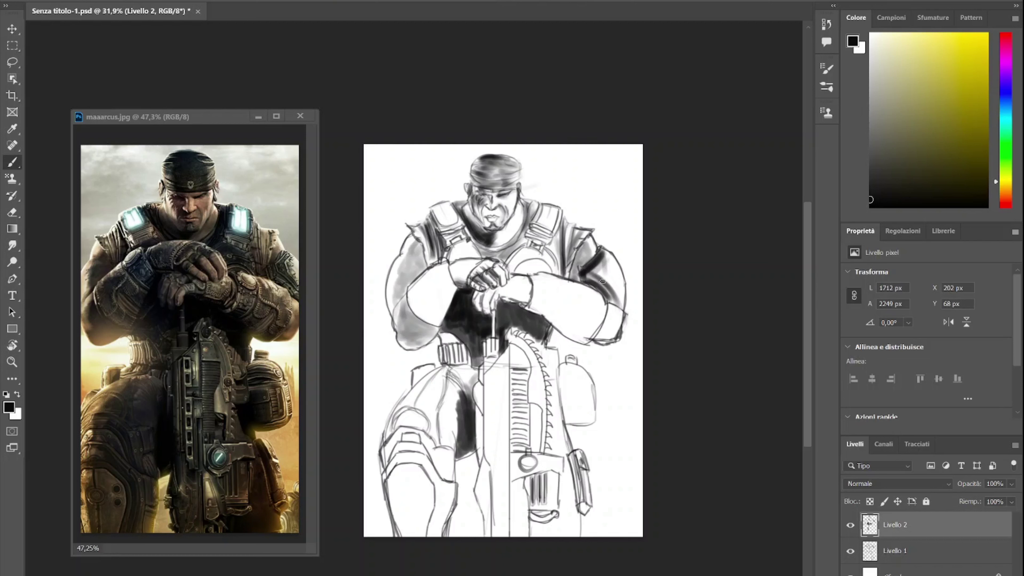
drag(597, 258, 623, 309)
Shade and darken both forearms.
mouse_move(592, 342)
mouse_down()
mouse_move(556, 327)
mouse_move(528, 335)
mouse_up()
mouse_move(524, 287)
mouse_down()
mouse_move(550, 314)
mouse_move(546, 331)
mouse_up()
drag(586, 296, 543, 329)
drag(442, 298, 407, 323)
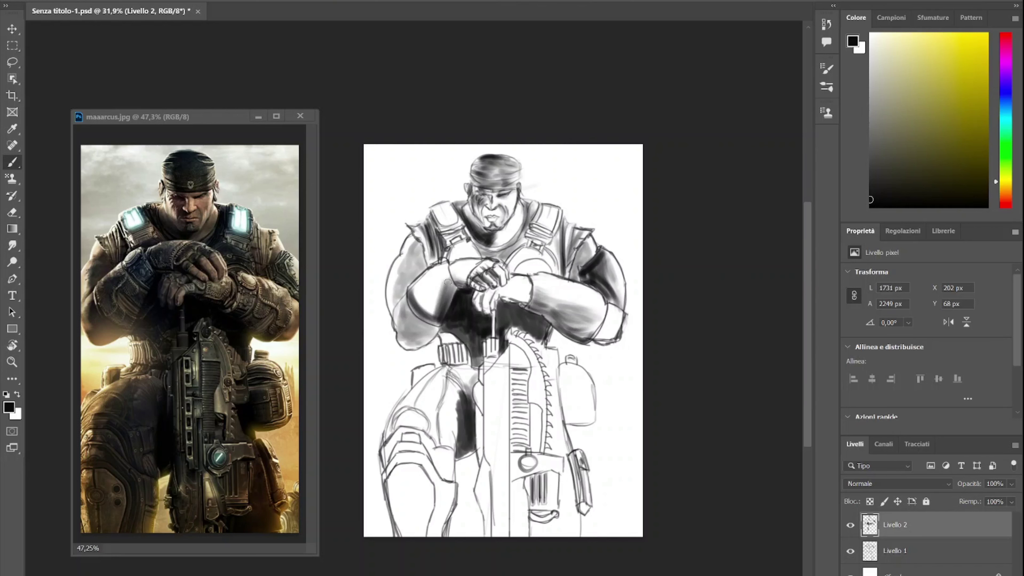
mouse_move(451, 278)
mouse_down()
mouse_move(418, 317)
mouse_move(422, 290)
mouse_move(424, 308)
mouse_move(493, 264)
mouse_up()
key(e)
key(b)
Darken the hands and wrist, and shade along the gun's toothed spine and belt.
mouse_move(472, 284)
mouse_down()
mouse_move(502, 266)
mouse_move(480, 319)
mouse_up()
drag(537, 288, 496, 303)
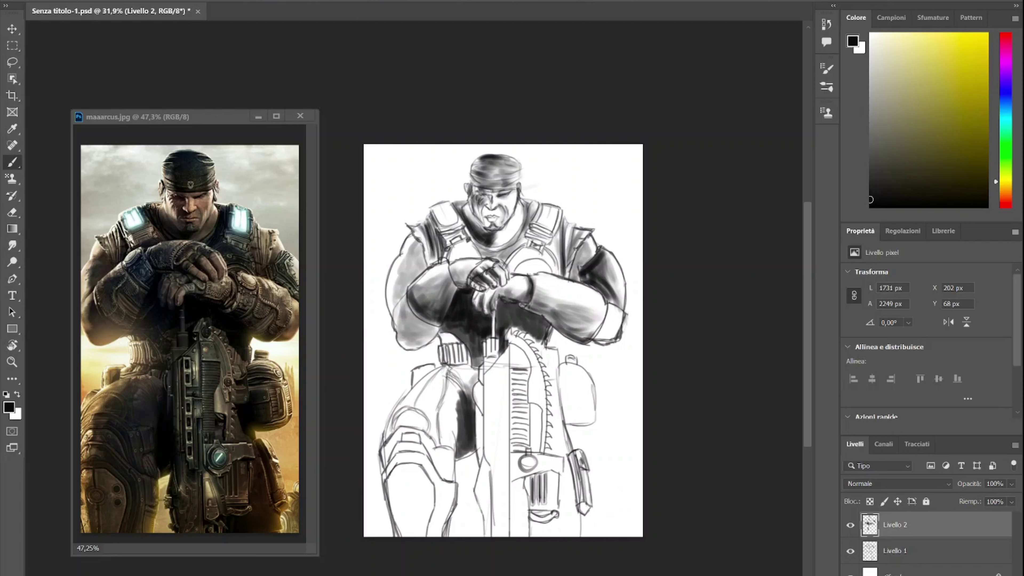
drag(460, 333, 464, 373)
mouse_move(524, 325)
mouse_down()
mouse_move(509, 335)
mouse_move(558, 377)
mouse_move(568, 460)
mouse_up()
drag(555, 351, 560, 404)
mouse_move(516, 325)
mouse_down()
mouse_move(559, 397)
mouse_move(571, 450)
mouse_move(559, 456)
mouse_move(551, 420)
mouse_up()
Darken the pouch and the lower gun strap.
drag(572, 451, 592, 506)
drag(562, 375, 581, 429)
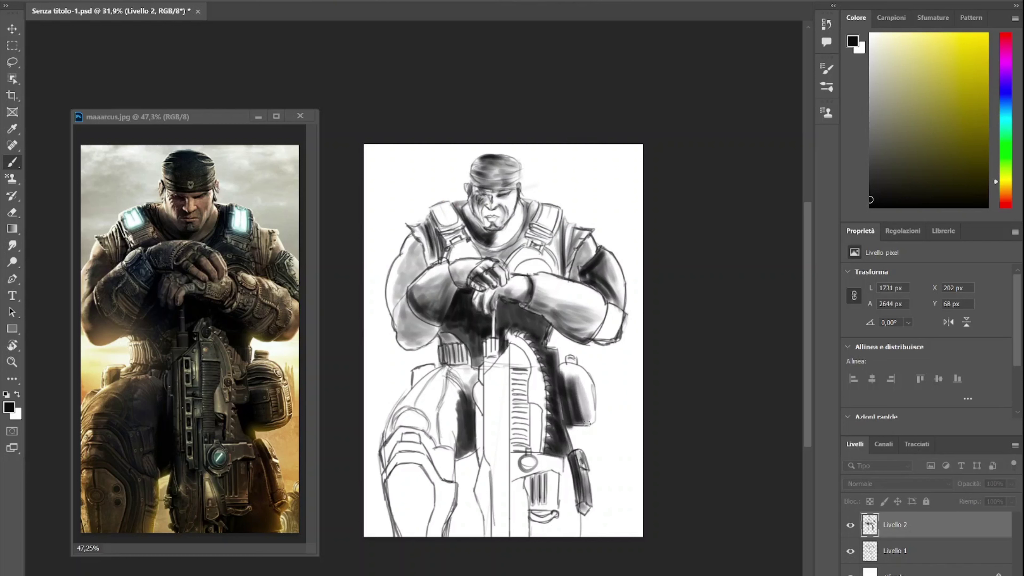
mouse_move(588, 387)
mouse_down()
mouse_move(570, 359)
mouse_move(585, 420)
mouse_move(565, 536)
mouse_up()
drag(559, 470, 539, 537)
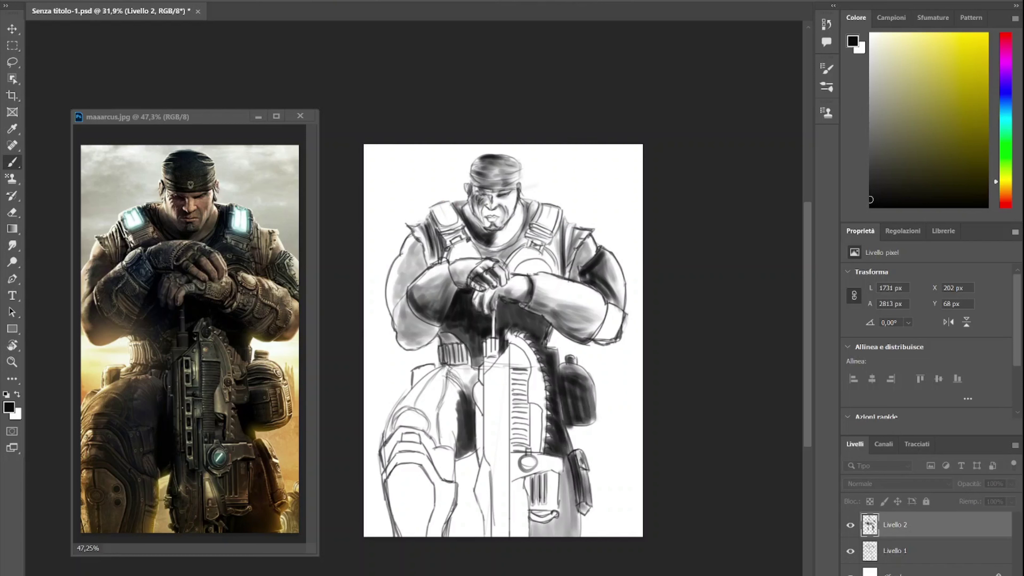
Shade the left leg: thigh, knee and shin.
mouse_move(447, 447)
mouse_down()
mouse_move(415, 488)
mouse_move(439, 537)
mouse_up()
mouse_move(427, 463)
mouse_down()
mouse_move(419, 537)
mouse_move(399, 537)
mouse_up()
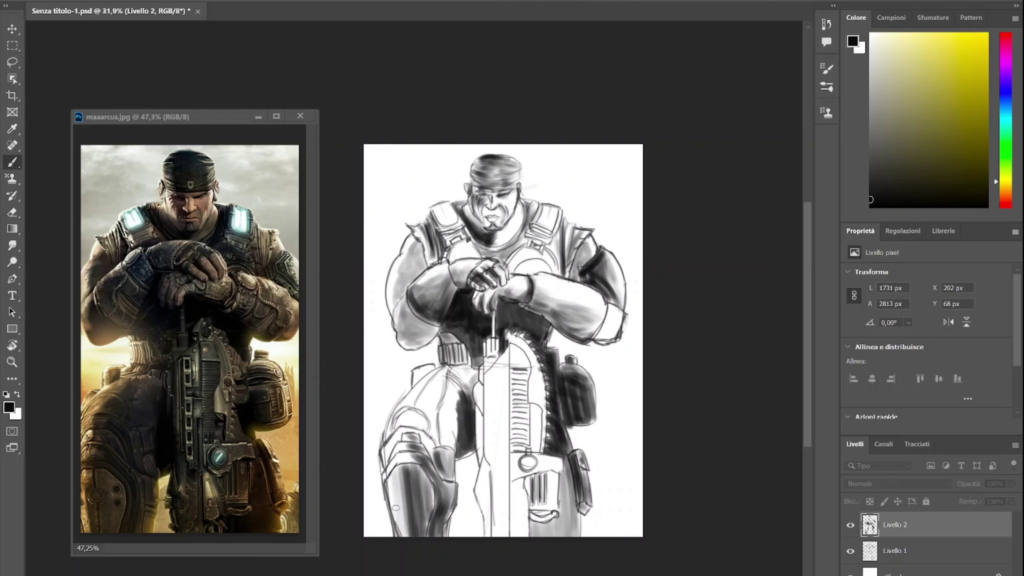
drag(391, 456, 403, 537)
mouse_move(378, 464)
mouse_down()
mouse_move(430, 376)
mouse_move(407, 437)
mouse_up()
drag(438, 369, 423, 458)
drag(419, 414, 415, 506)
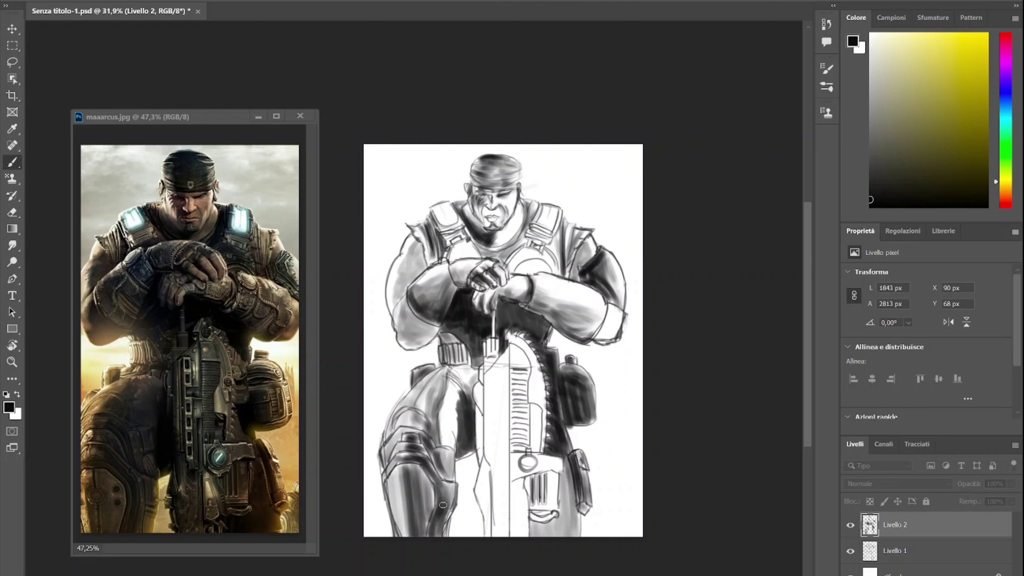
drag(419, 466, 424, 489)
Shade around the face, headband and right forearm, then add a light-grey layer.
drag(500, 218, 518, 233)
mouse_move(464, 204)
mouse_down()
mouse_move(510, 249)
mouse_move(517, 190)
mouse_up()
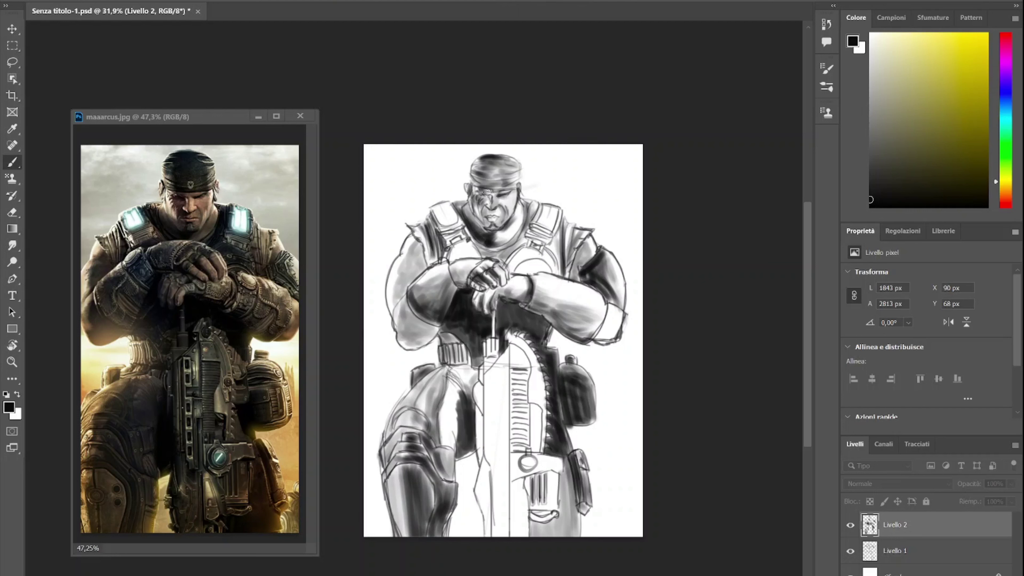
mouse_move(537, 282)
mouse_down()
mouse_move(588, 301)
mouse_move(584, 335)
mouse_up()
key(ctrl+shift+alt+n)
alt+click(600, 315)
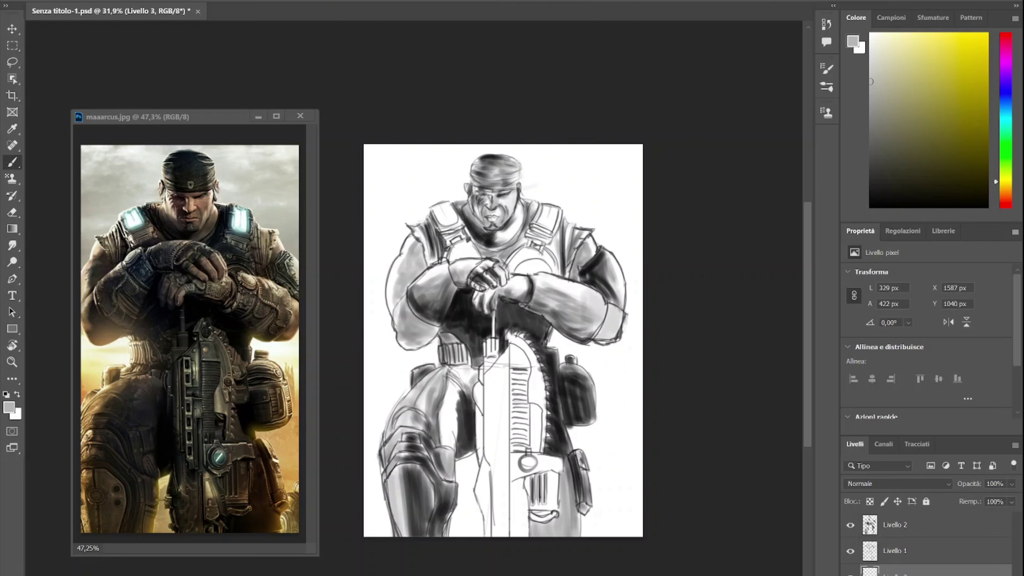
Paint light grey over the forearm, chest, arms, weapon and legs.
mouse_move(585, 288)
mouse_down()
mouse_move(504, 283)
mouse_move(476, 302)
mouse_up()
key(F5)
key(F5)
drag(556, 218, 504, 282)
drag(556, 174, 436, 279)
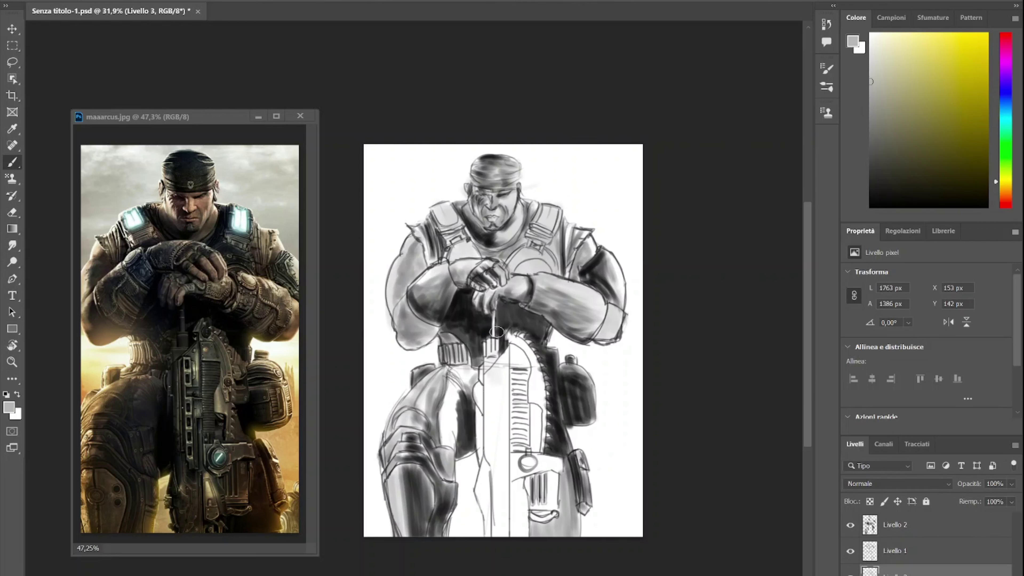
mouse_move(544, 327)
mouse_down()
mouse_move(502, 491)
mouse_move(564, 524)
mouse_up()
drag(423, 525, 403, 428)
drag(407, 468, 472, 351)
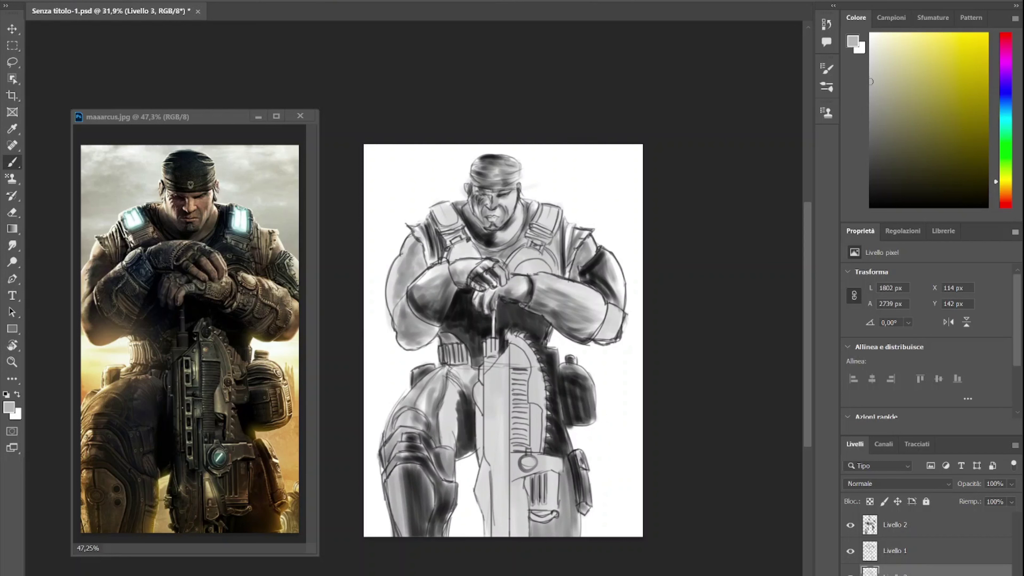
On a new layer, paint vertical grey strokes down the weapon.
key(F5)
key(ctrl+shift+alt+n)
key(F5)
key(F5)
key(F5)
drag(540, 408, 540, 449)
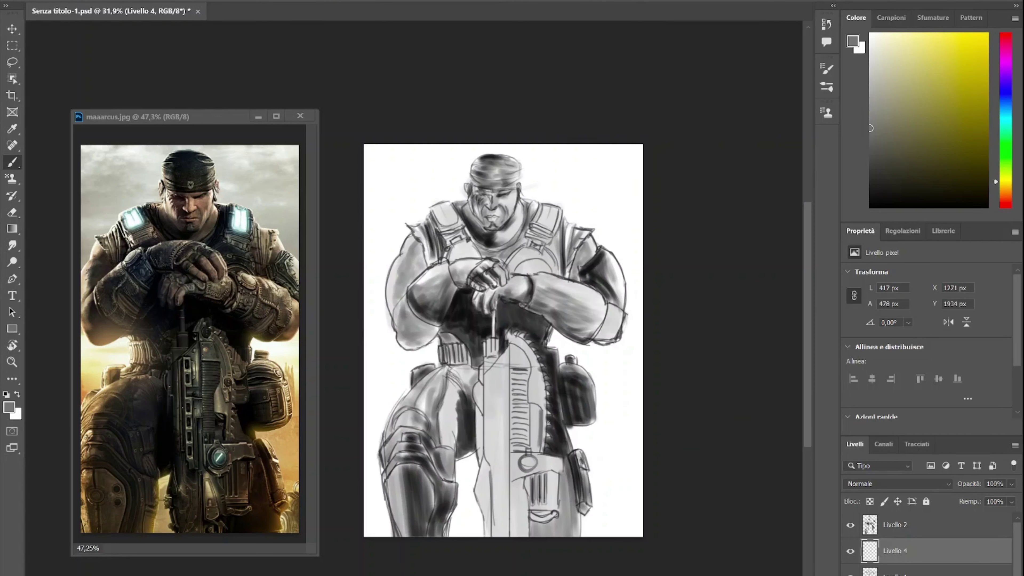
key(ctrl+z)
drag(480, 390, 482, 460)
drag(480, 366, 482, 418)
mouse_move(482, 462)
mouse_down()
mouse_move(487, 537)
mouse_move(505, 359)
mouse_up()
drag(500, 354, 501, 538)
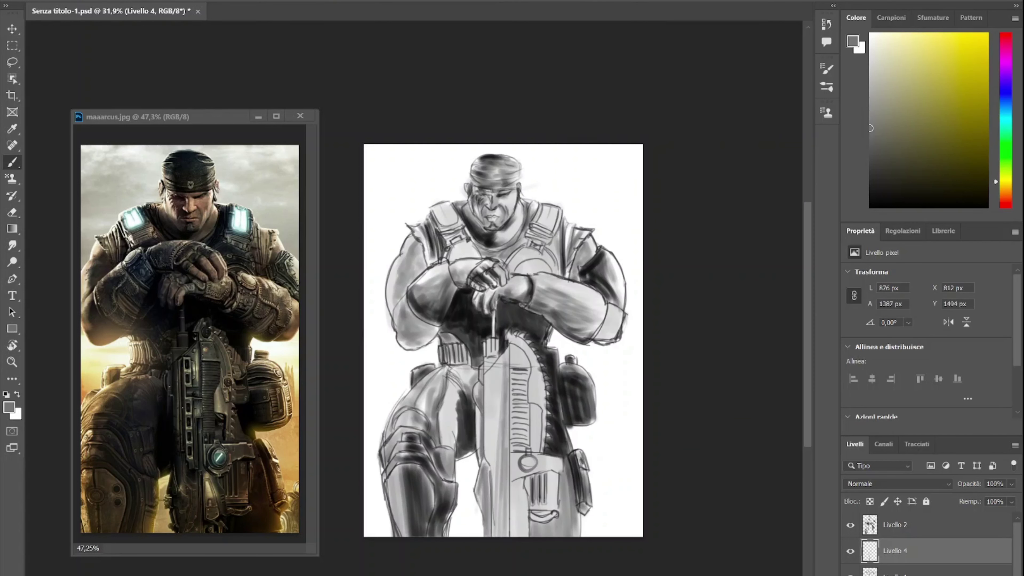
drag(489, 479, 491, 312)
Switch to black and, on a new layer, paint dark vertical lines on the weapon.
key(d)
key(ctrl+shift+alt+n)
mouse_move(495, 369)
mouse_down()
mouse_move(494, 462)
mouse_move(492, 370)
mouse_up()
key(F5)
key(F5)
key(ctrl+z)
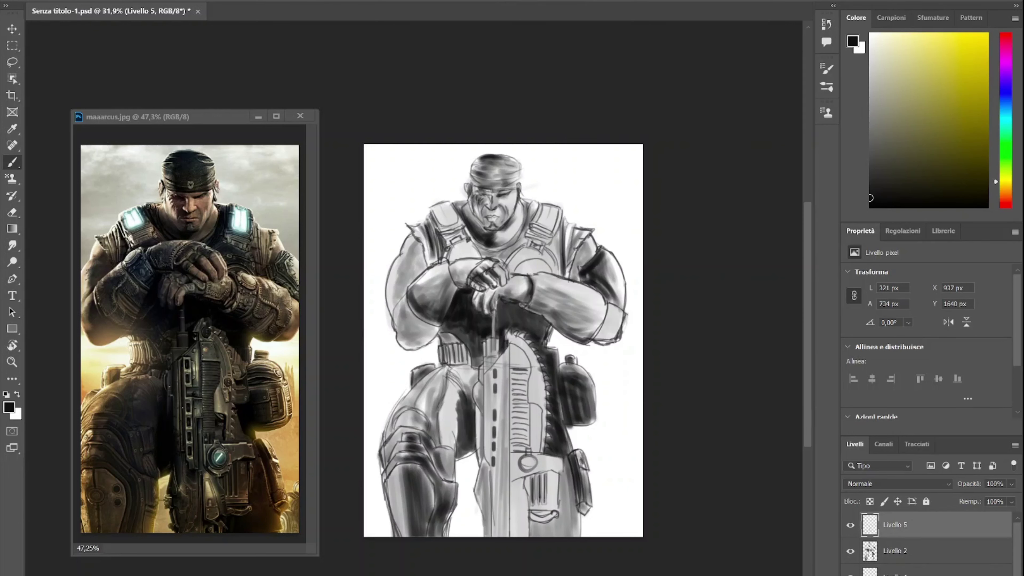
mouse_move(489, 471)
mouse_down()
mouse_move(489, 366)
mouse_move(500, 407)
mouse_up()
drag(499, 414, 500, 475)
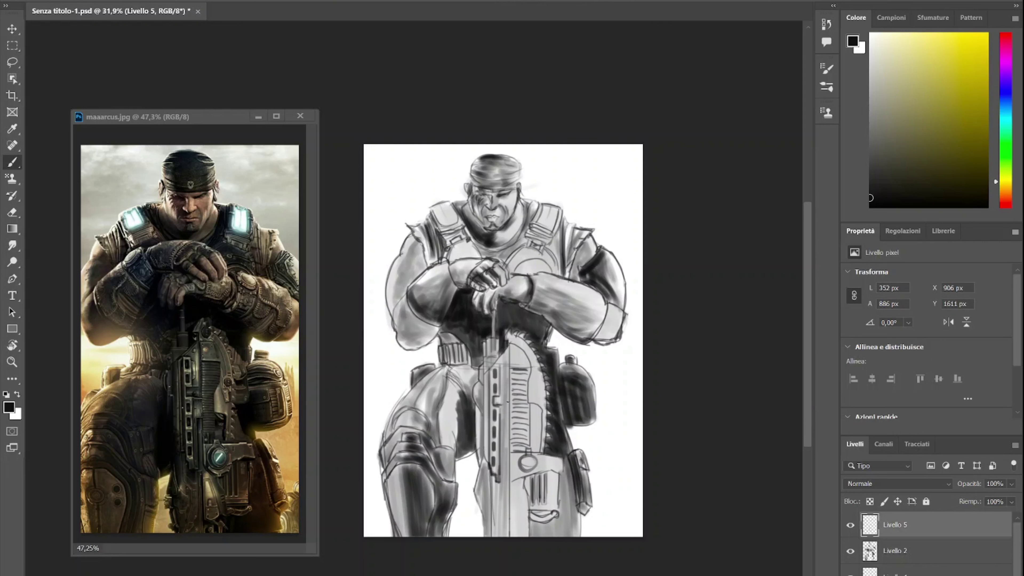
drag(509, 419, 508, 367)
Add more dark strokes on the weapon's ribs, top and lower part.
key(ctrl+z)
key(F5)
key(F5)
drag(510, 426, 511, 372)
mouse_move(520, 458)
mouse_down()
mouse_move(513, 414)
mouse_move(520, 371)
mouse_move(527, 375)
mouse_up()
mouse_move(537, 447)
mouse_down()
mouse_move(538, 379)
mouse_move(508, 356)
mouse_move(524, 363)
mouse_up()
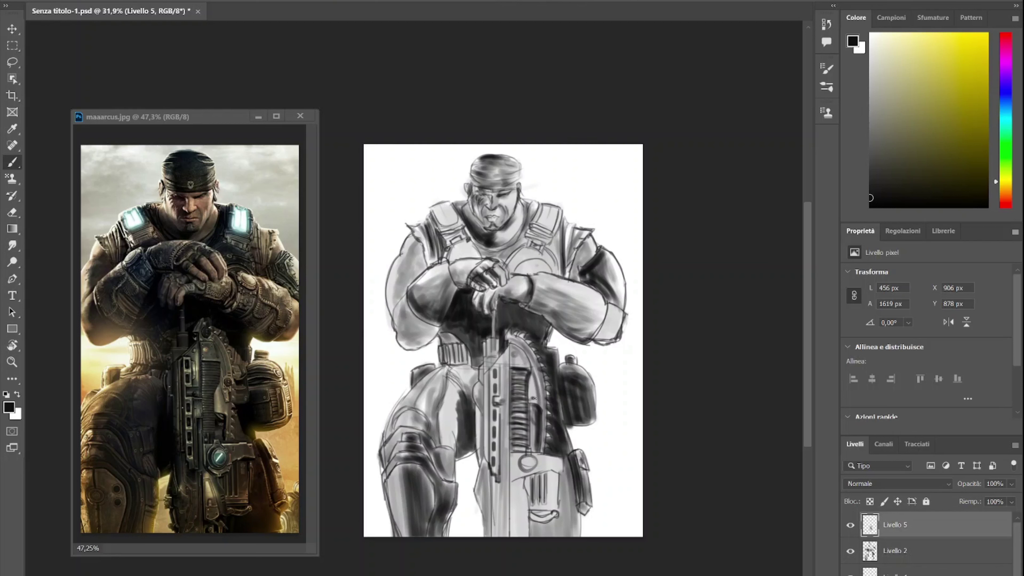
drag(533, 407, 531, 376)
mouse_move(514, 539)
mouse_down()
mouse_move(519, 487)
mouse_move(509, 468)
mouse_move(524, 478)
mouse_move(556, 472)
mouse_move(532, 520)
mouse_up()
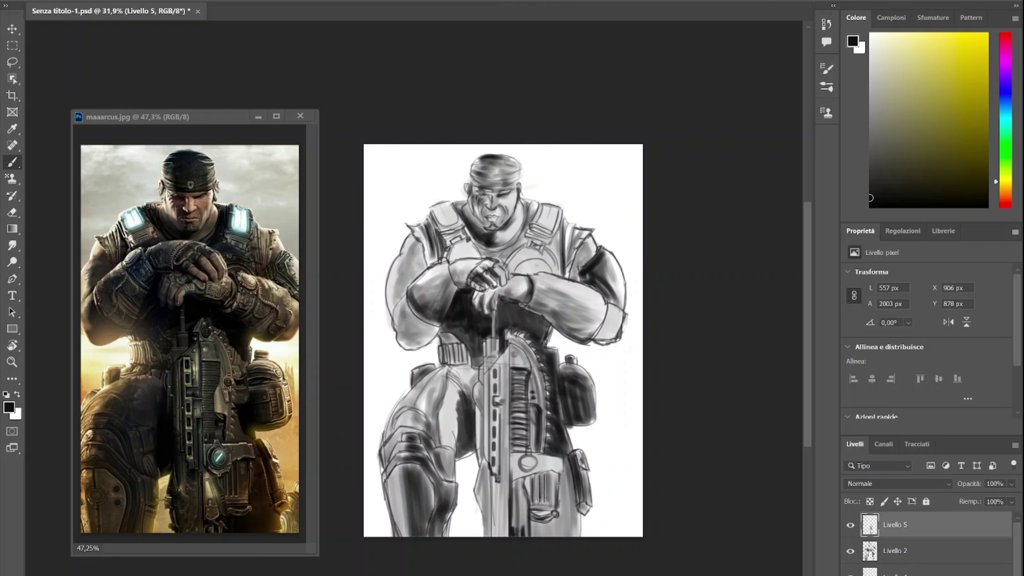
mouse_move(561, 474)
mouse_down()
mouse_move(528, 454)
mouse_move(511, 478)
mouse_up()
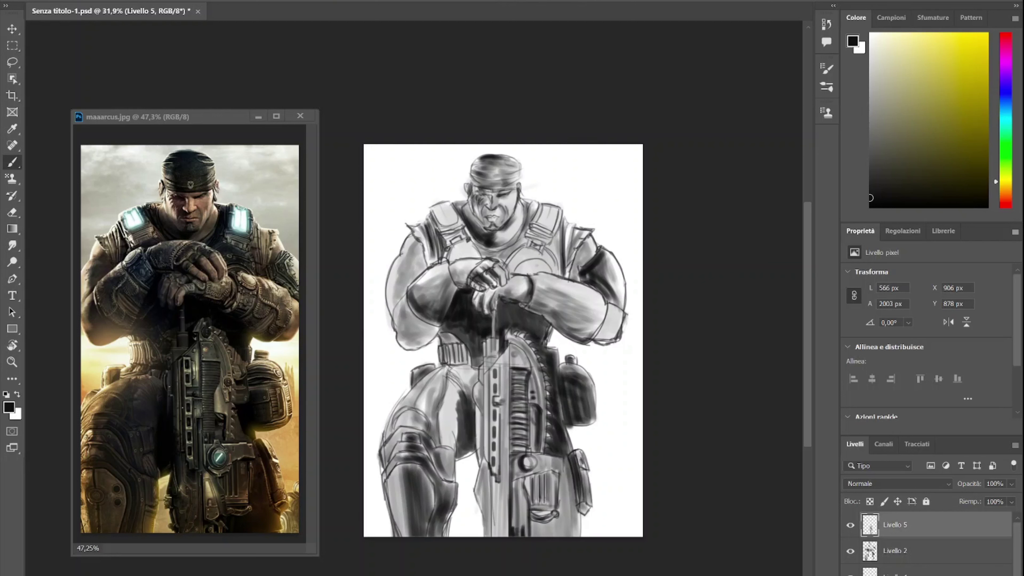
Add a new layer above the weapon details and test a small stroke.
key(x)
key(x)
key(x)
key(F5)
key(ctrl+alt+shift+n)
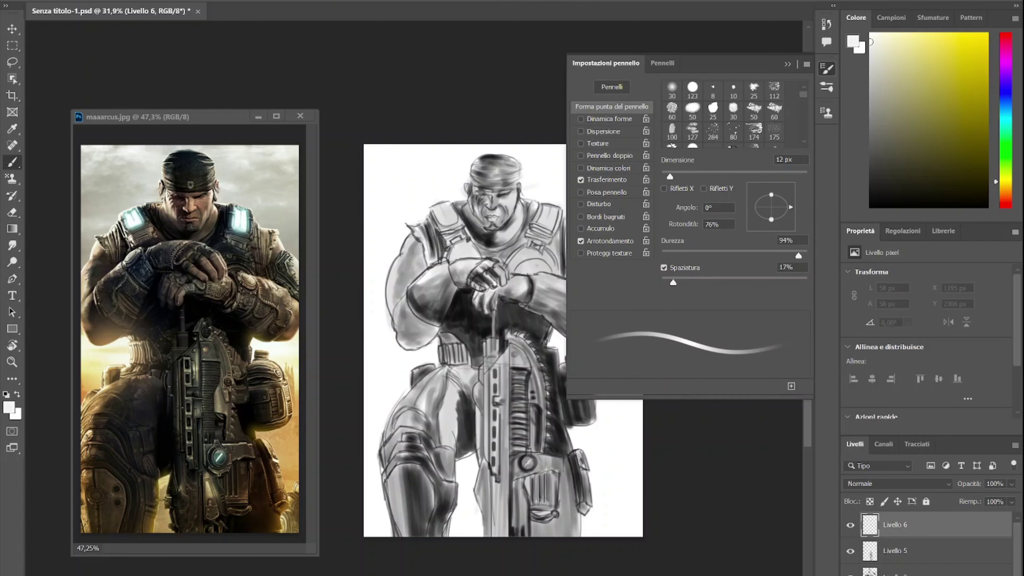
drag(524, 462, 530, 465)
key(x)
key(F5)
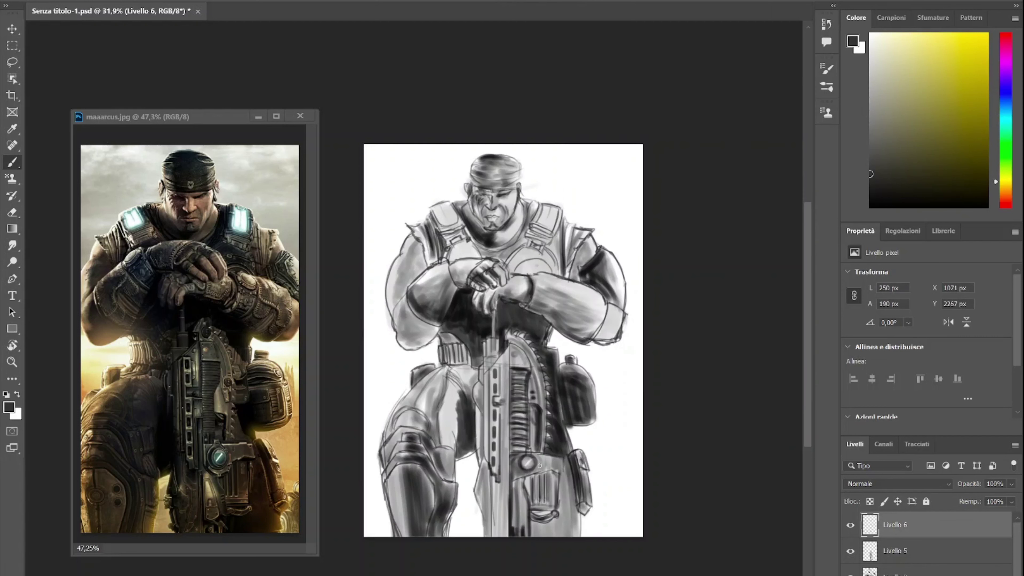
key(F5)
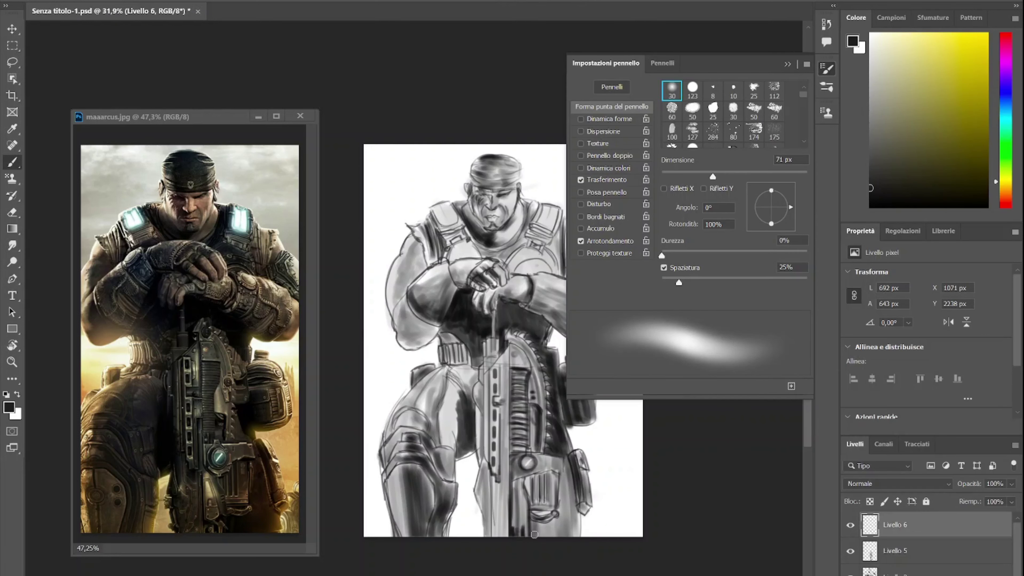
key(F5)
Sample a dark grey and darken the arms, shoulder, inner thigh, face, neck and chest.
alt+click(537, 340)
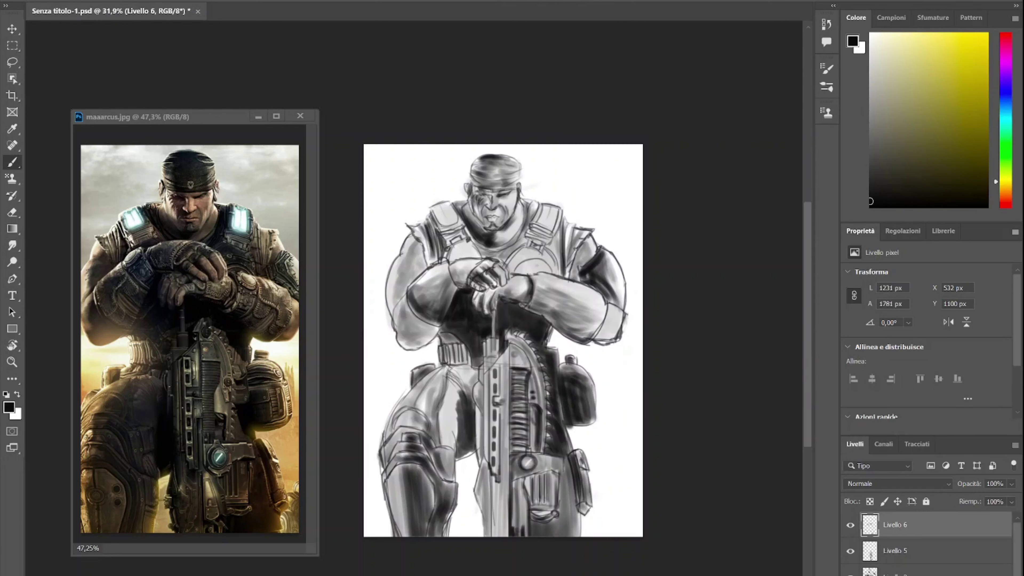
drag(623, 258, 619, 306)
mouse_move(408, 307)
mouse_down()
mouse_move(441, 310)
mouse_move(415, 298)
mouse_move(419, 347)
mouse_move(407, 262)
mouse_move(389, 311)
mouse_up()
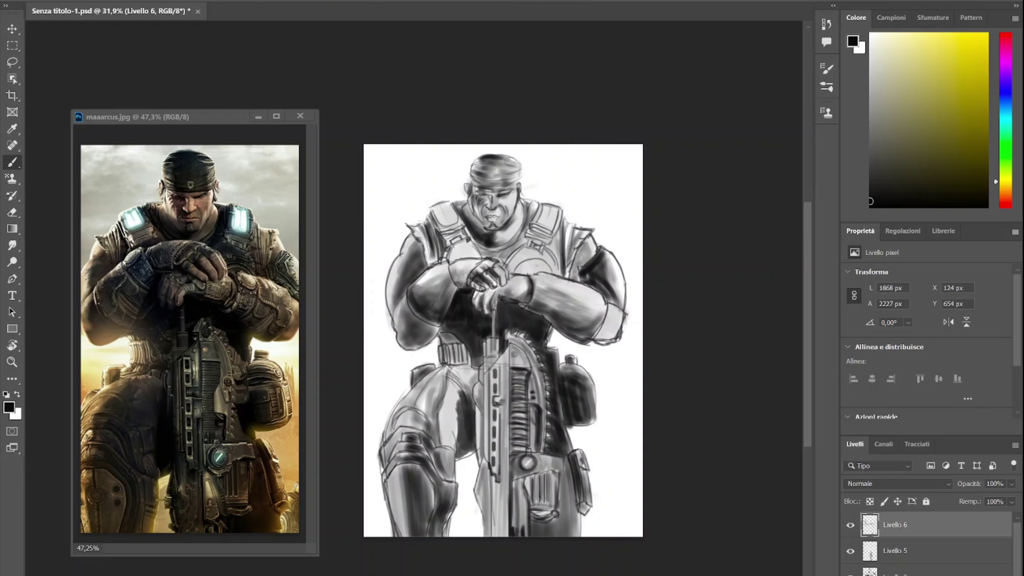
drag(600, 339, 616, 315)
mouse_move(462, 411)
mouse_down()
mouse_move(459, 387)
mouse_move(443, 444)
mouse_move(465, 380)
mouse_up()
mouse_move(484, 216)
mouse_down()
mouse_move(469, 230)
mouse_move(486, 230)
mouse_up()
mouse_move(494, 212)
mouse_down()
mouse_move(520, 244)
mouse_move(498, 190)
mouse_move(486, 219)
mouse_up()
drag(508, 185, 517, 227)
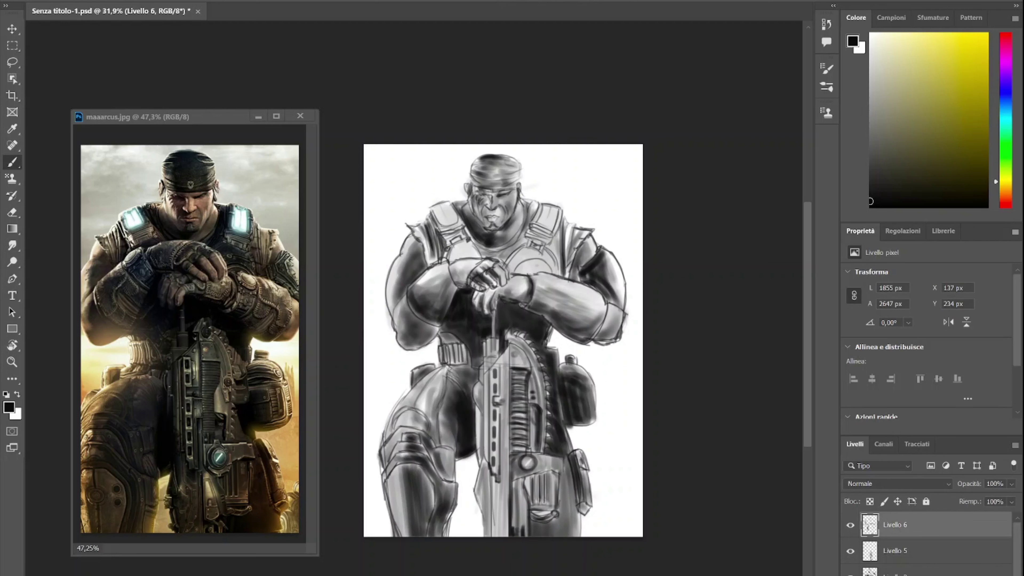
Darken the lower rifle barrel and the ribbed stripes of its body.
key(F5)
drag(498, 412, 500, 468)
mouse_move(507, 351)
mouse_down()
mouse_move(506, 472)
mouse_move(504, 460)
mouse_up()
mouse_move(498, 468)
mouse_down()
mouse_move(476, 532)
mouse_move(496, 519)
mouse_move(495, 537)
mouse_up()
drag(501, 418, 500, 536)
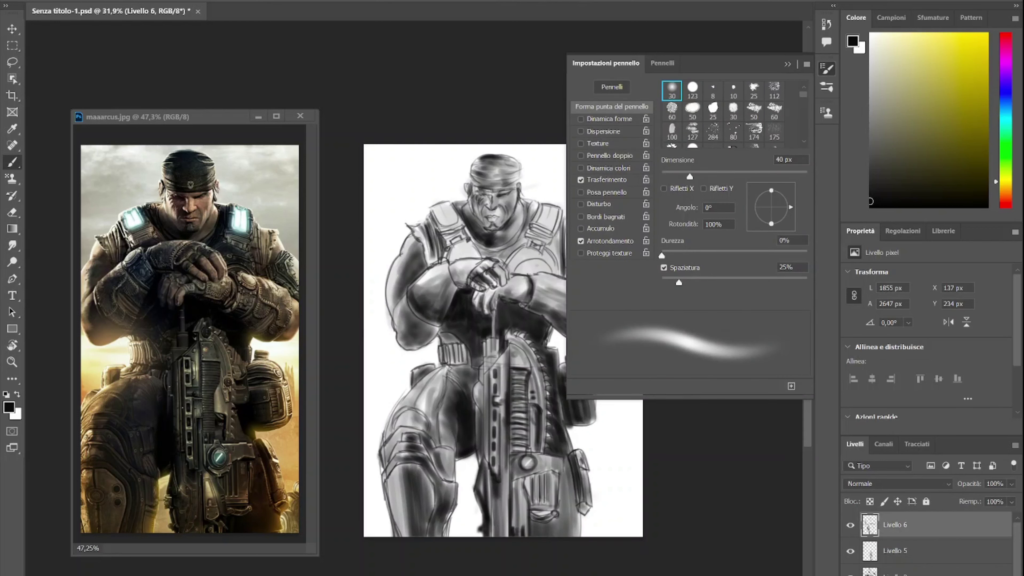
mouse_move(520, 480)
mouse_down()
mouse_move(514, 525)
mouse_move(524, 506)
mouse_up()
drag(548, 472, 540, 507)
Close Brush Settings and add a new empty layer.
key(F5)
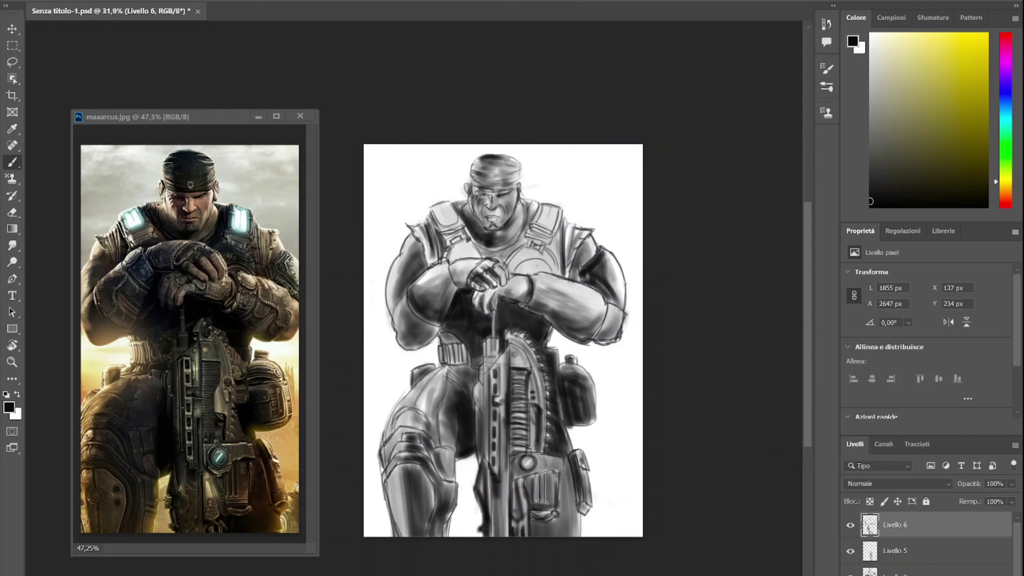
key(ctrl+shift+alt+n)
key(F5)
key(F5)
Spread soft grey shading across the background, then erase it back to white.
click(871, 175)
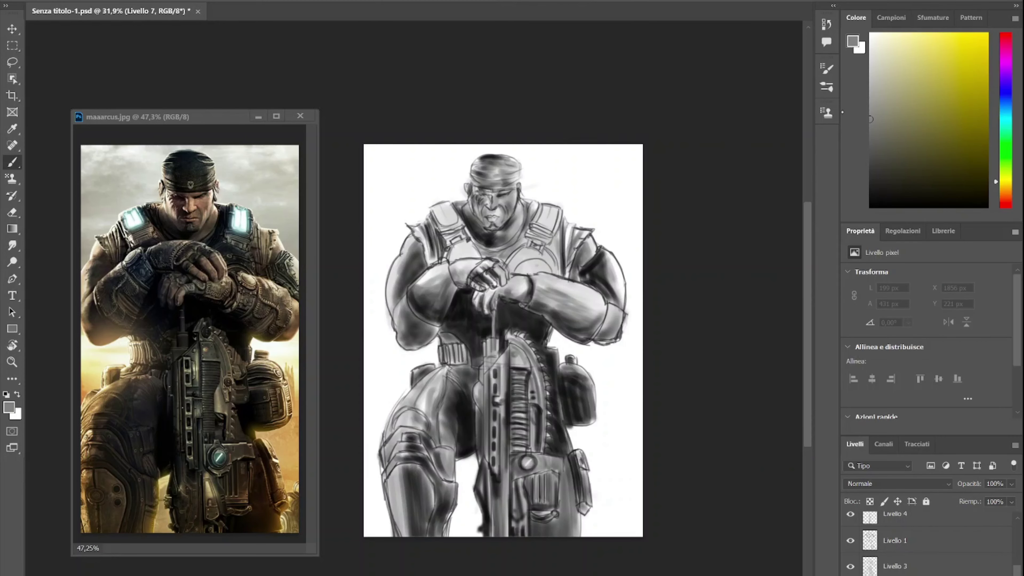
key(F5)
key(F5)
mouse_move(645, 544)
mouse_down()
mouse_move(404, 545)
mouse_move(573, 557)
mouse_up()
drag(642, 525, 371, 403)
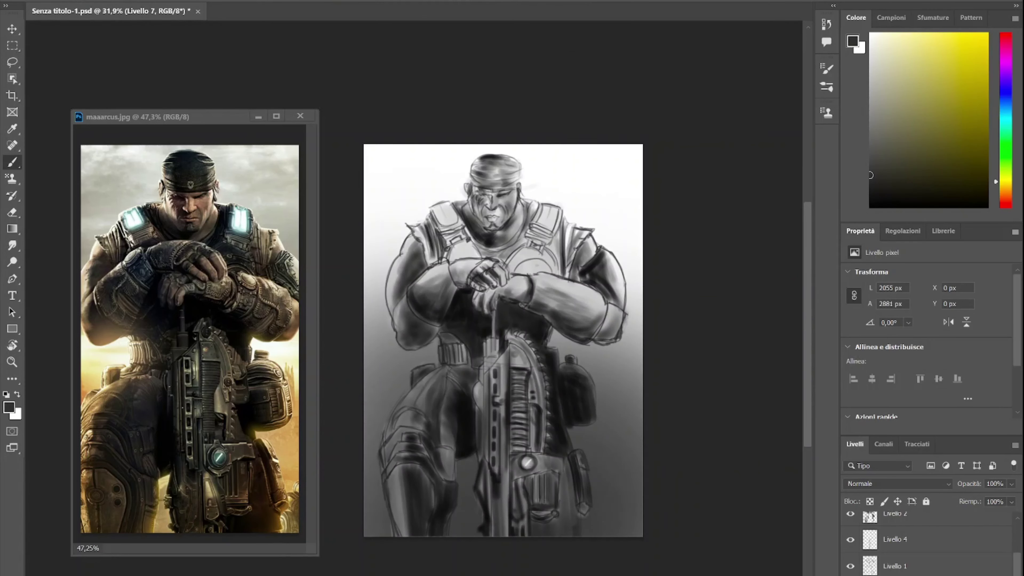
mouse_move(371, 162)
mouse_down()
mouse_move(641, 161)
mouse_move(371, 524)
mouse_up()
key(F5)
key(F5)
key(e)
drag(638, 525, 371, 242)
key(b)
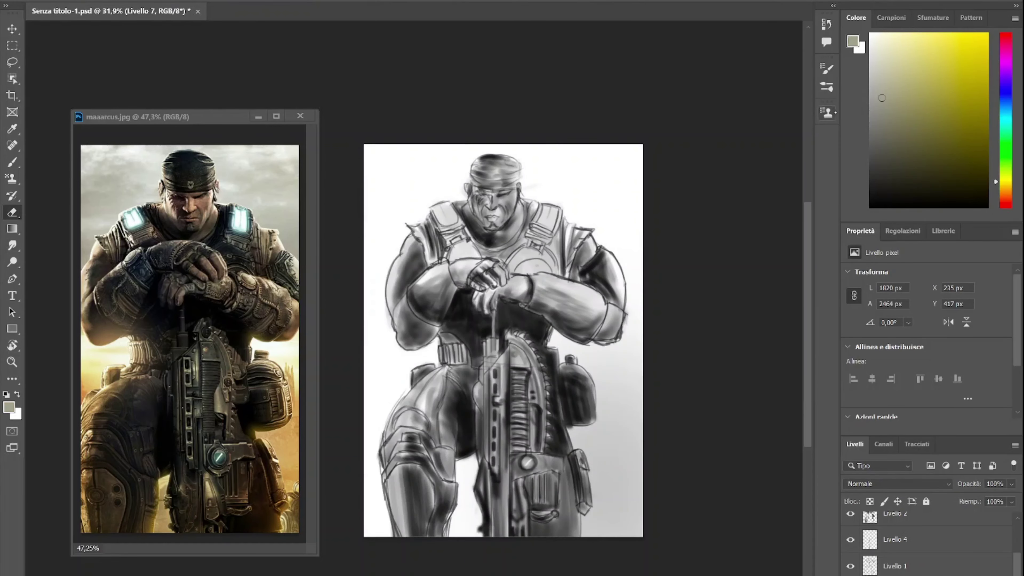
Tint the background around the figure light beige with a Soft Round brush.
key(F5)
click(663, 63)
click(733, 238)
mouse_move(395, 385)
mouse_down()
mouse_move(403, 181)
mouse_move(625, 202)
mouse_up()
key(F5)
drag(423, 182, 585, 182)
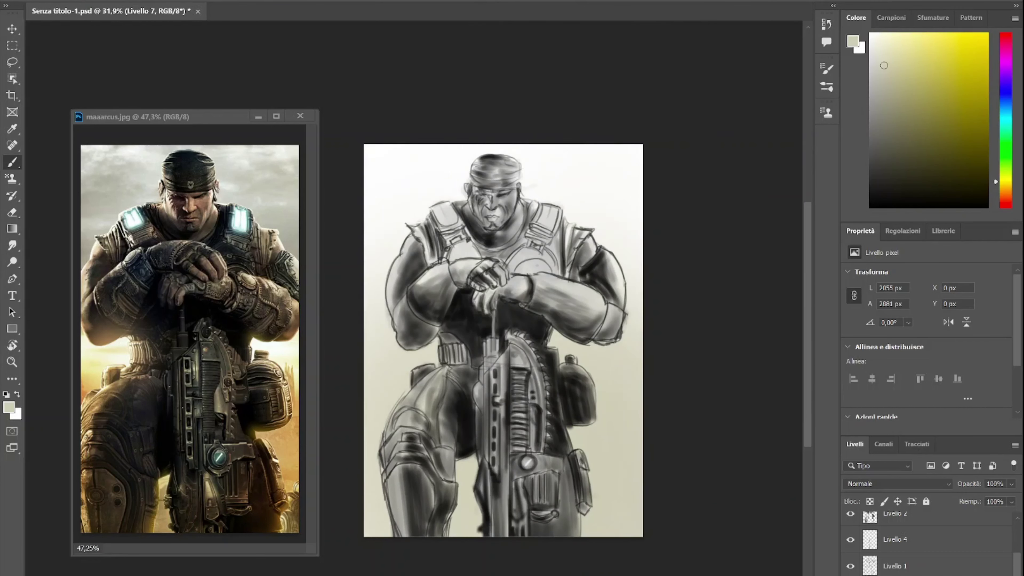
On a new layer, paint a teal glow on the shoulder pad.
click(1006, 123)
click(914, 51)
key(ctrl+shift+alt+n)
key(F5)
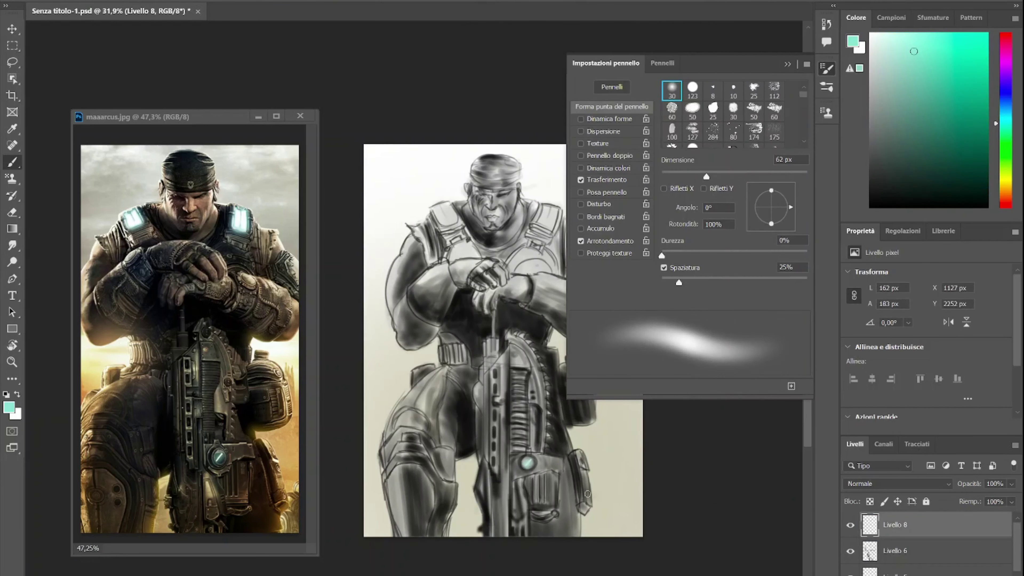
drag(433, 207, 453, 222)
key(F5)
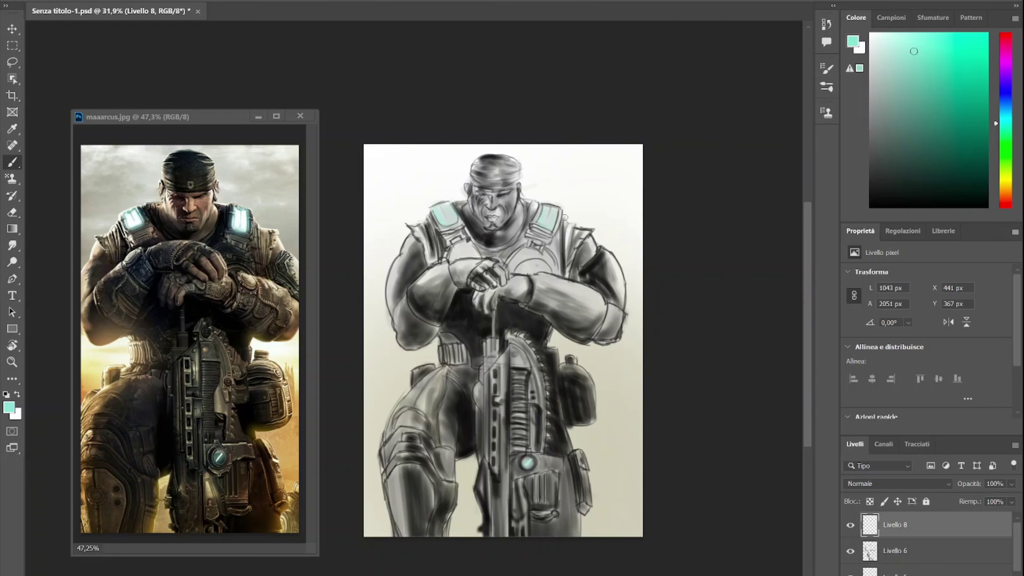
Add a new layer for the clouds and shift the colour from dark grey toward yellow.
click(882, 157)
click(871, 52)
key(ctrl+shift+alt+n)
key(F5)
key(F5)
click(1006, 185)
click(872, 91)
Paint grey cloud strokes across the background on Livello 9.
drag(637, 153, 557, 202)
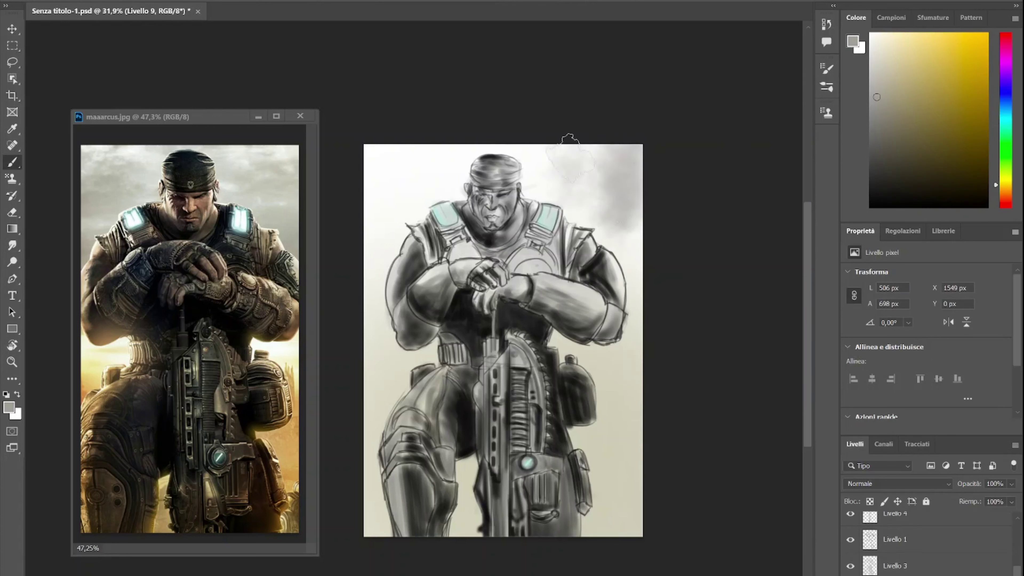
drag(476, 161, 371, 404)
drag(637, 295, 580, 391)
Add brown and darker cloud texture, then undo the last two cloud strokes.
click(907, 123)
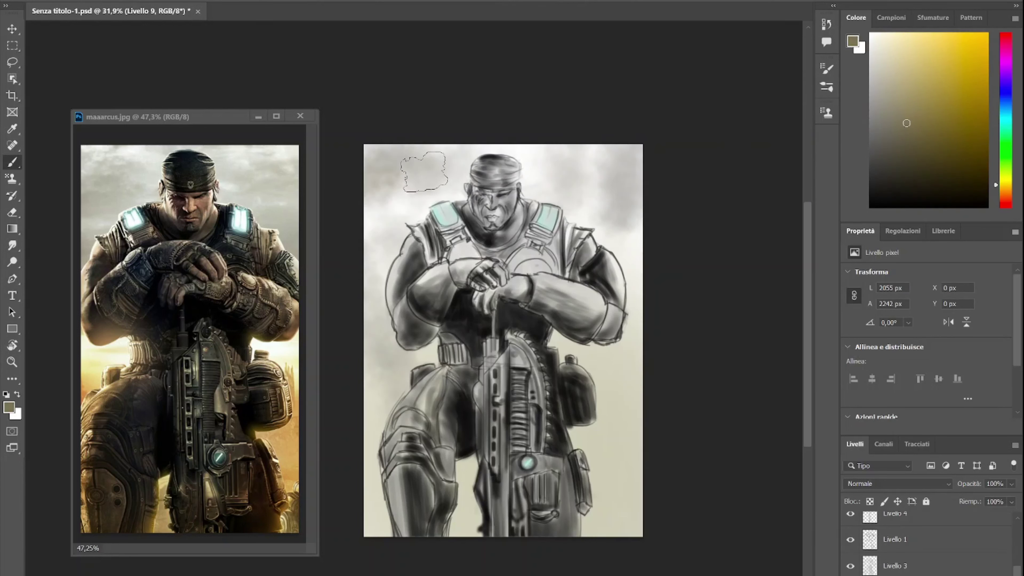
drag(639, 158, 593, 283)
drag(387, 210, 371, 427)
drag(641, 412, 585, 533)
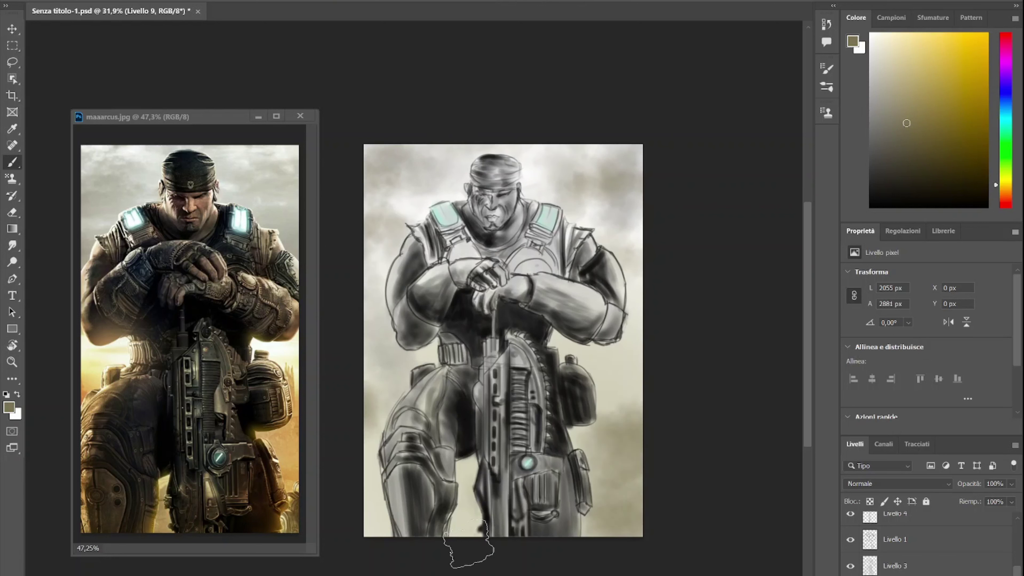
drag(468, 565, 371, 403)
drag(641, 153, 423, 178)
key(ctrl+z)
key(ctrl+z)
key(ctrl+z)
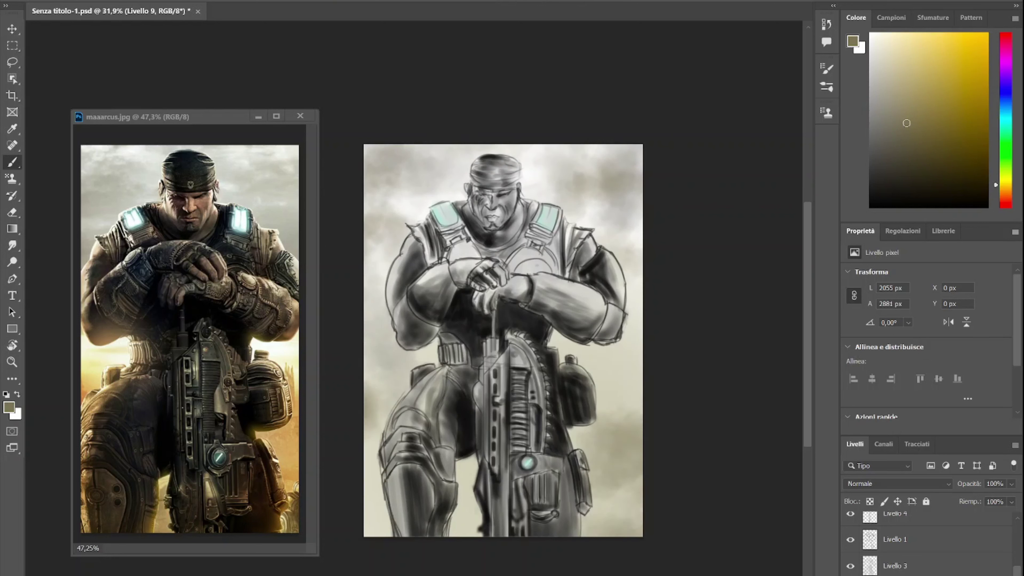
key(ctrl+z)
Select beige layer Livello 7 with a gold colour and soft brush.
click(962, 66)
click(827, 69)
click(826, 86)
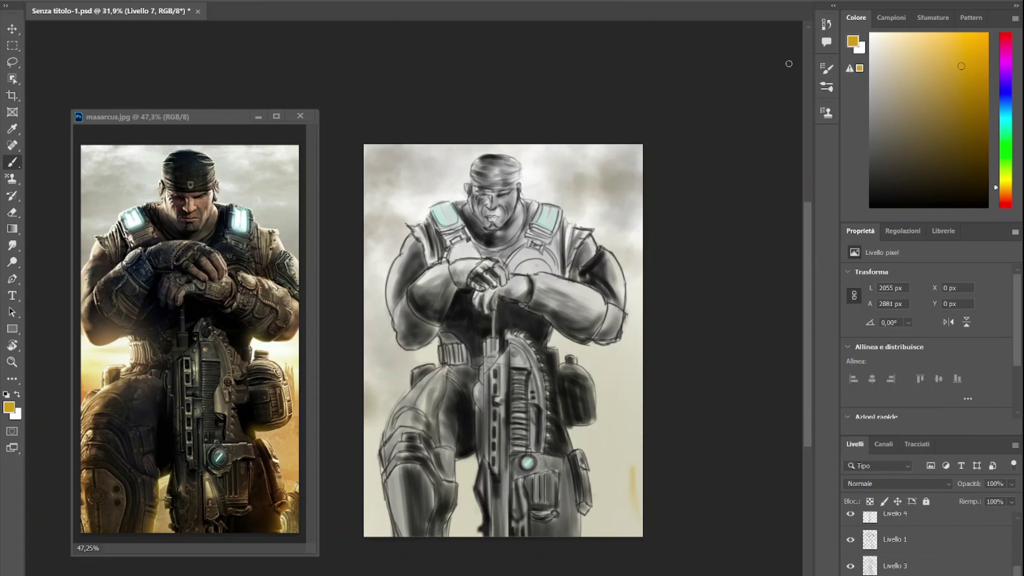
click(826, 68)
key(F5)
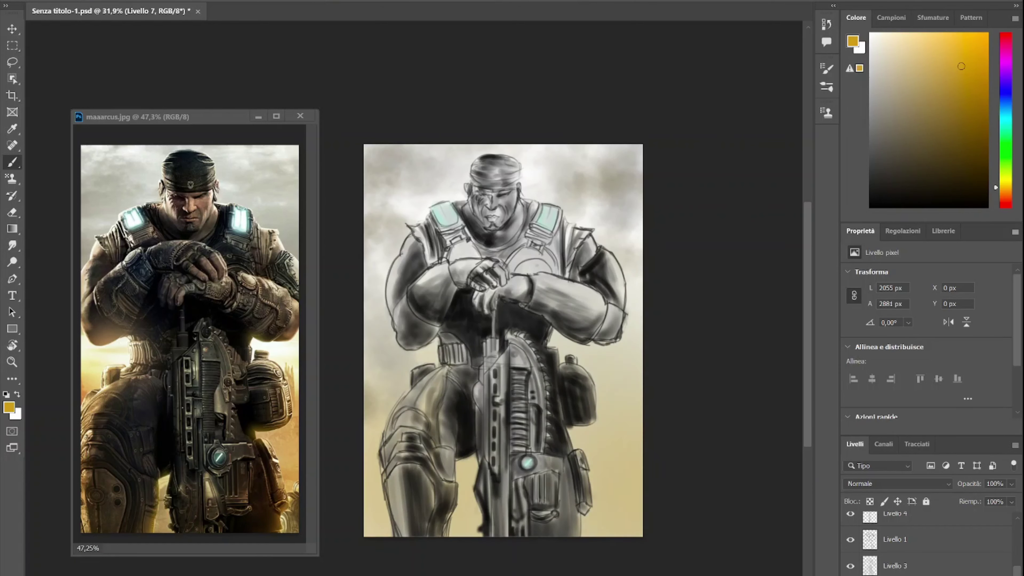
Paint the upper sky greyer with a light grey colour.
key(e)
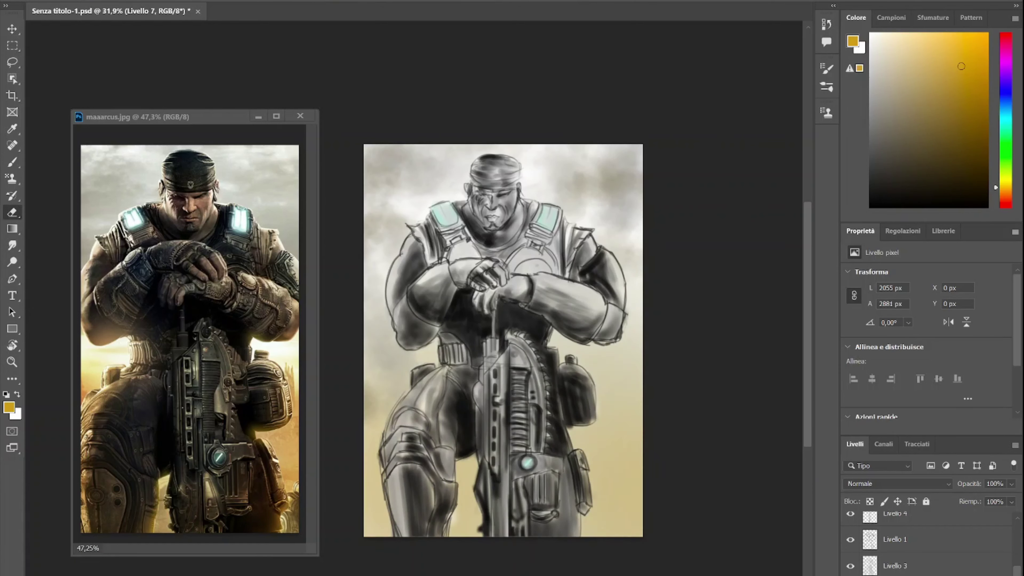
click(874, 130)
key(b)
drag(605, 173, 387, 193)
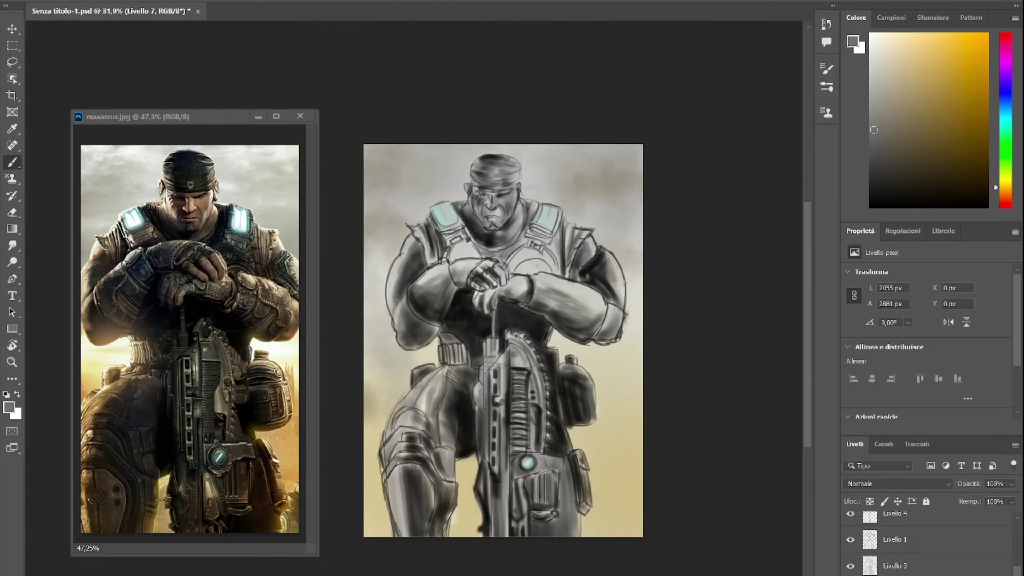
On Livello 8, paint warm golden tones over the lower canvas.
click(893, 51)
key(ctrl+shift+alt+n)
drag(617, 258, 524, 403)
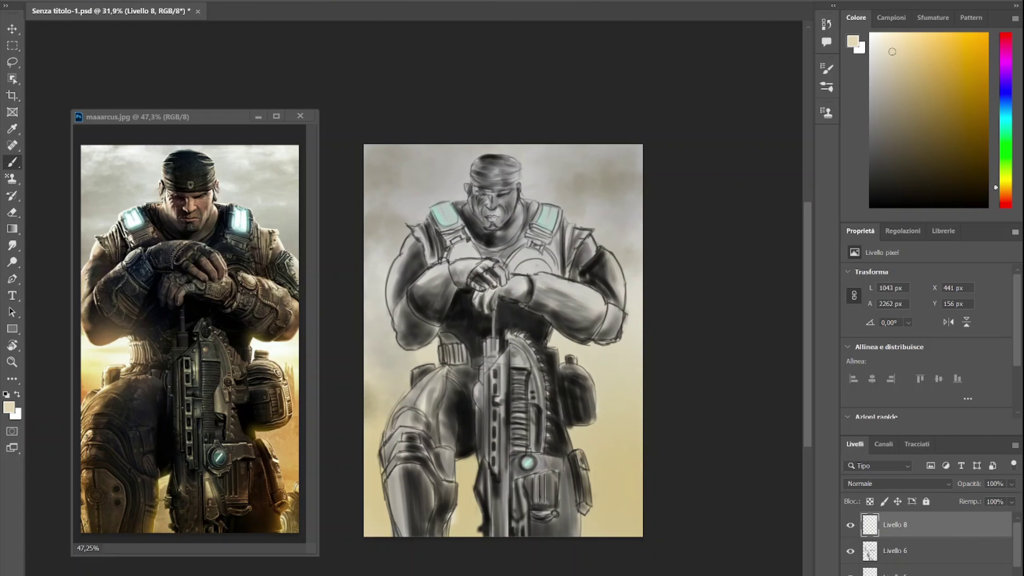
click(925, 63)
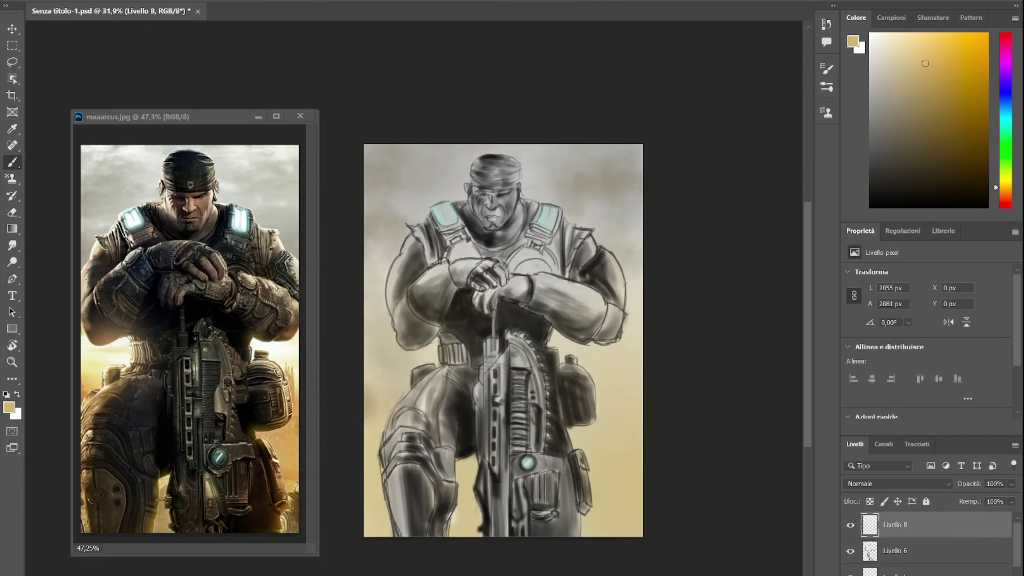
drag(404, 266, 468, 346)
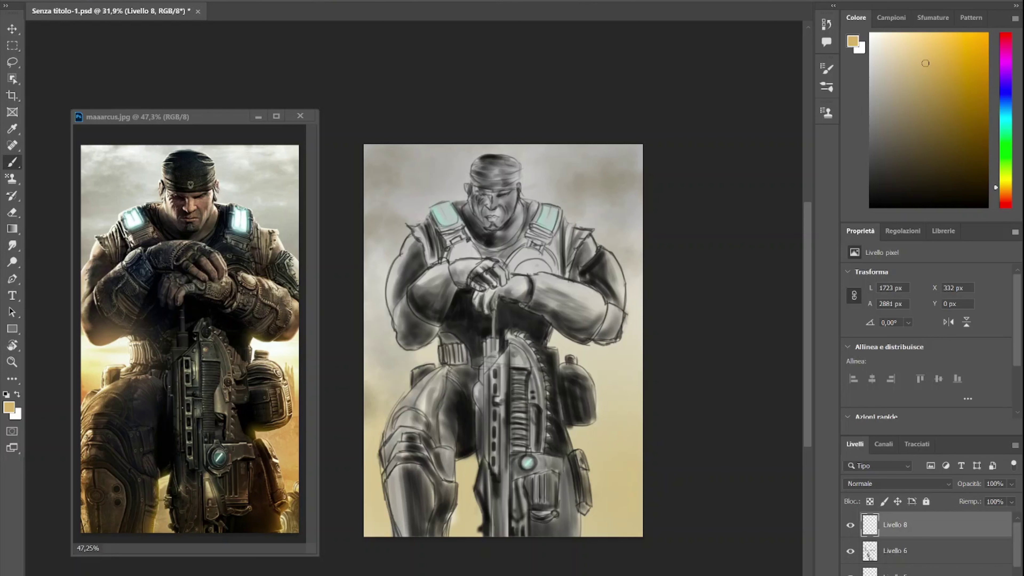
On a new layer, paint warm rim light along the left shoulder and side.
key(ctrl+shift+alt+n)
key(F5)
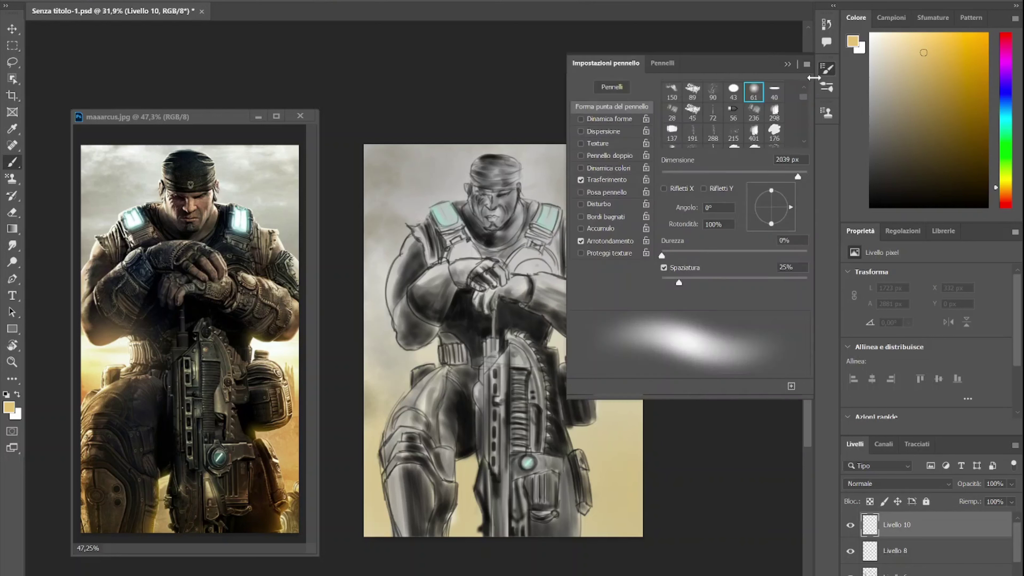
key(F5)
drag(405, 238, 387, 292)
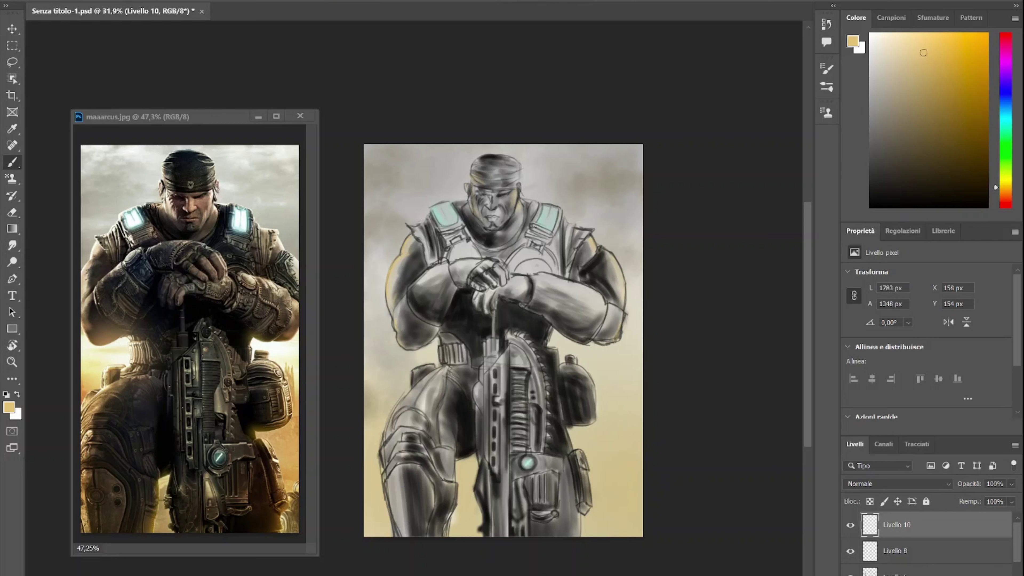
drag(415, 341, 397, 277)
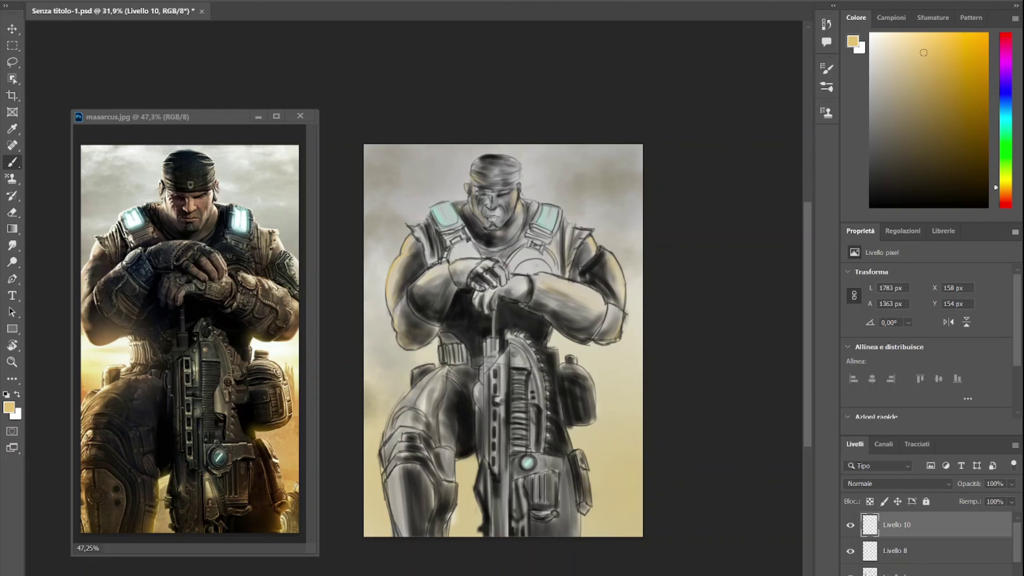
Repaint nose and mouth shading in reddish-brown and add tan lower-leg highlights.
alt+click(491, 227)
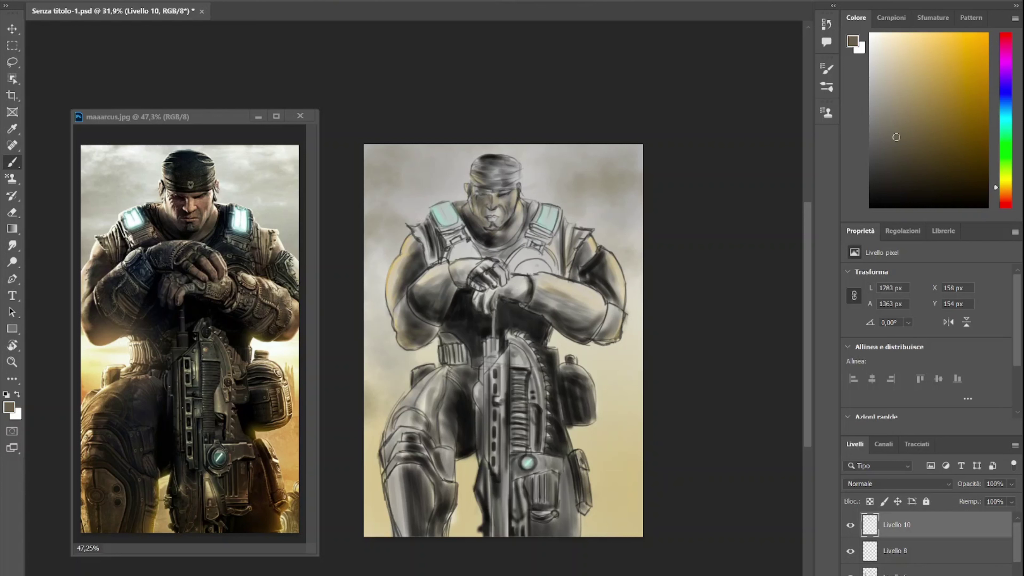
alt+click(188, 201)
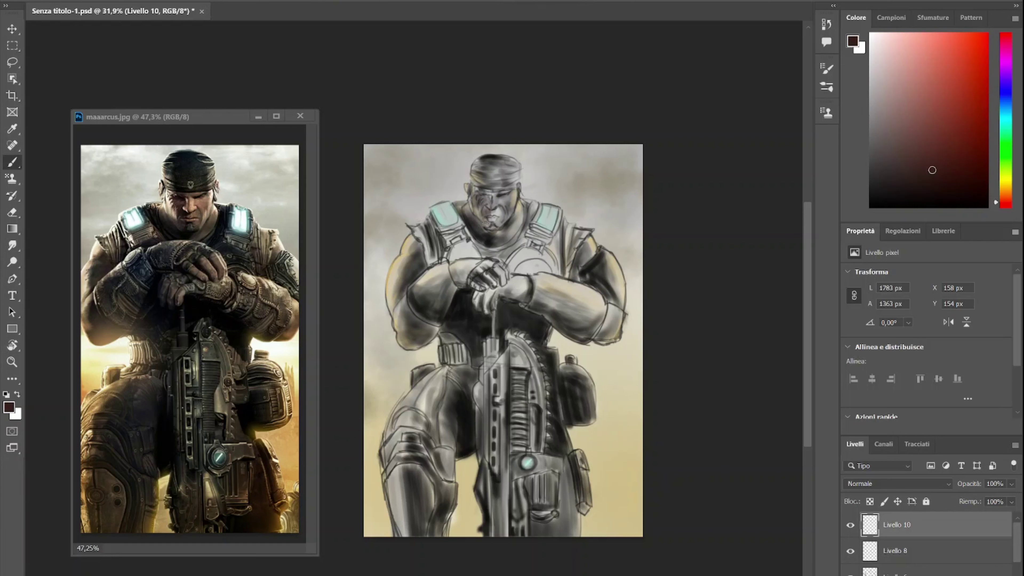
mouse_move(498, 207)
mouse_down()
mouse_move(502, 194)
mouse_move(478, 204)
mouse_up()
alt+click(399, 520)
mouse_move(404, 536)
mouse_down()
mouse_move(386, 476)
mouse_move(415, 443)
mouse_up()
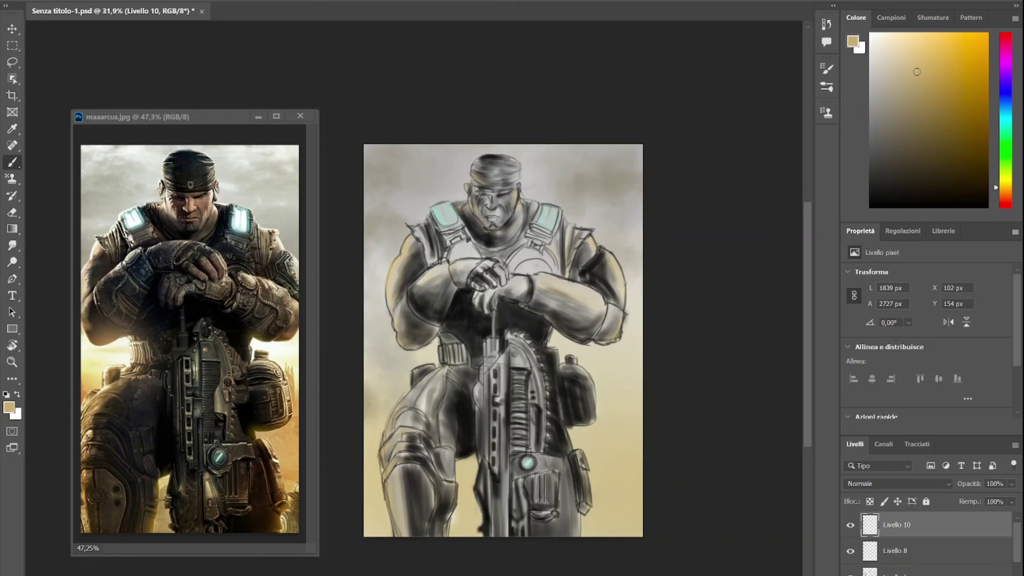
Set Livello 10 to Moltiplica and shade the chest plate darker.
click(920, 484)
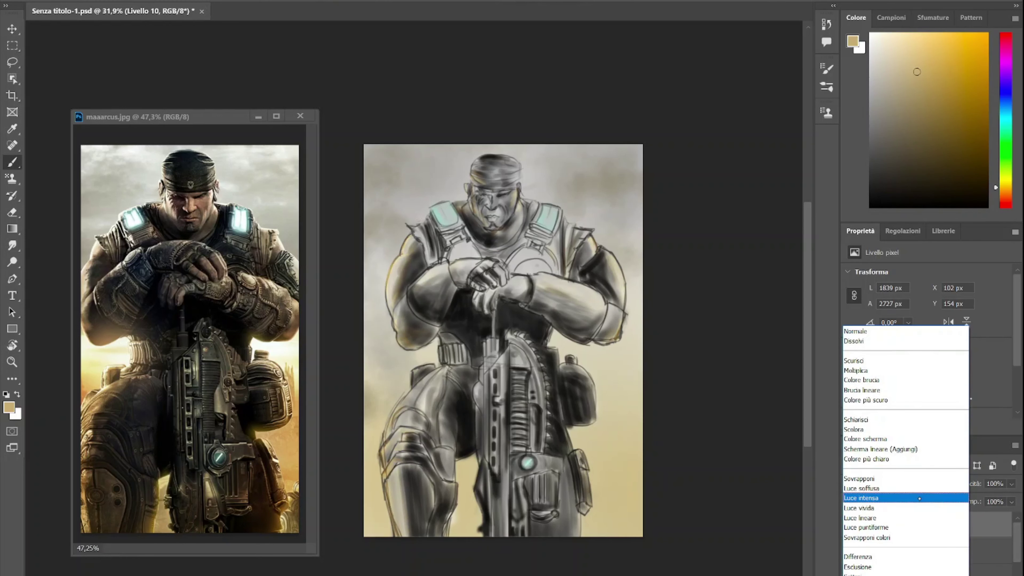
click(887, 370)
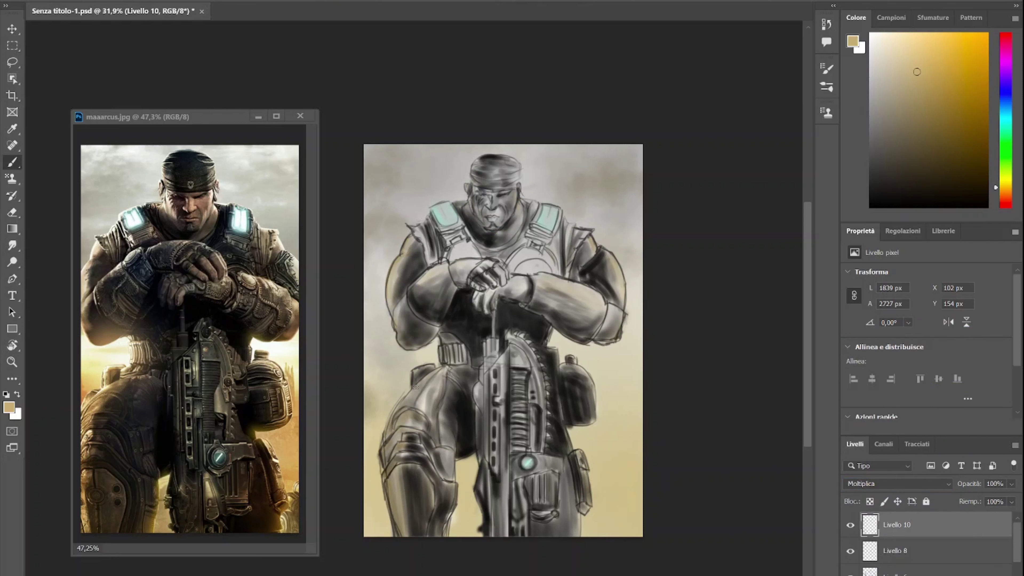
drag(533, 431, 552, 500)
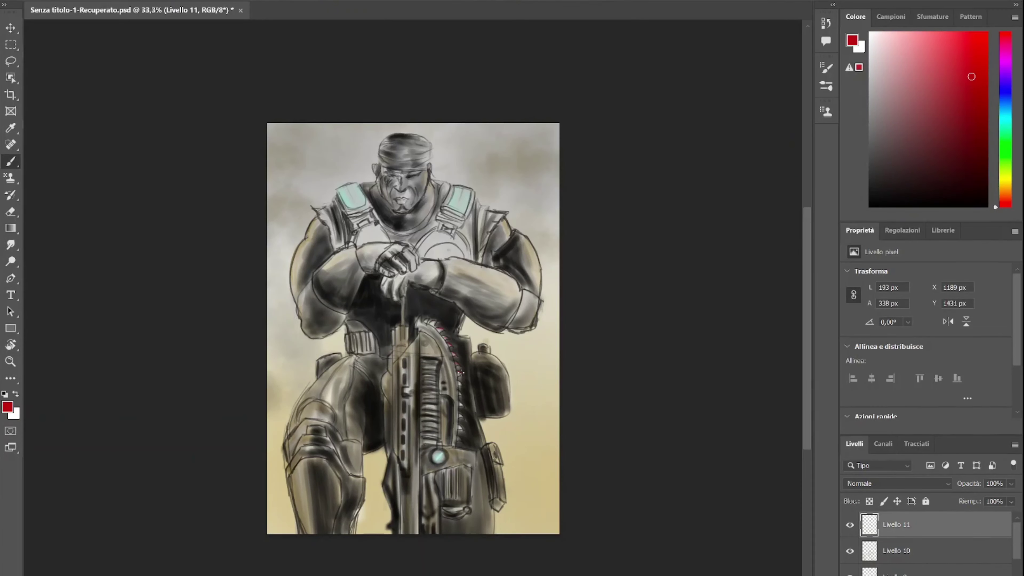
Darken the upper and lower red spine fins and their surroundings with dark brown strokes.
drag(461, 373, 466, 411)
alt+click(467, 411)
scroll(467, 403, up, 4)
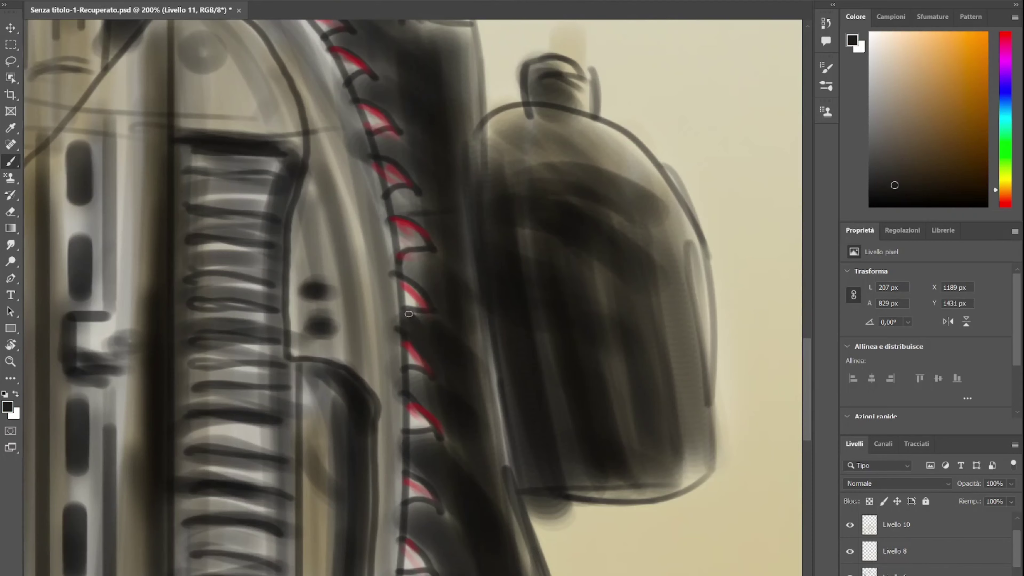
drag(408, 314, 355, 51)
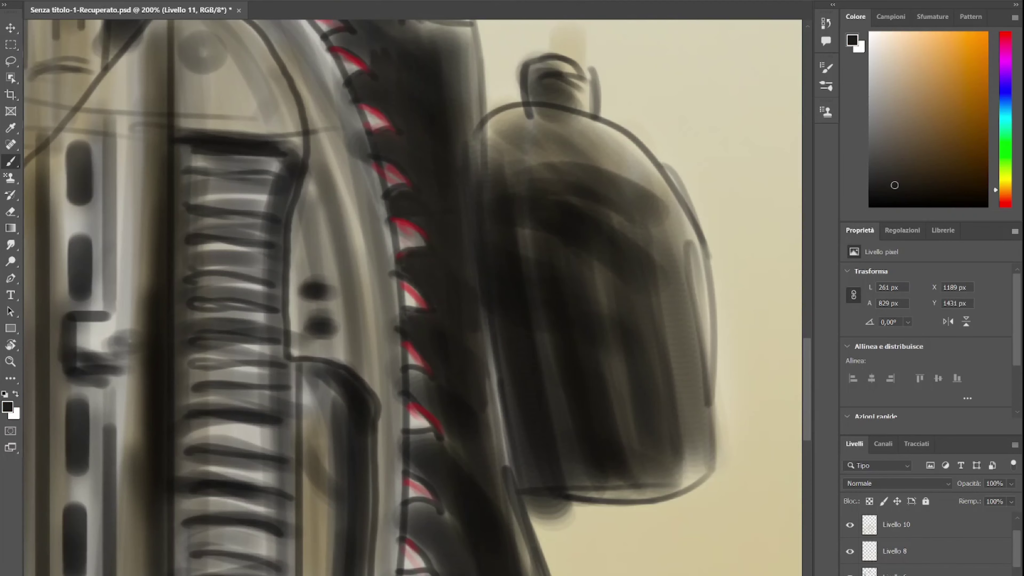
drag(420, 371, 464, 499)
drag(496, 335, 423, 573)
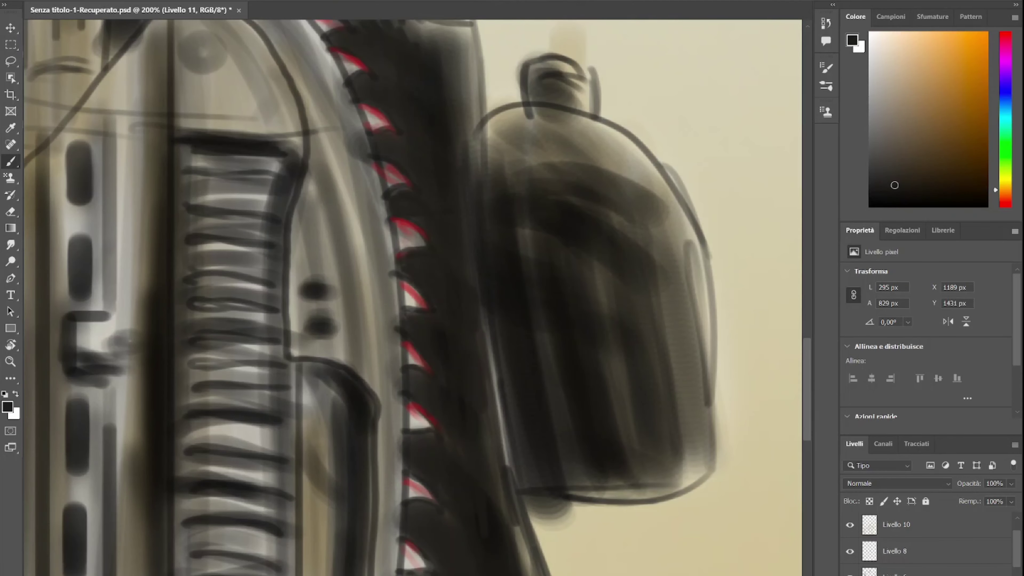
scroll(447, 426, down, 3)
scroll(460, 457, up, 2)
drag(329, 178, 476, 250)
Choose a dark red paint colour and create new layer Livello 12.
click(1006, 203)
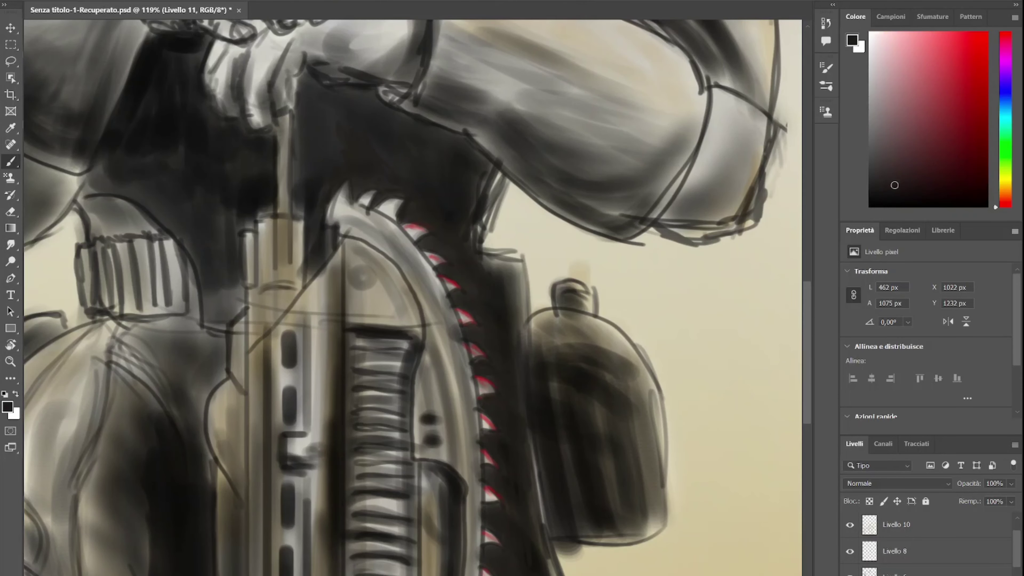
click(958, 130)
scroll(404, 282, down, 2)
key(F5)
key(ctrl+shift+alt+n)
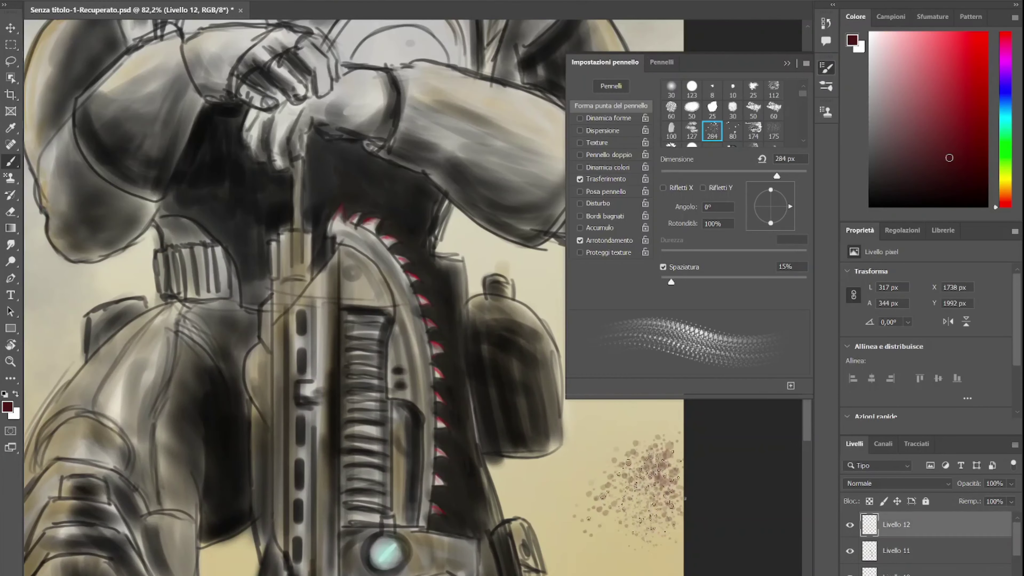
key(F5)
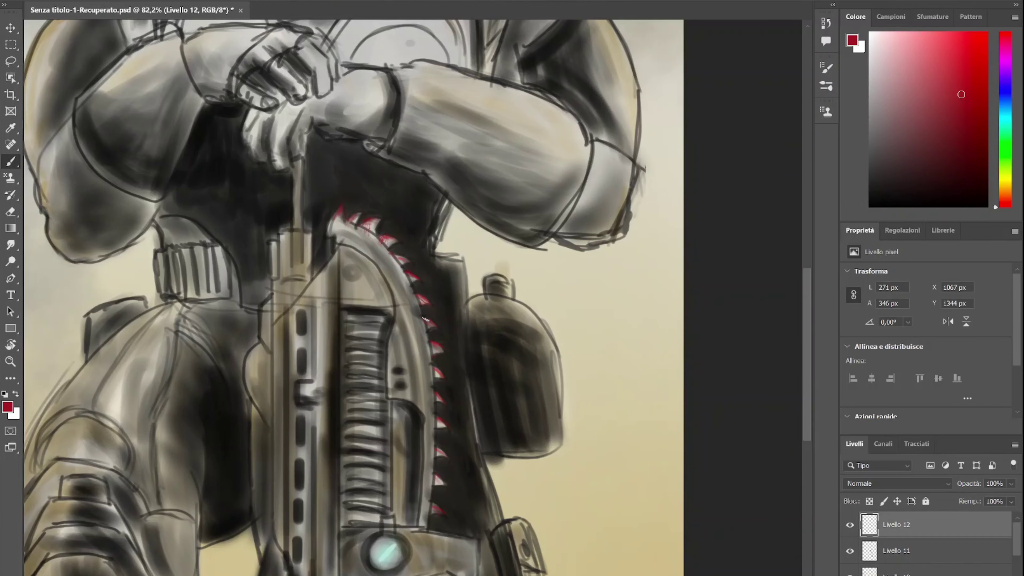
Trace a thin dark-red line along the blade edge and spine.
mouse_move(427, 517)
mouse_down()
mouse_move(367, 229)
mouse_move(337, 219)
mouse_up()
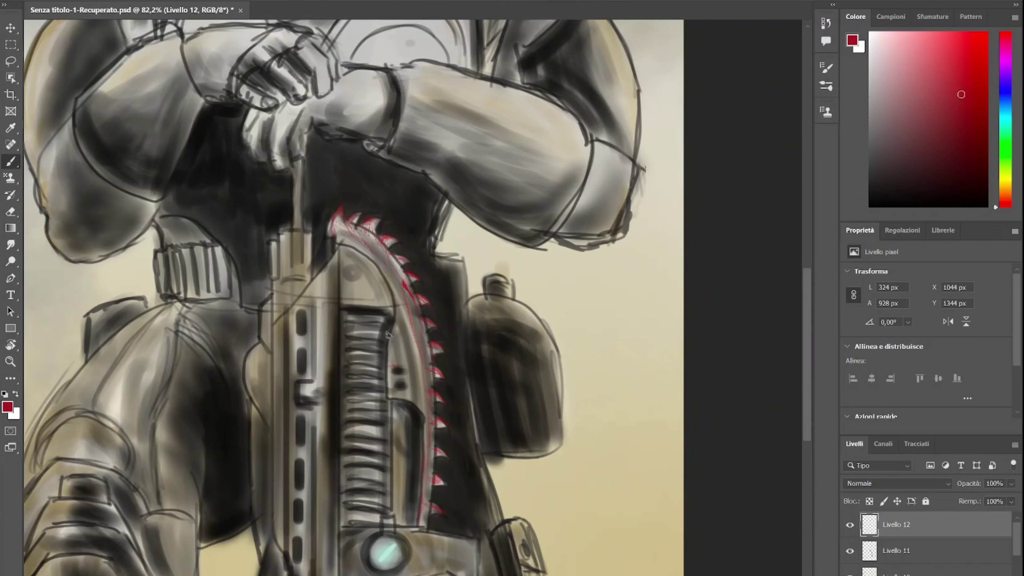
drag(399, 524, 399, 454)
scroll(522, 438, down, 4)
scroll(428, 339, up, 2)
Add more red strokes along the gun spine and low on the gun.
scroll(403, 363, down, 3)
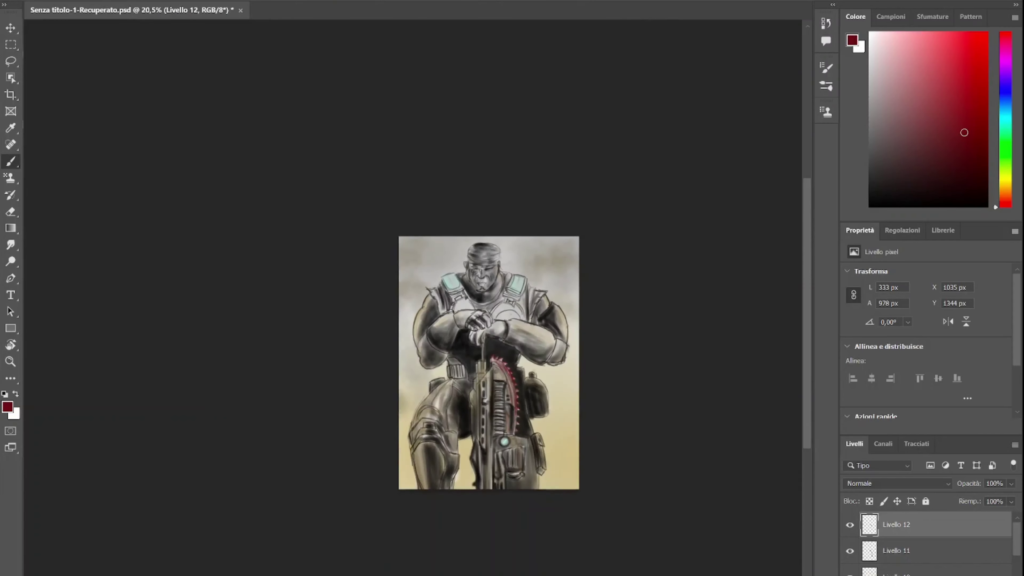
scroll(403, 363, up, 2)
drag(411, 388, 393, 443)
drag(390, 353, 398, 406)
drag(460, 511, 443, 518)
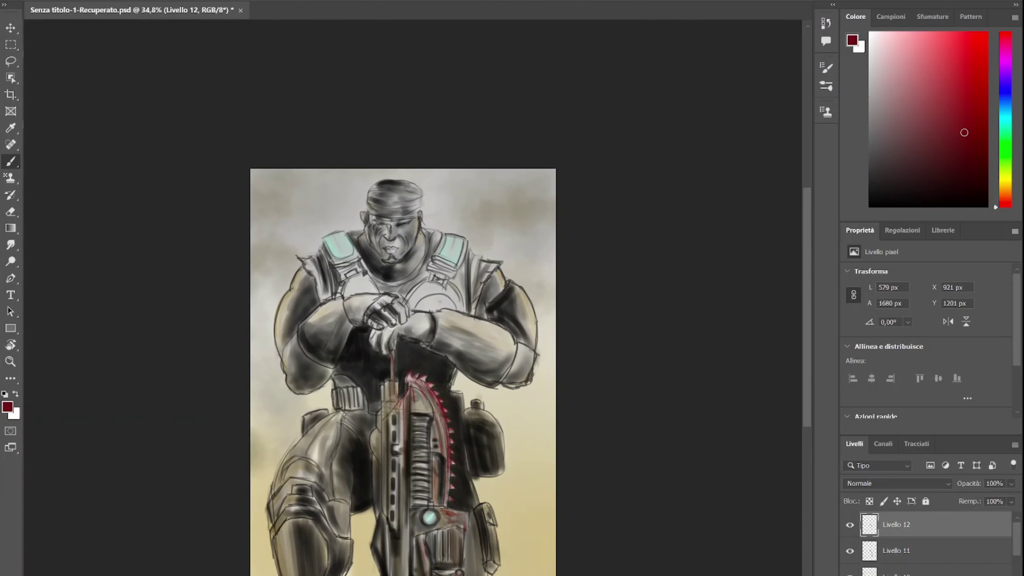
scroll(524, 363, down, 3)
scroll(524, 363, up, 2)
Shade the knuckles, left arm and right forearm in soft olive.
scroll(485, 302, up, 2)
alt+click(485, 301)
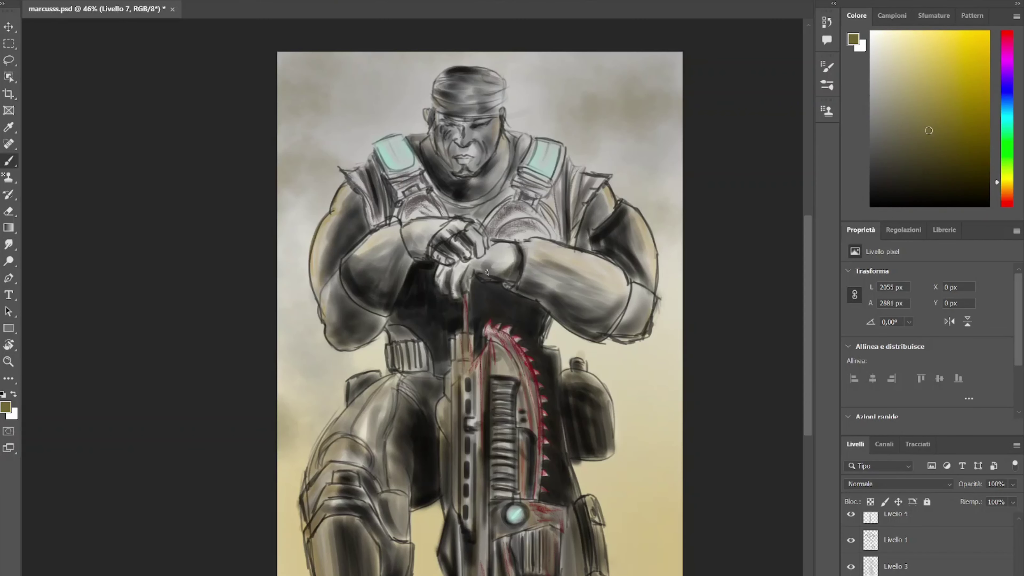
drag(487, 272, 504, 252)
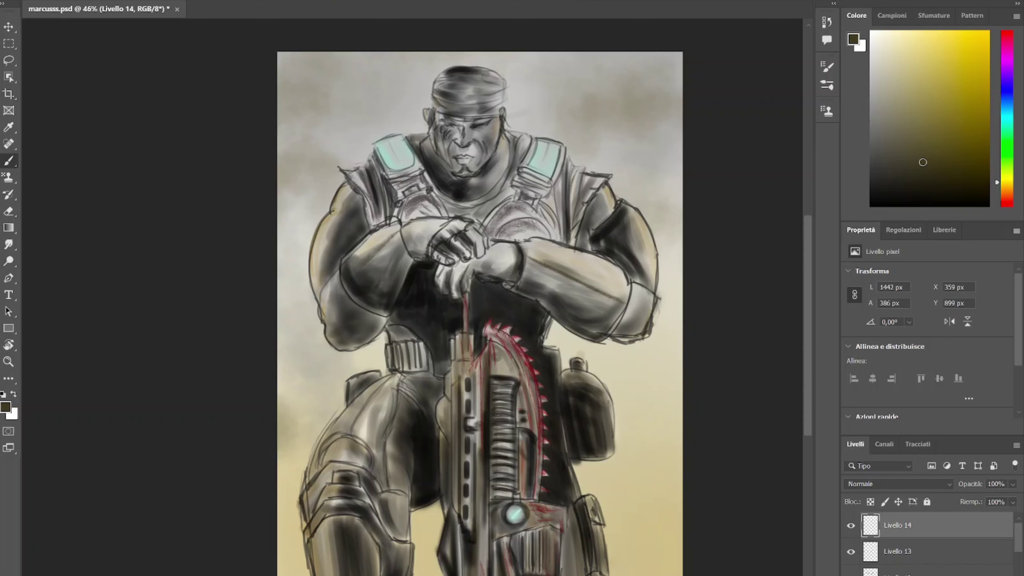
drag(349, 264, 397, 228)
mouse_move(629, 212)
mouse_down()
mouse_move(645, 283)
mouse_move(609, 274)
mouse_move(609, 329)
mouse_move(539, 291)
mouse_up()
drag(613, 306, 534, 276)
drag(347, 298, 394, 289)
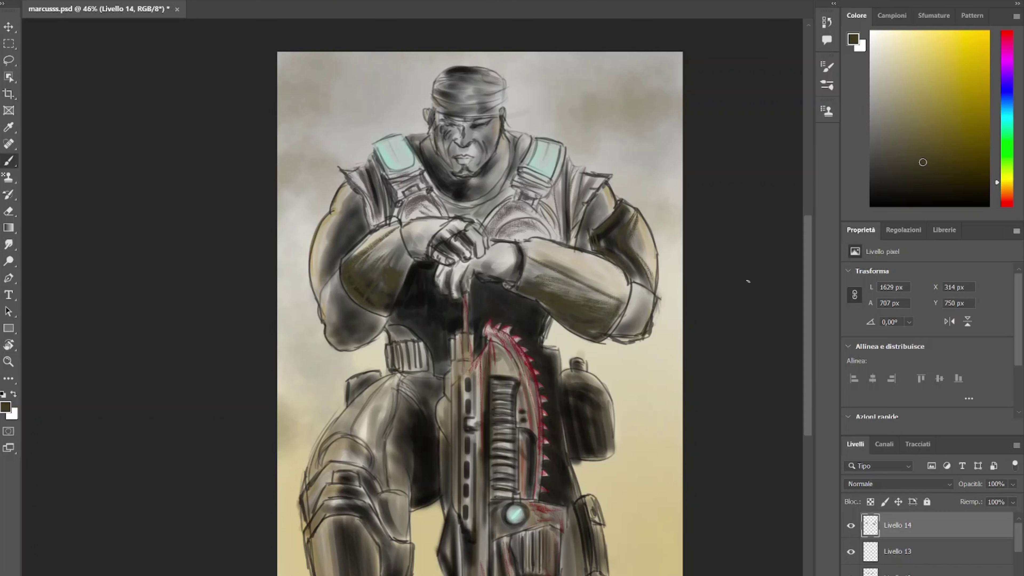
Open the maaarcus.jpg reference image beside the painting.
key(ctrl+minus)
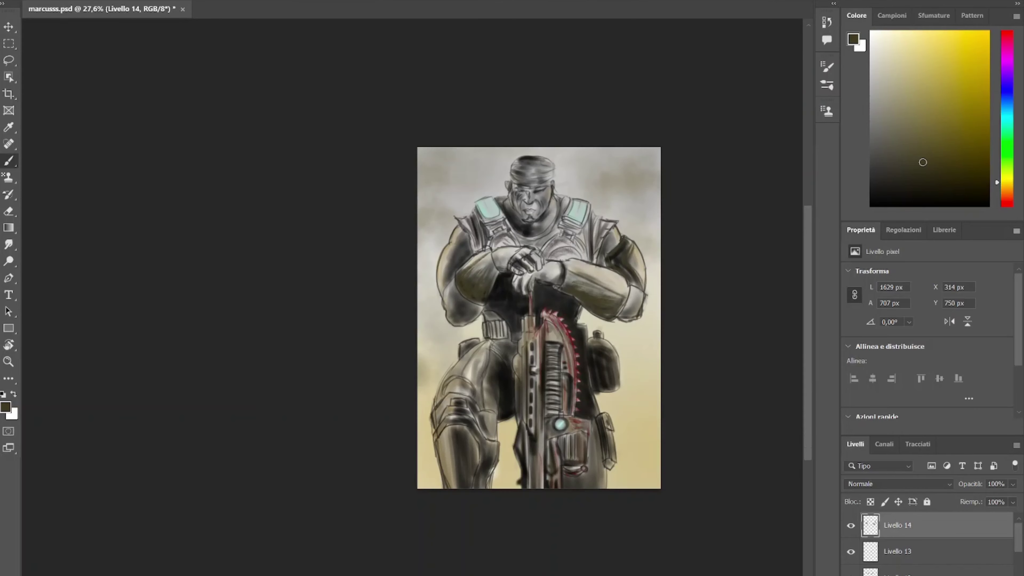
key(ctrl+plus)
key(ctrl+o)
key(Return)
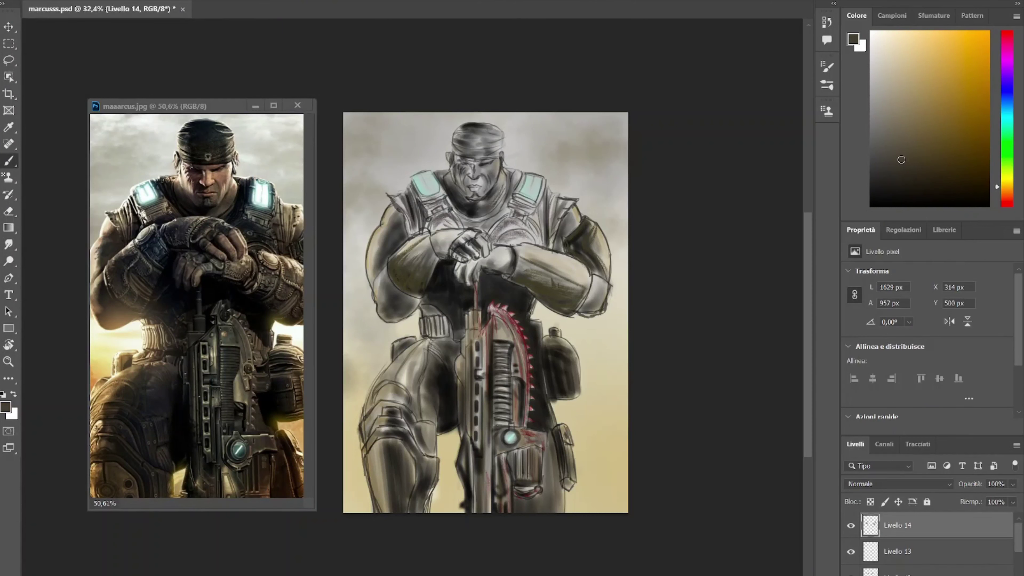
Add a darker orange stroke near the face and dark olive on the left arm and chest.
alt+click(484, 187)
drag(476, 173, 484, 188)
alt+click(403, 263)
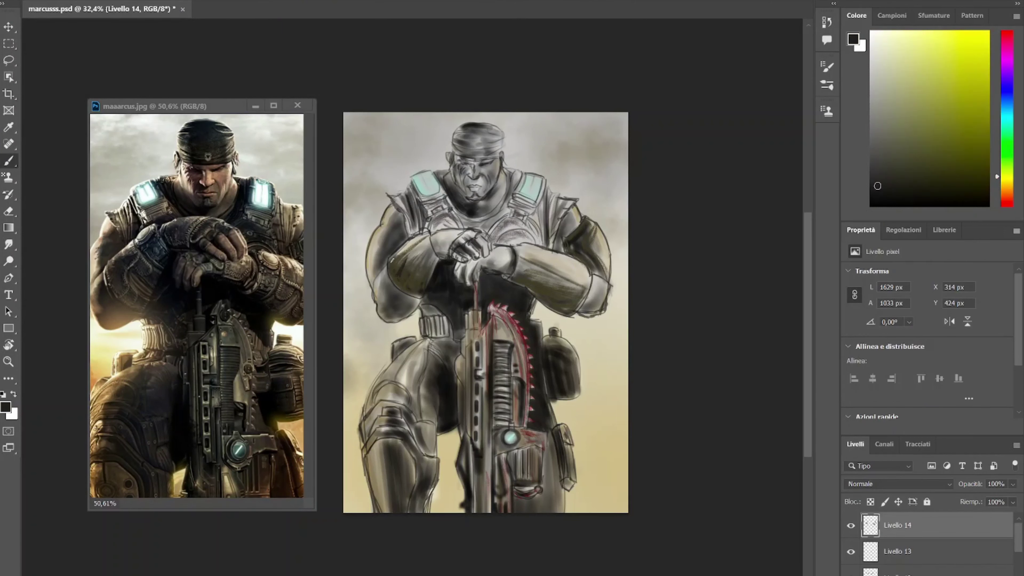
mouse_move(389, 292)
mouse_down()
mouse_move(424, 238)
mouse_move(425, 258)
mouse_move(433, 243)
mouse_move(420, 242)
mouse_move(491, 259)
mouse_up()
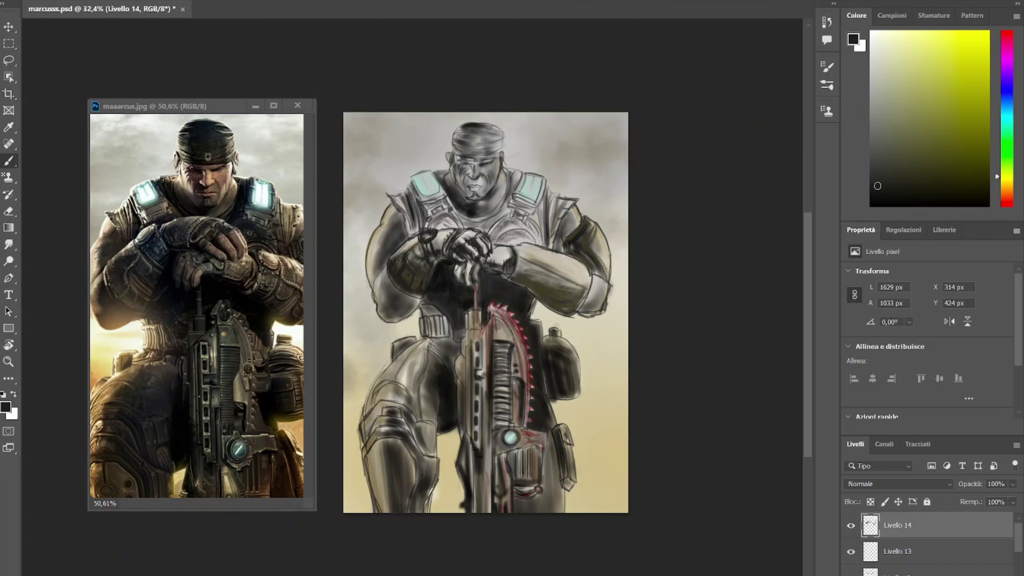
Paint dark reddish-brown strokes around the face and sample another brown.
scroll(491, 280, down, 1)
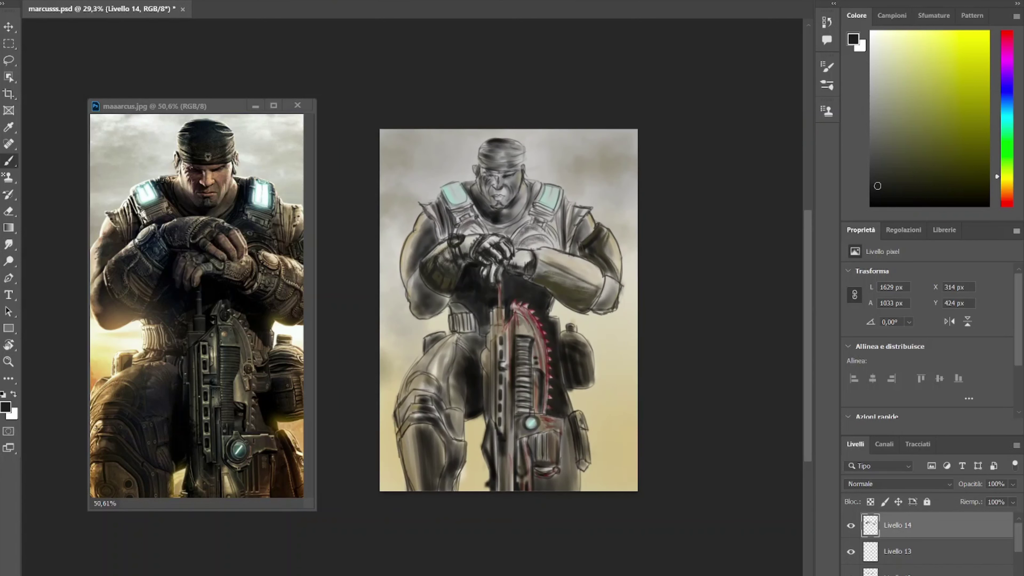
alt+click(493, 274)
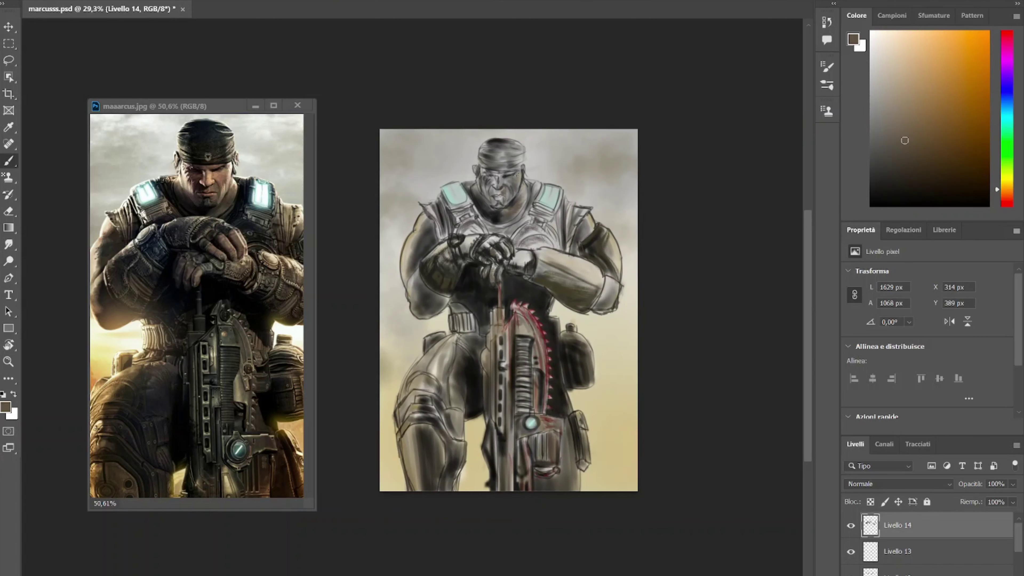
scroll(507, 196, up, 5)
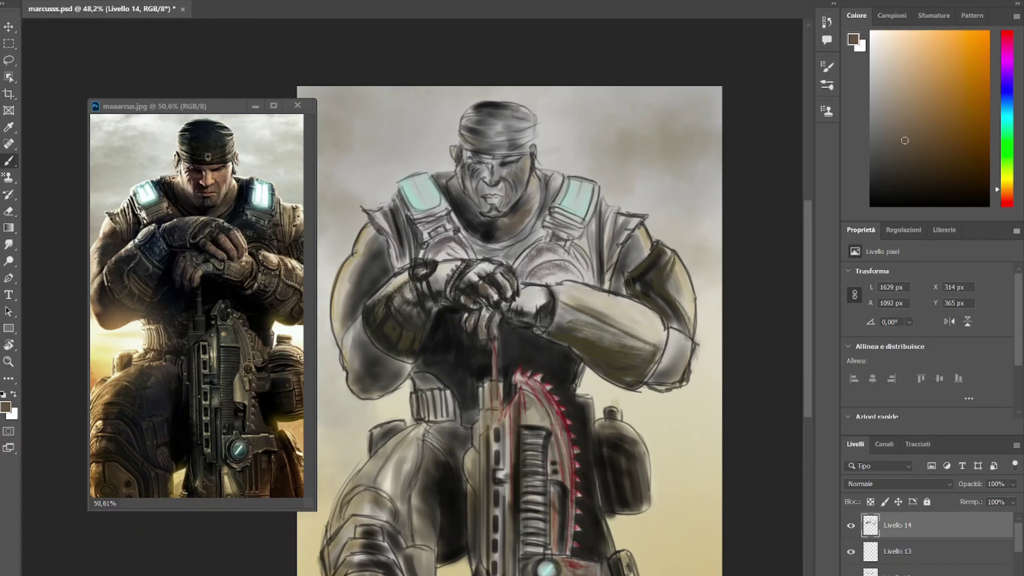
alt+click(476, 178)
drag(469, 165, 486, 197)
scroll(623, 224, down, 2)
scroll(534, 343, up, 2)
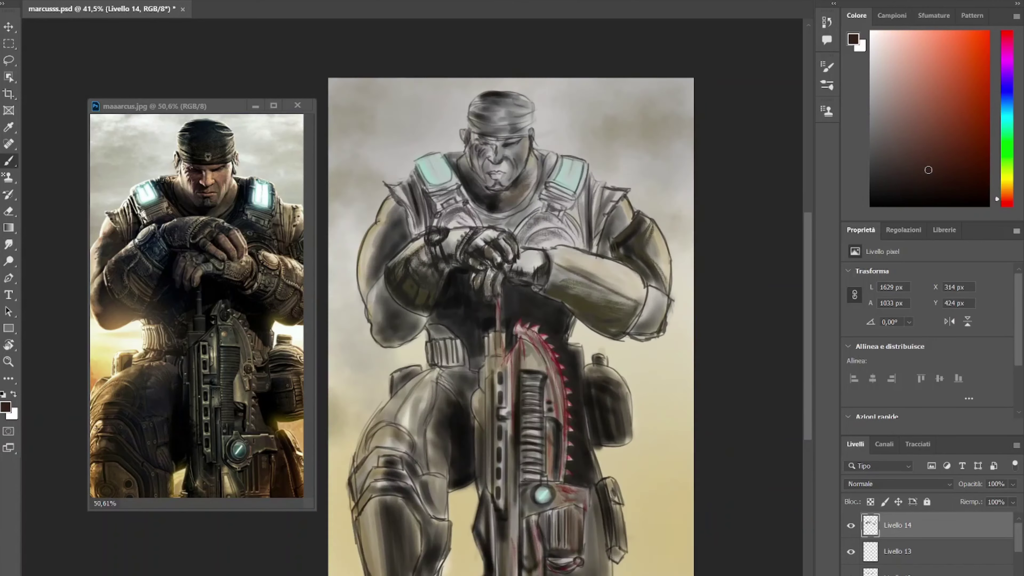
scroll(535, 343, down, 4)
scroll(197, 307, down, 2)
scroll(520, 310, up, 2)
alt+click(520, 310)
Set the shading layer Livello 14 to Moltiplica blending.
click(898, 484)
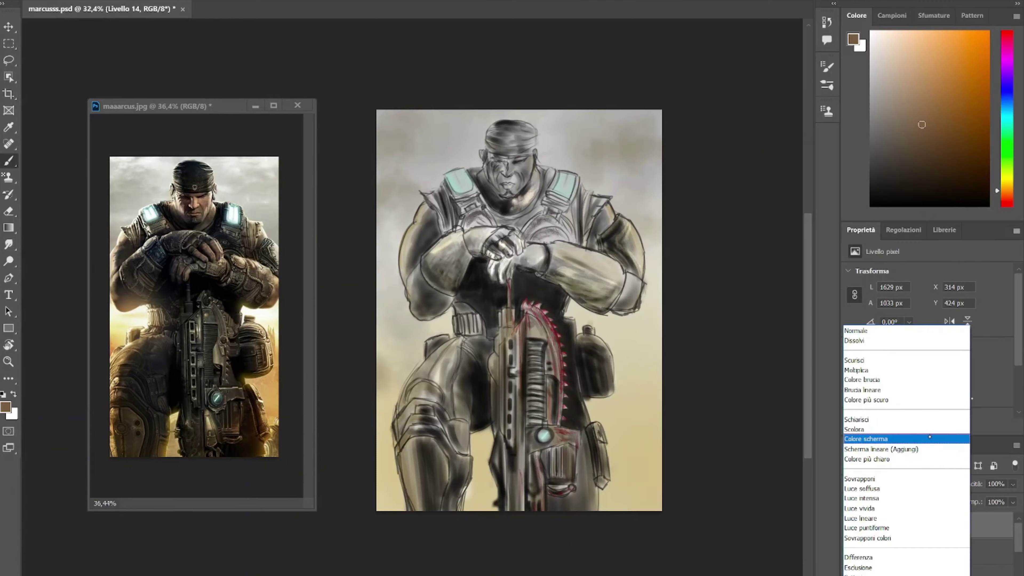
click(867, 370)
scroll(463, 225, up, 2)
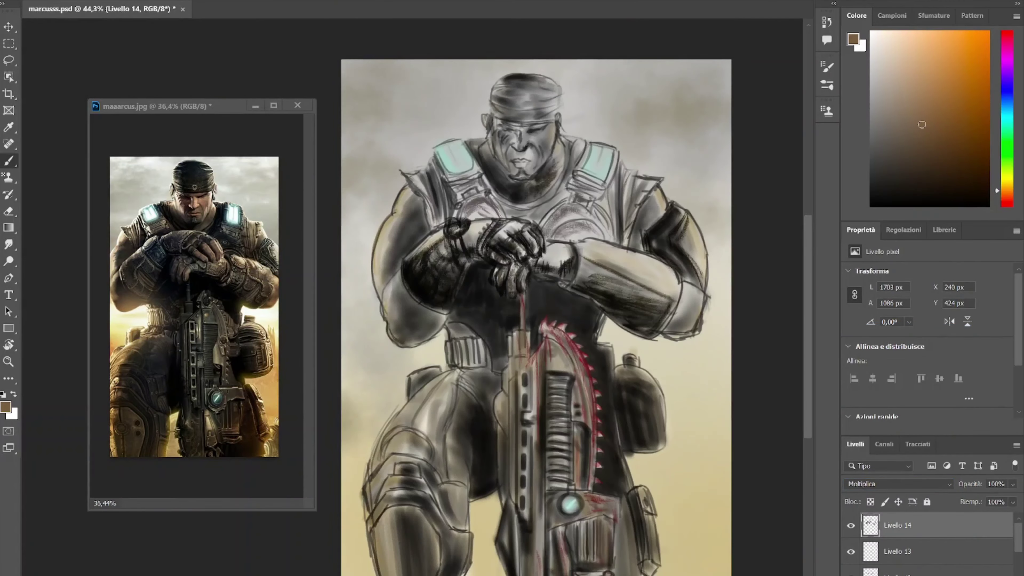
On a new layer, paint pale teal glow around both shoulder pads.
key(ctrl+shift+alt+n)
alt+click(234, 214)
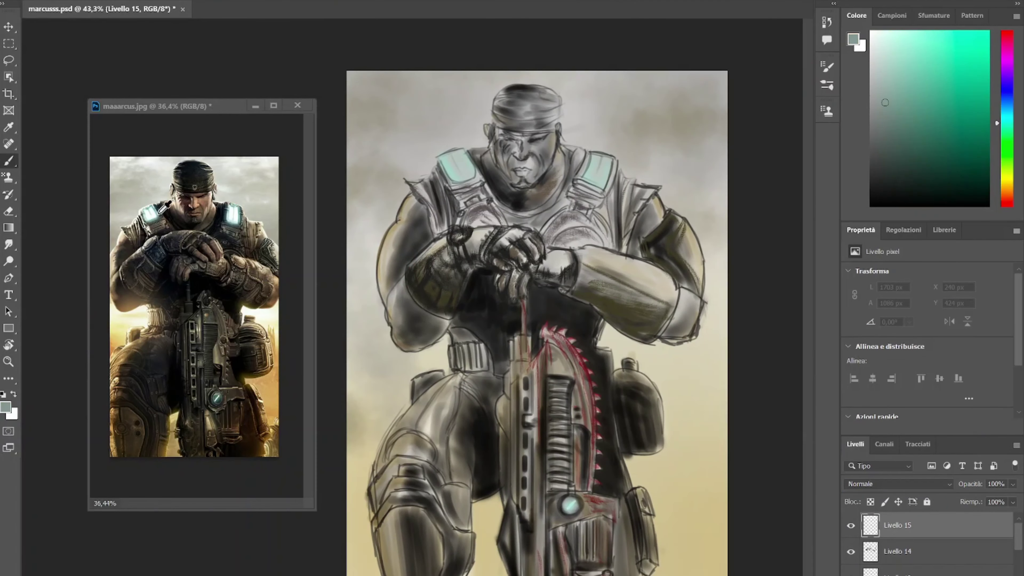
drag(605, 147, 617, 194)
drag(464, 185, 431, 170)
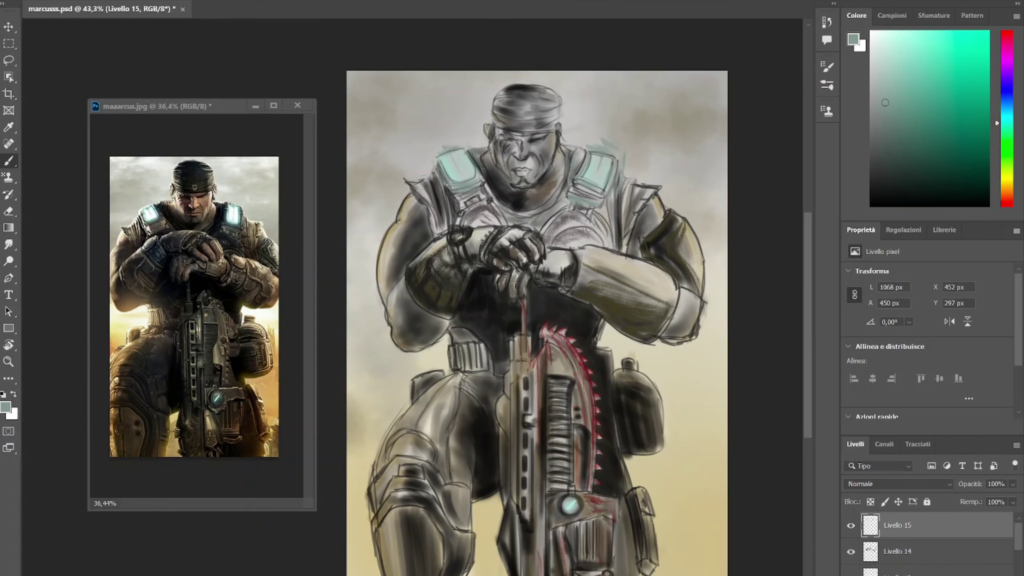
scroll(420, 243, up, 1)
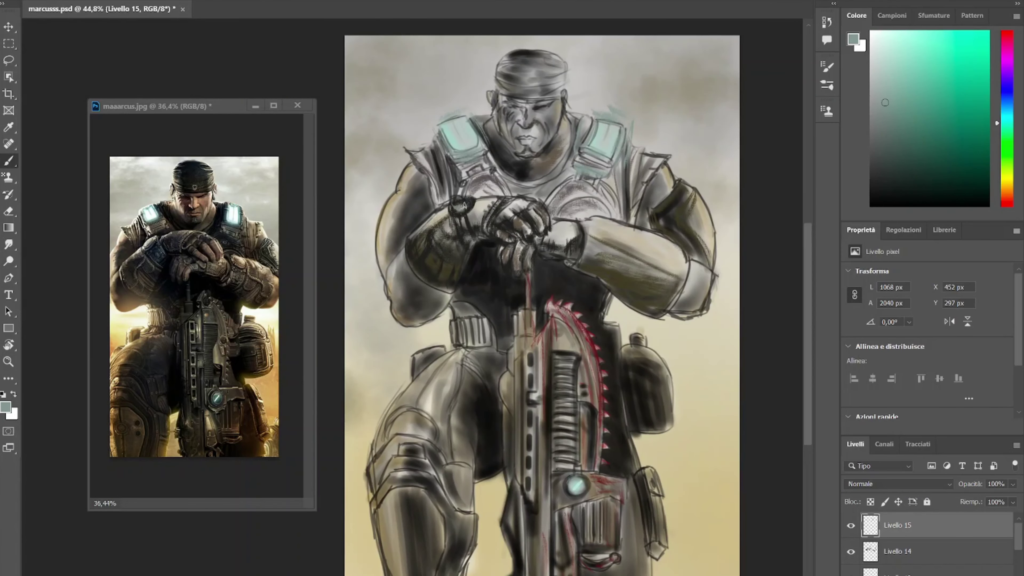
scroll(606, 360, down, 1)
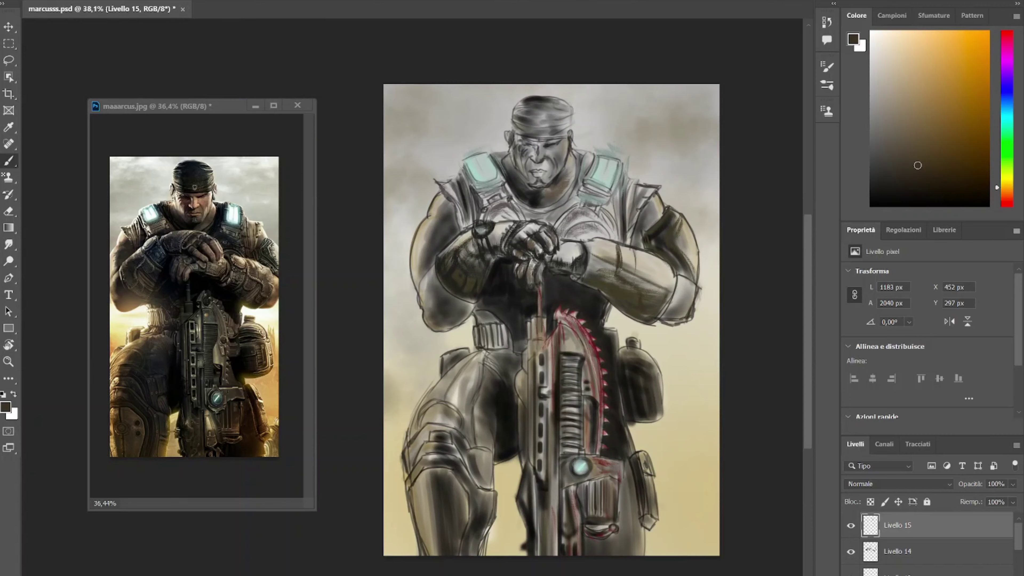
Try dark olive strokes along the knee plate, then undo them.
alt+click(636, 302)
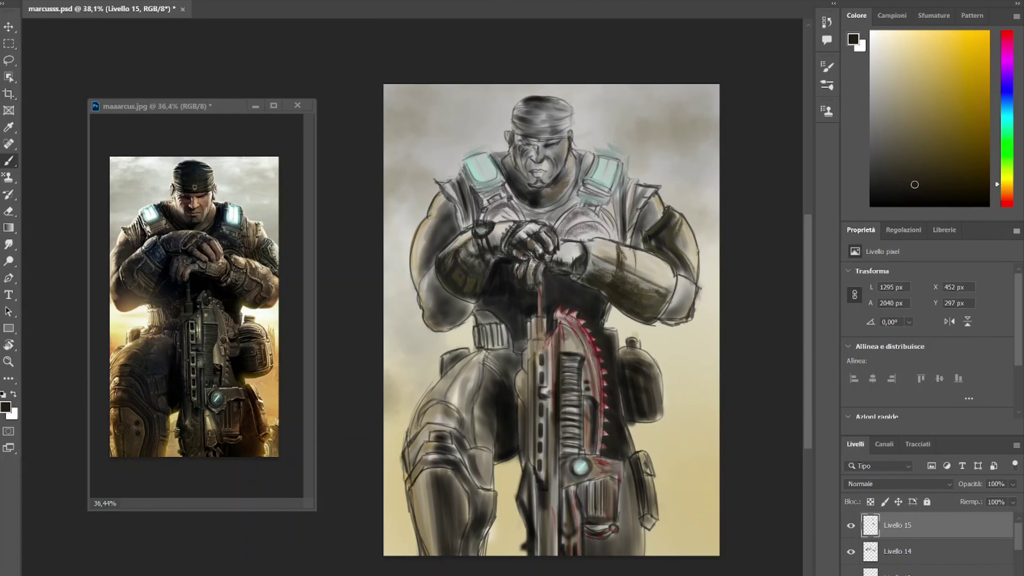
scroll(554, 284, up, 1)
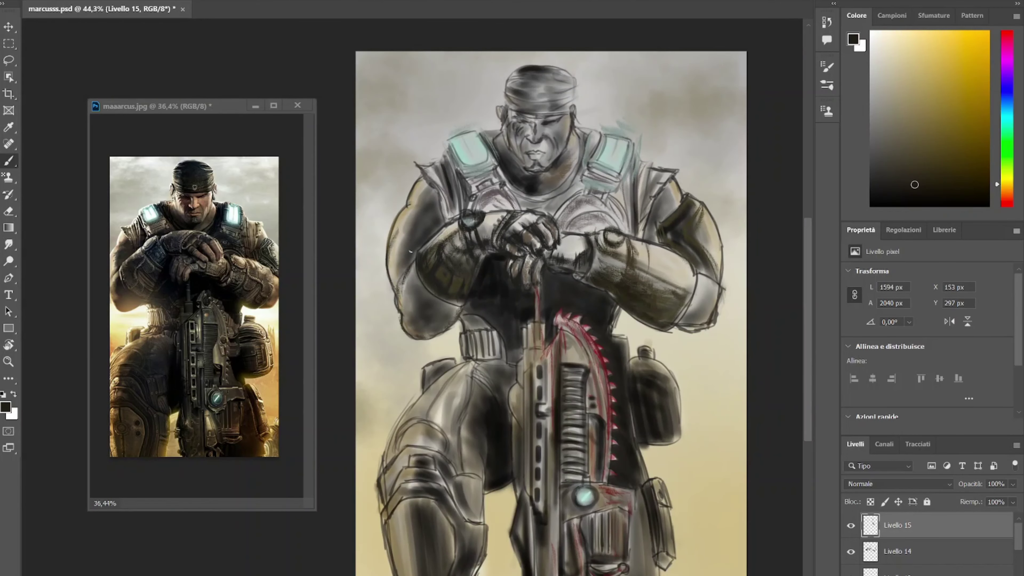
key(ctrl+z)
key(ctrl+z)
scroll(554, 284, up, 1)
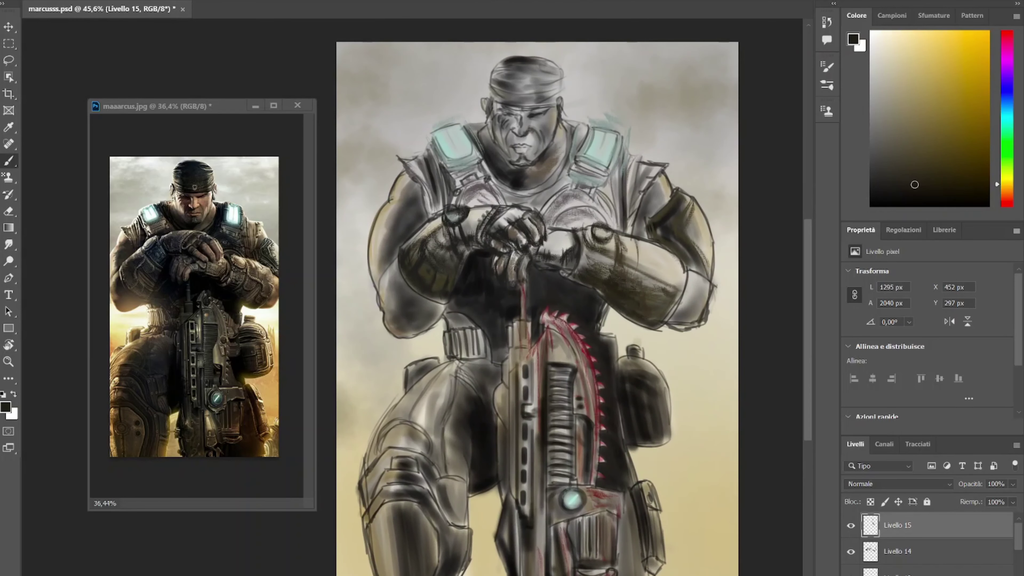
drag(434, 463, 390, 466)
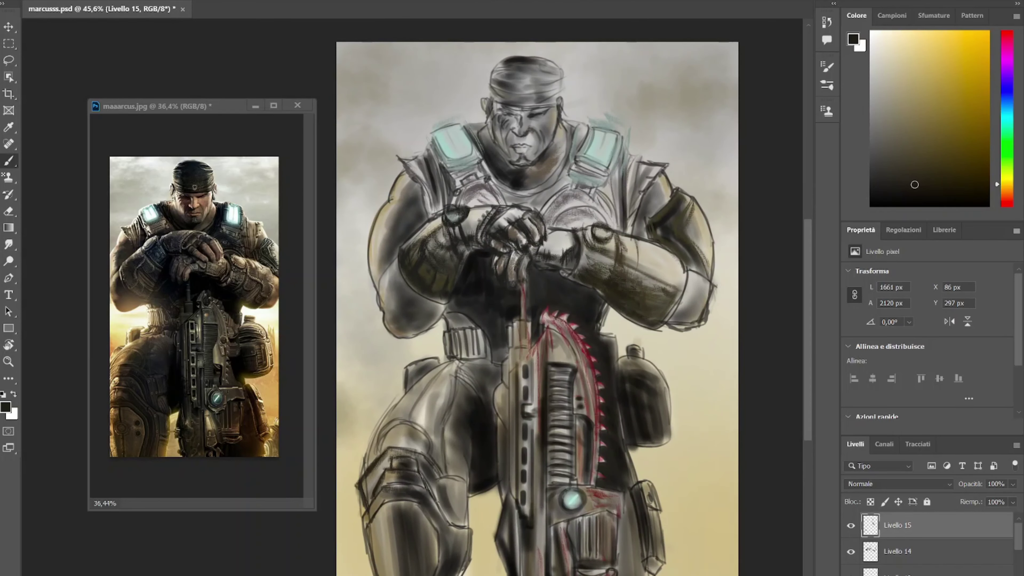
key(ctrl+z)
key(ctrl+z)
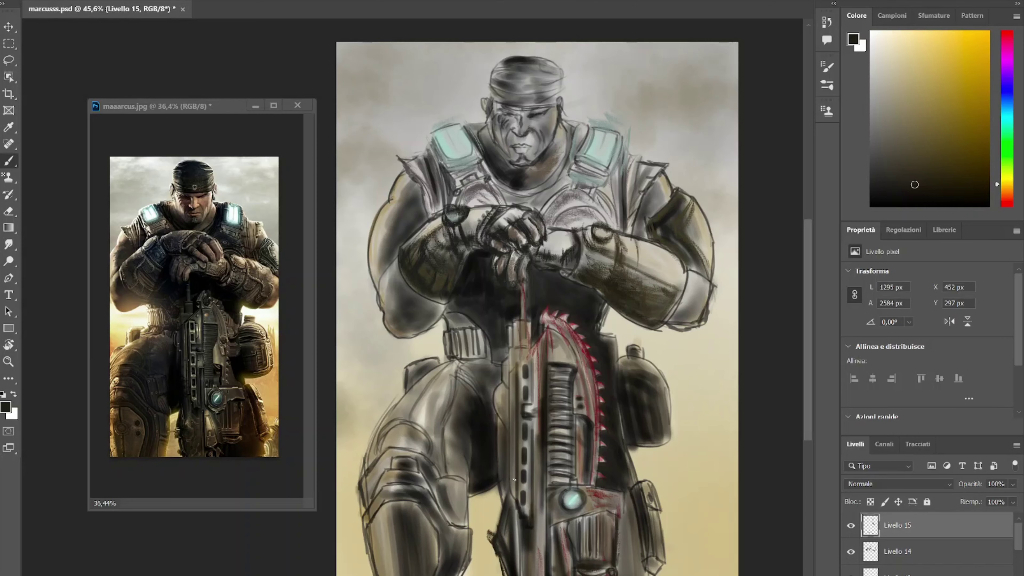
Add a new empty layer, Livello 16, for further painting.
scroll(504, 561, up, 5)
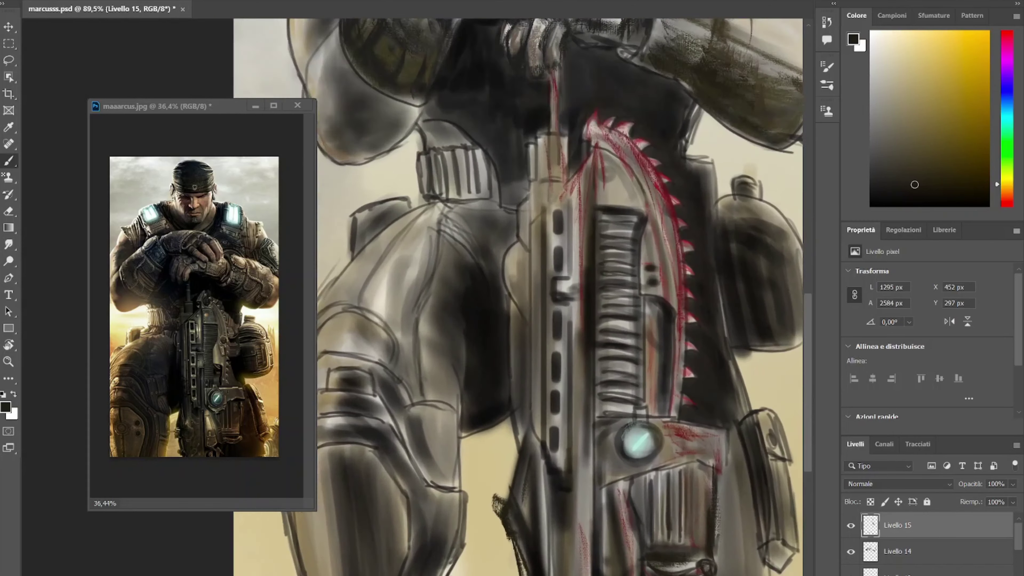
scroll(506, 264, down, 2)
scroll(475, 322, down, 1)
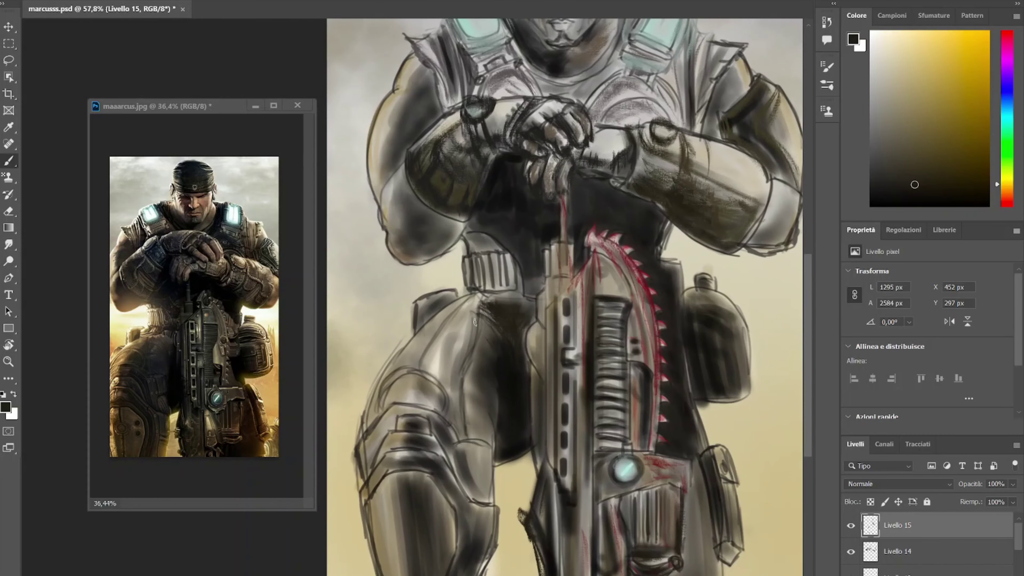
scroll(497, 402, down, 1)
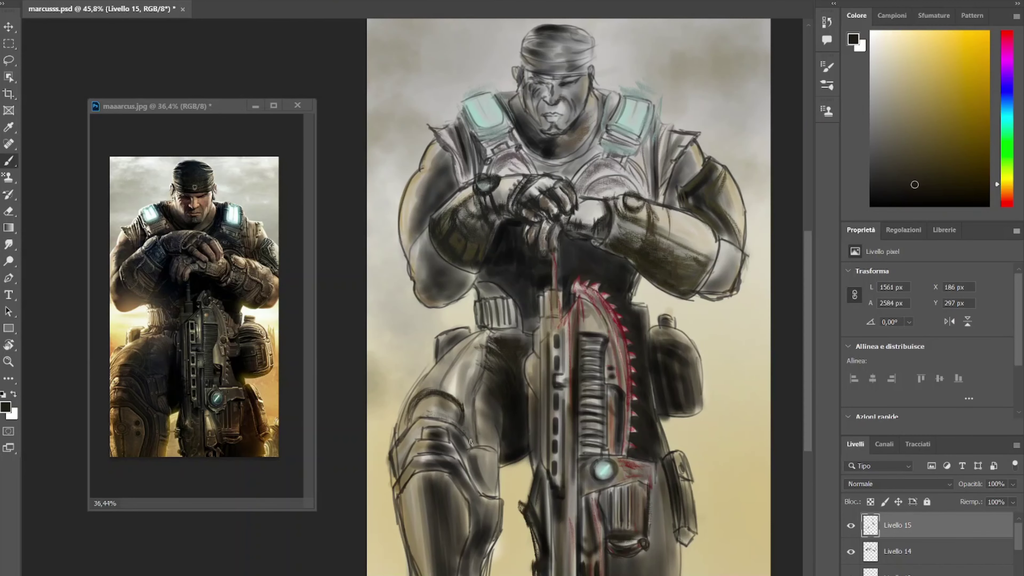
scroll(578, 276, up, 1)
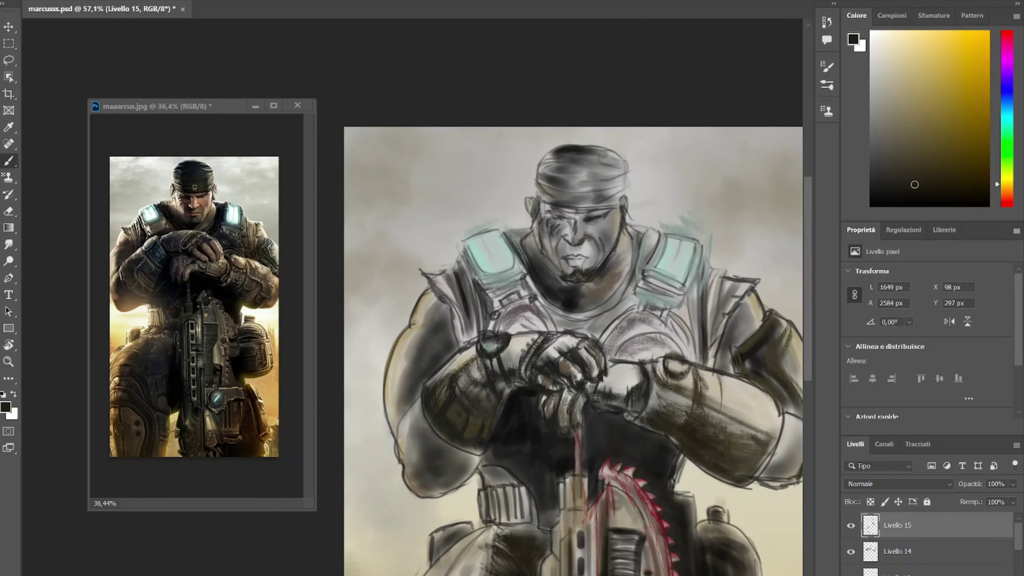
key(ctrl+shift+alt+n)
Select the Sampled Brush 33 8 preset and reset the painting colour to black.
click(827, 85)
click(733, 220)
click(733, 312)
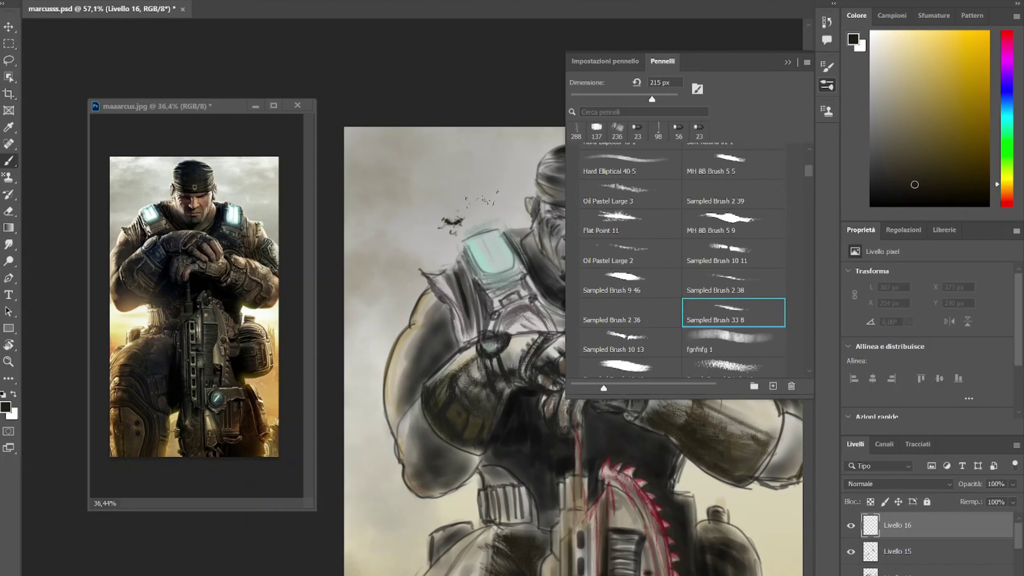
click(826, 85)
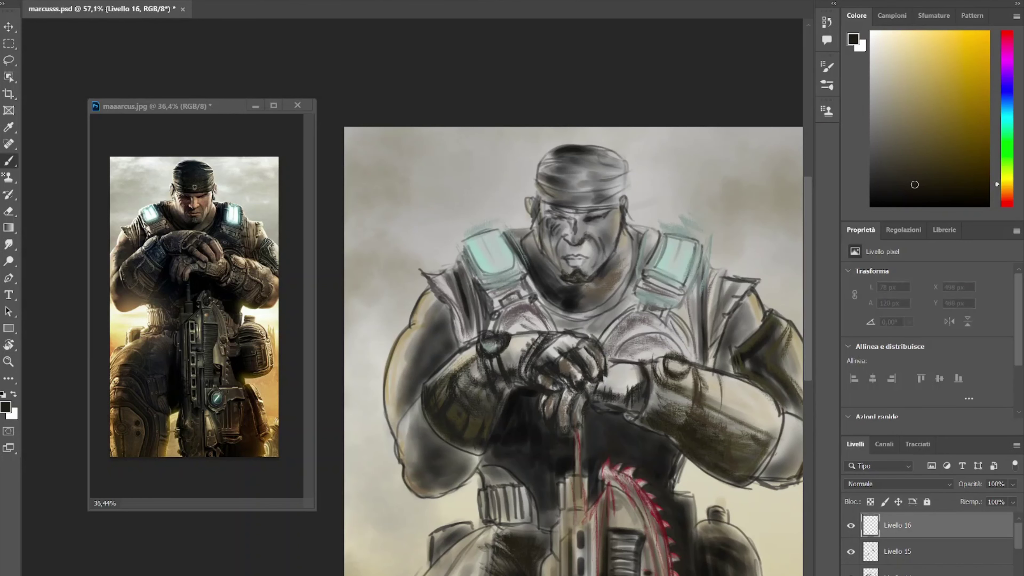
key(d)
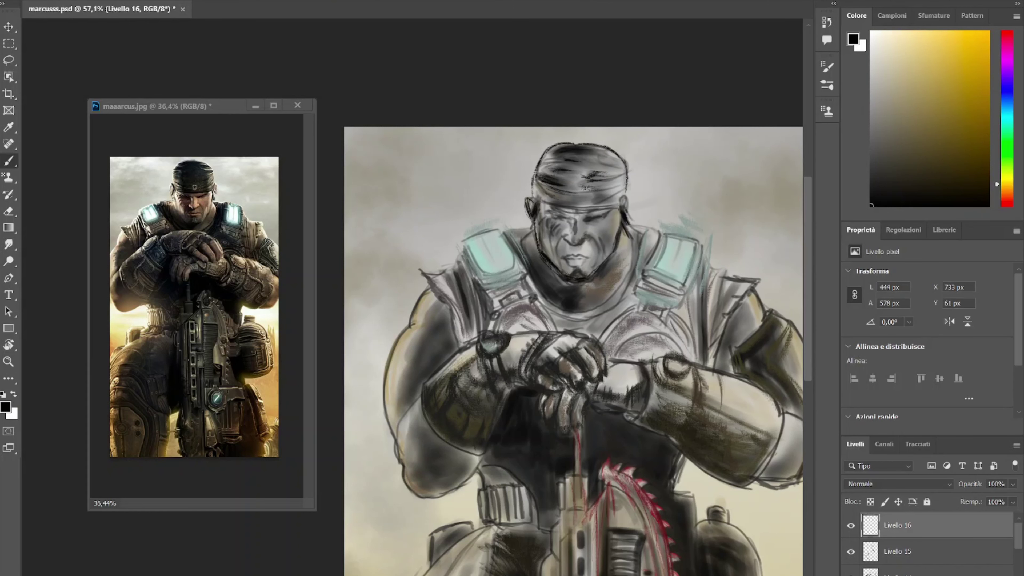
Return to the painting document and zoom out to check the whole figure.
scroll(802, 162, up, 2)
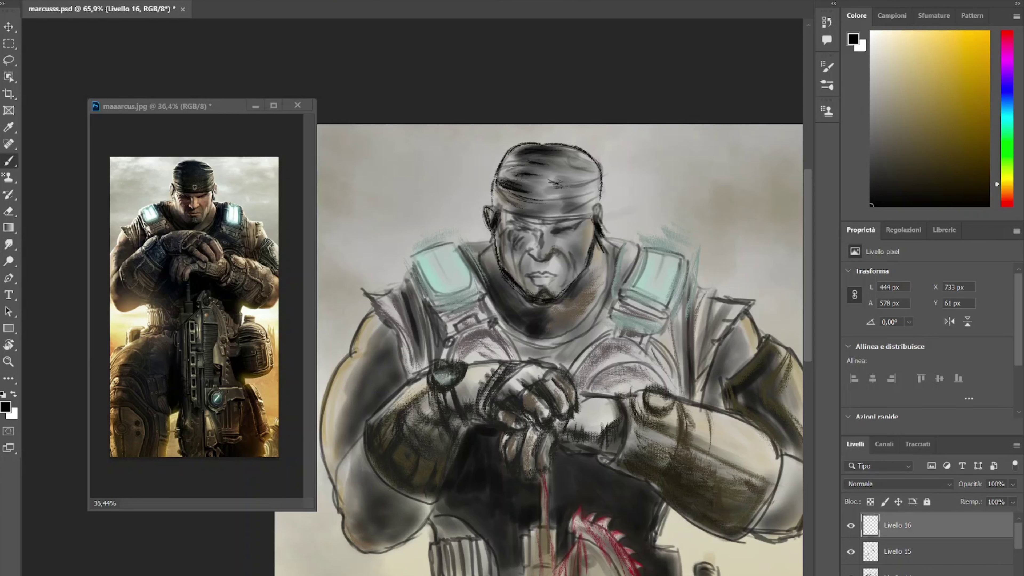
scroll(560, 347, up, 3)
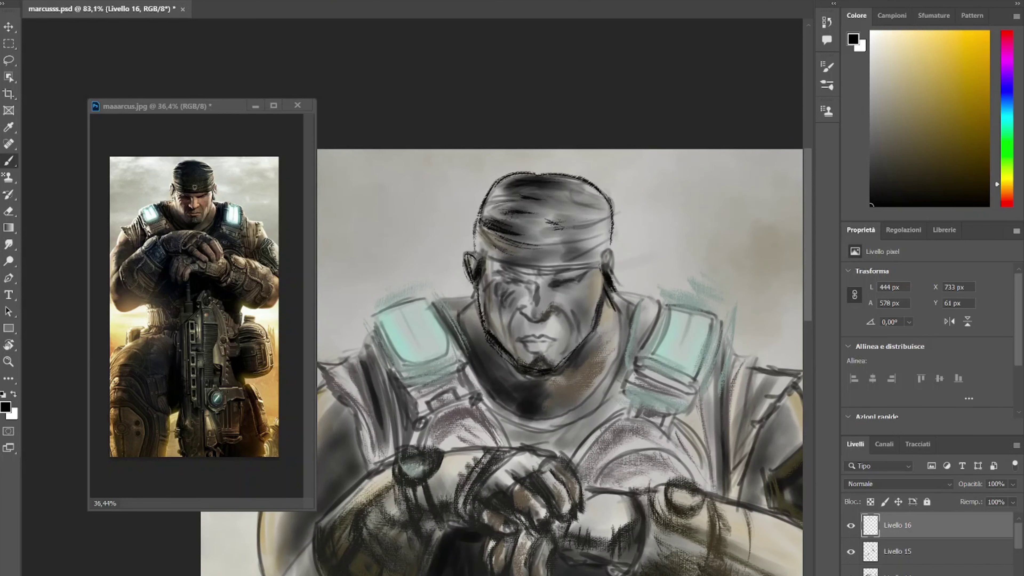
key(F5)
scroll(196, 307, up, 10)
click(579, 276)
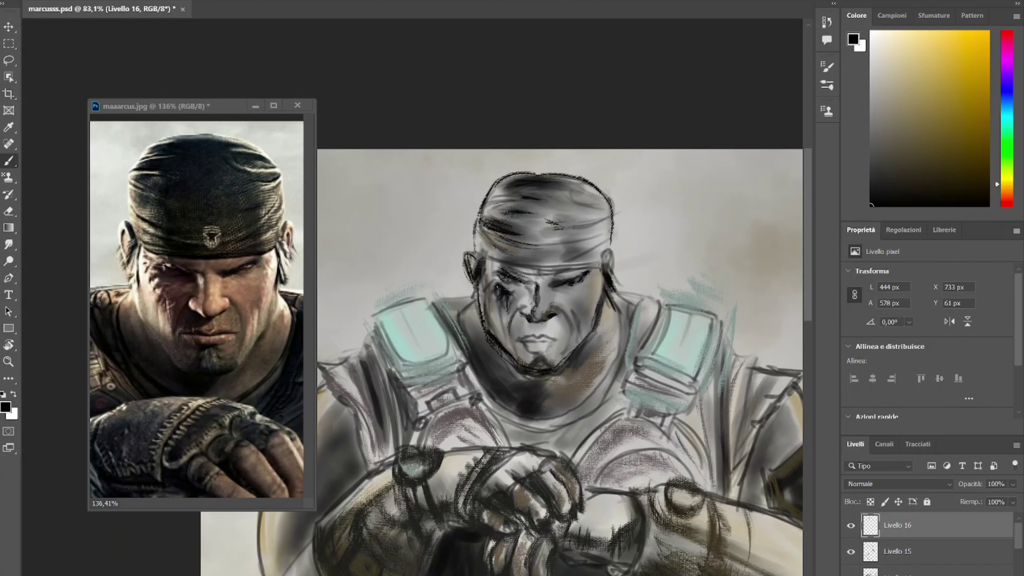
scroll(497, 287, up, 1)
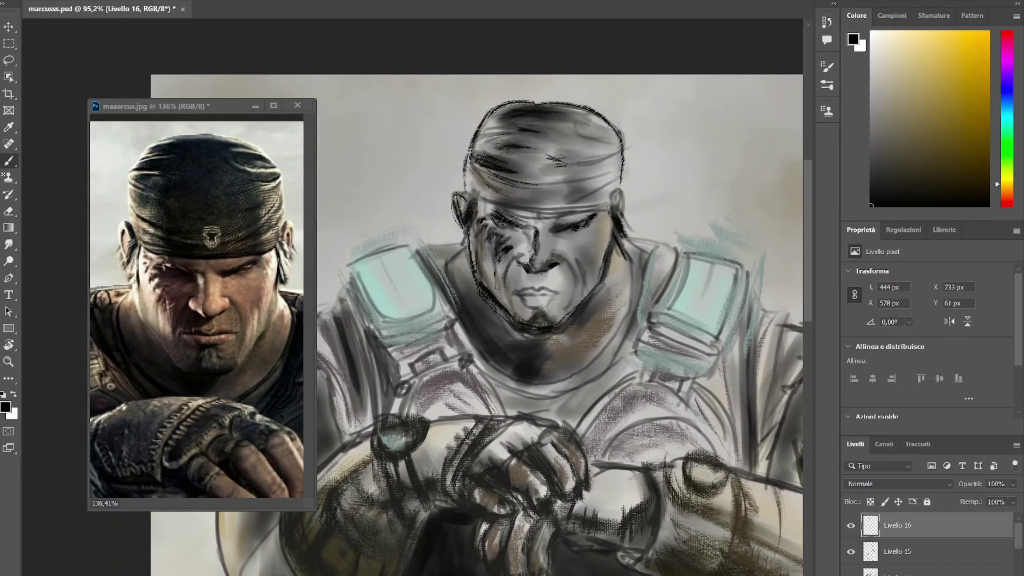
scroll(458, 153, down, 1)
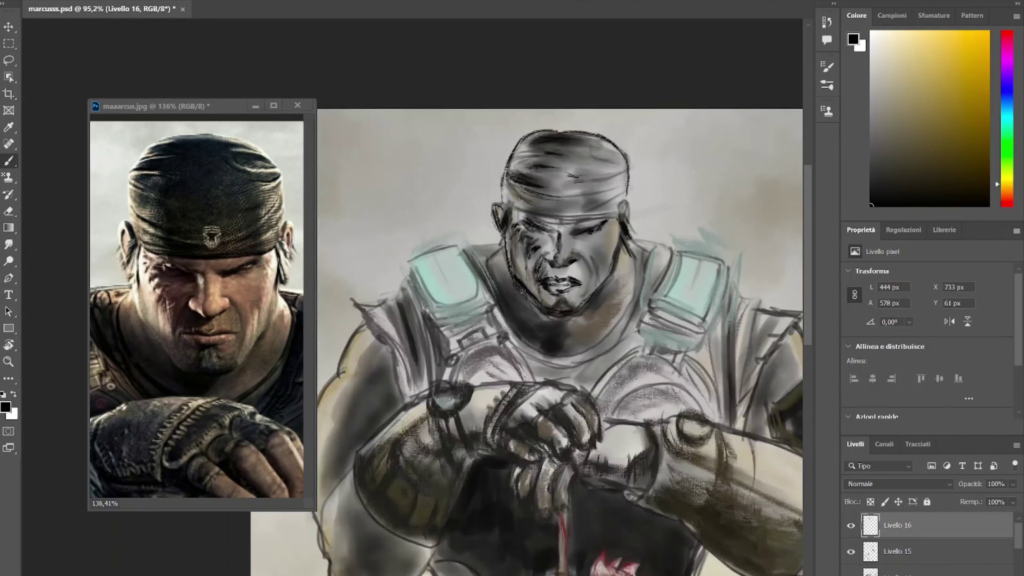
scroll(458, 153, down, 1)
scroll(458, 152, down, 1)
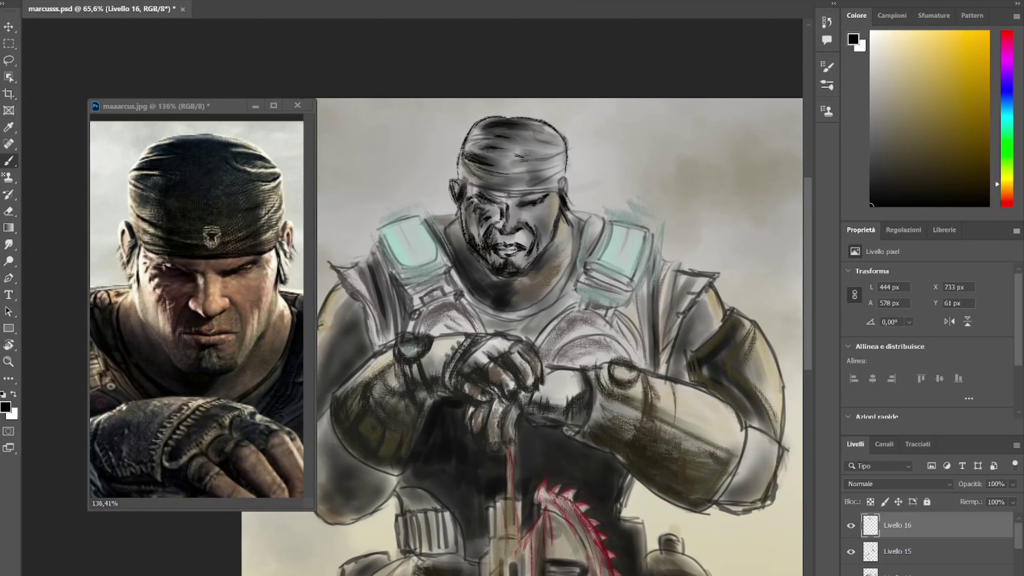
scroll(561, 334, up, 1)
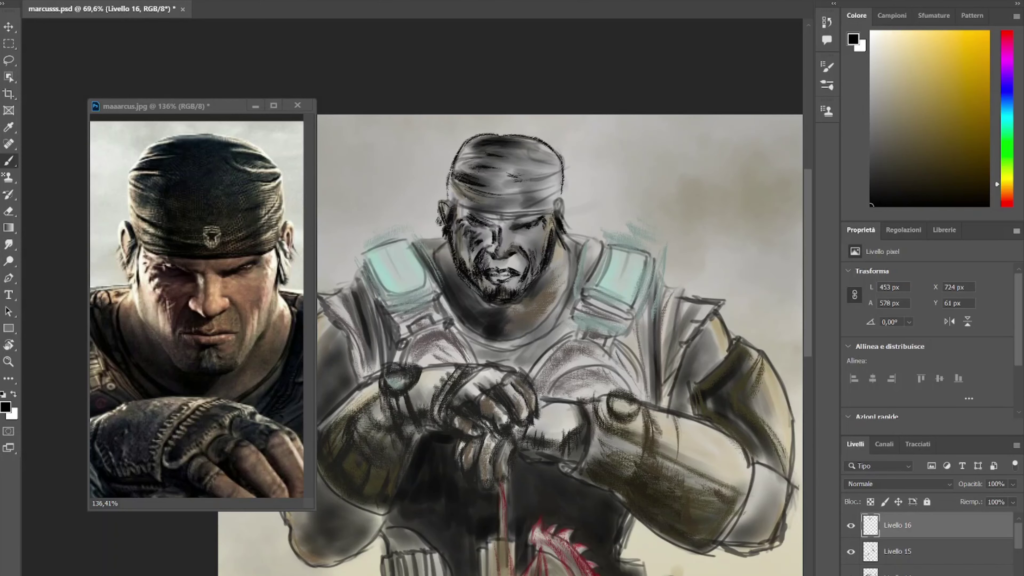
scroll(553, 334, down, 1)
scroll(552, 335, down, 1)
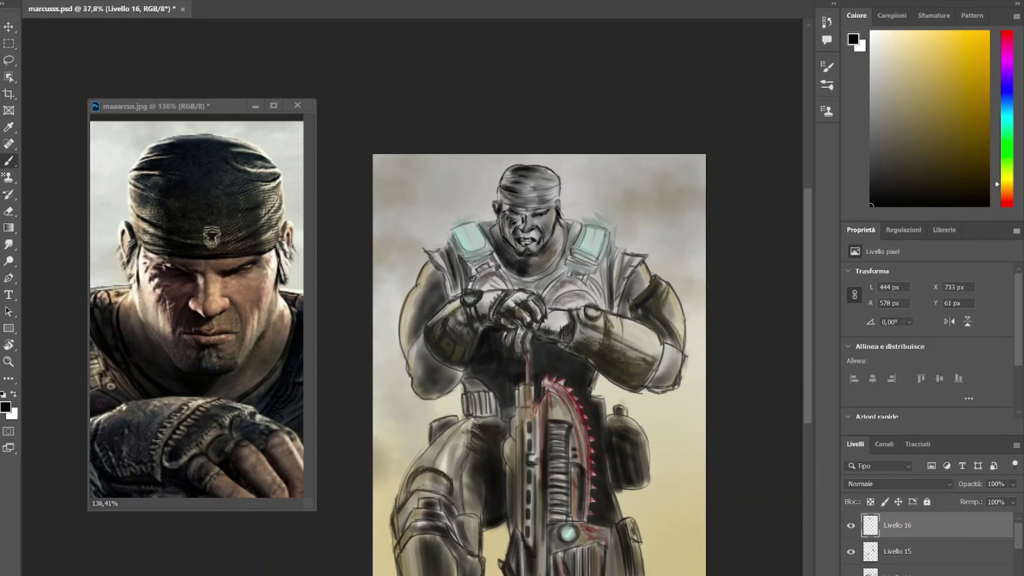
scroll(552, 334, up, 1)
scroll(569, 280, down, 1)
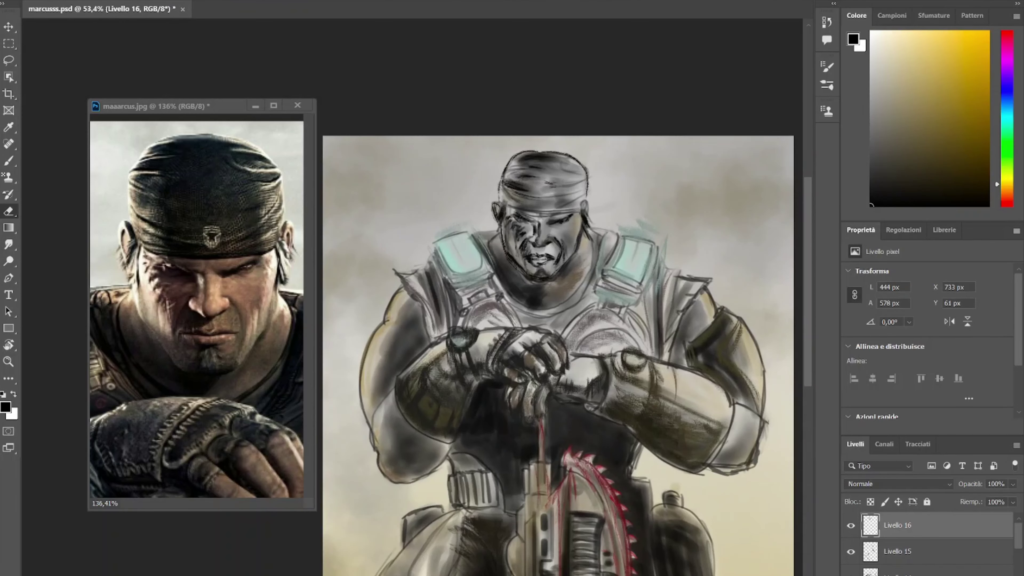
scroll(569, 279, up, 1)
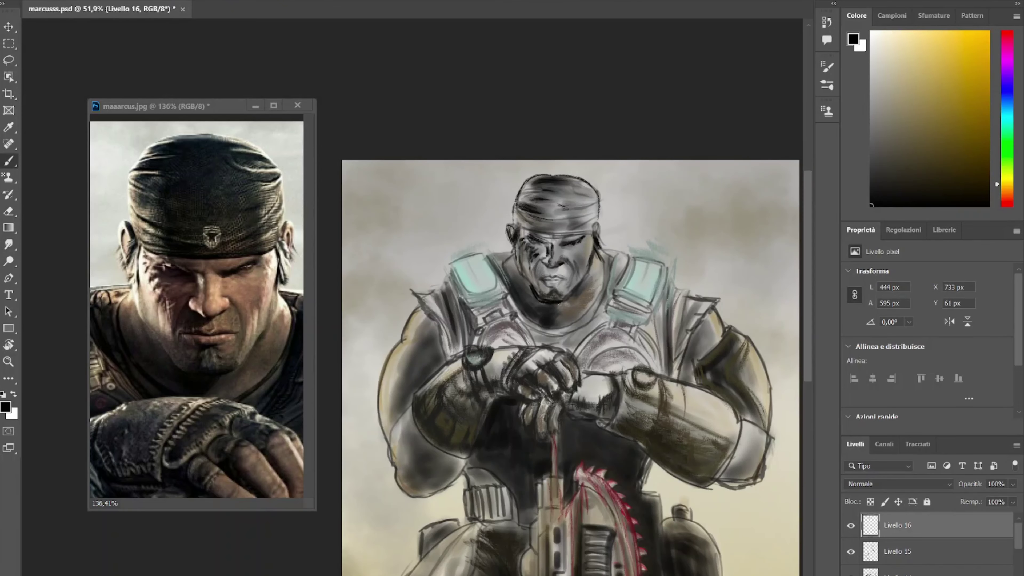
scroll(561, 250, down, 2)
scroll(560, 250, up, 5)
Step to a different brush preset and paint dark shading across the head bandana.
key(F5)
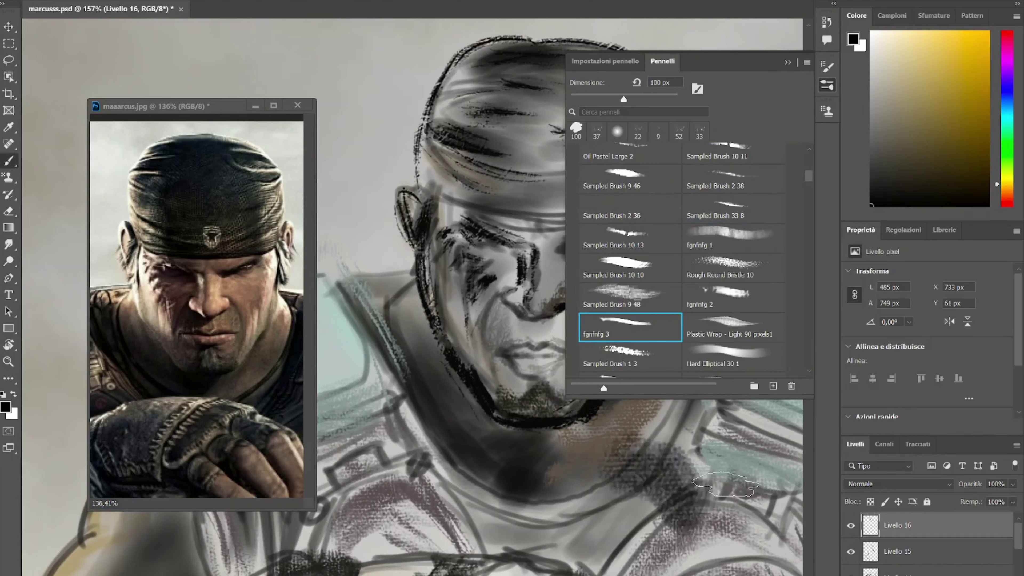
key(period)
key(period)
key(period)
key(period)
key(period)
key(period)
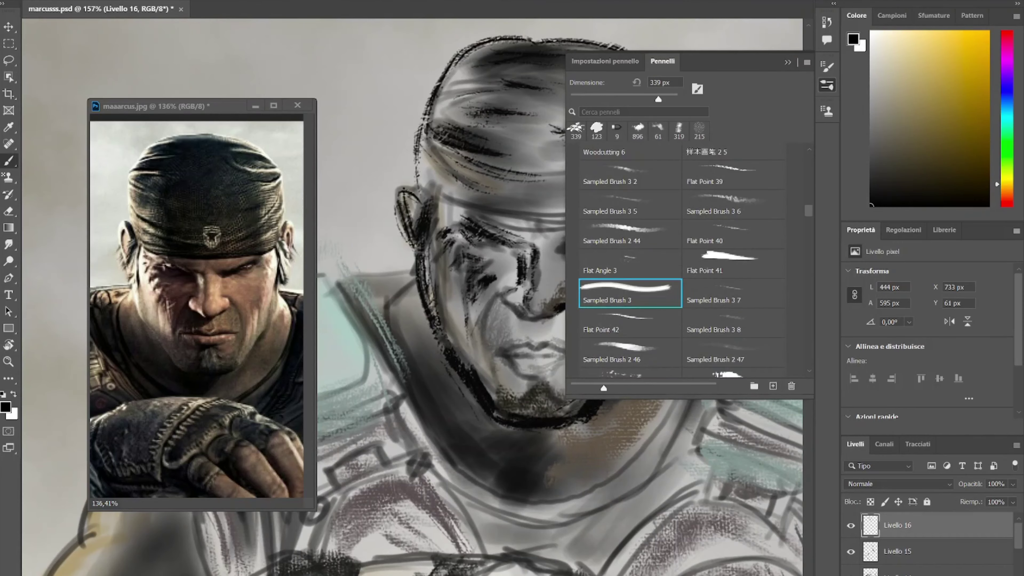
key(period)
key(period)
key(period)
key(F5)
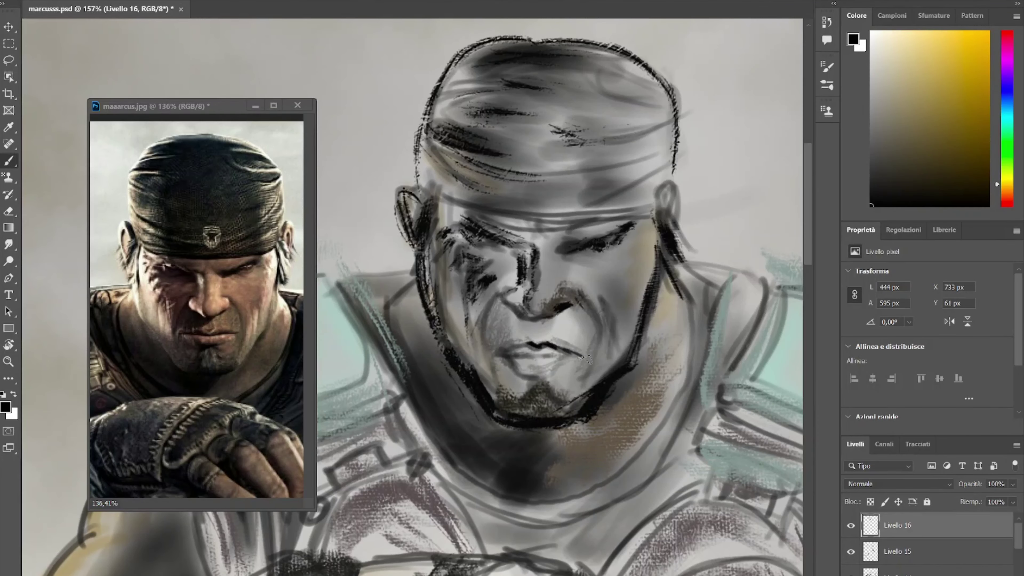
scroll(531, 373, down, 3)
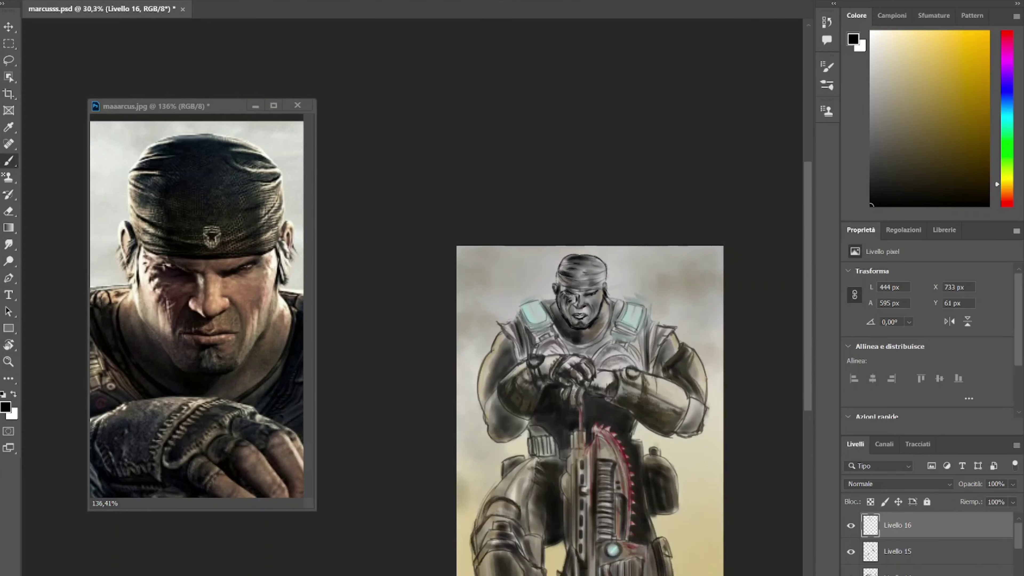
scroll(524, 388, up, 2)
scroll(475, 362, down, 3)
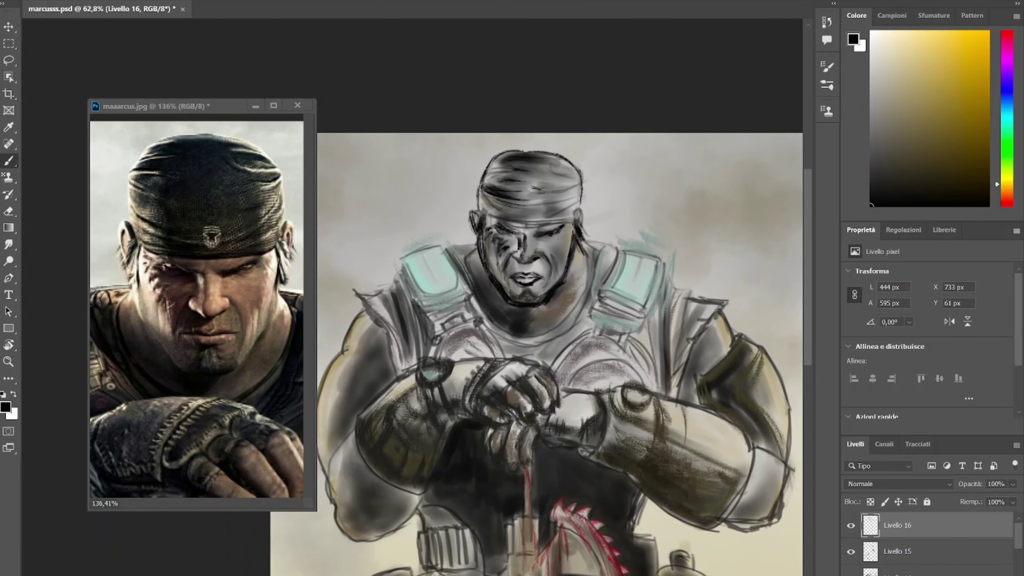
drag(531, 190, 562, 163)
Zoom in and out over the gun and torso to inspect the shading.
scroll(506, 153, down, 3)
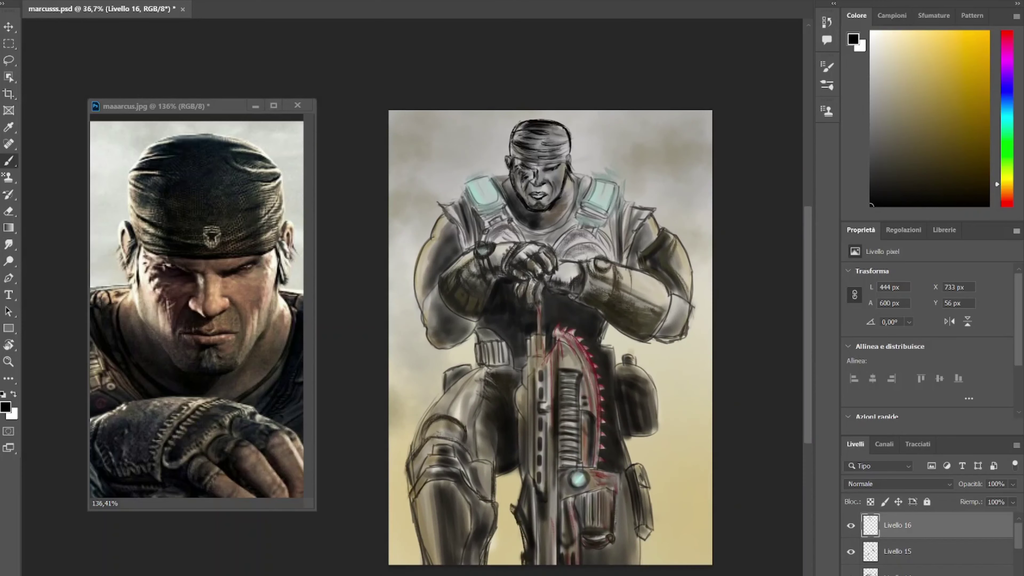
scroll(506, 153, up, 2)
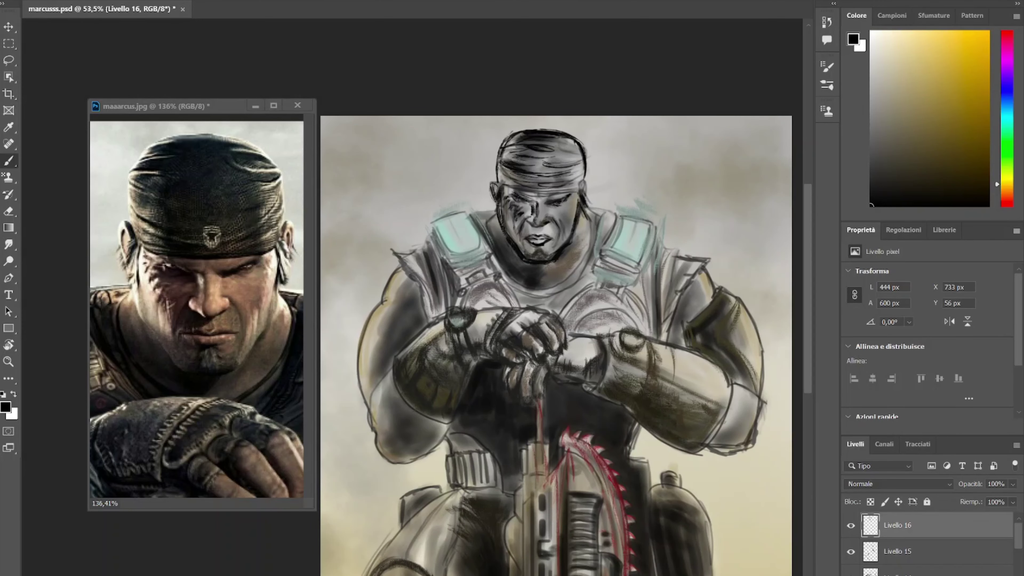
scroll(603, 220, down, 2)
scroll(539, 207, down, 2)
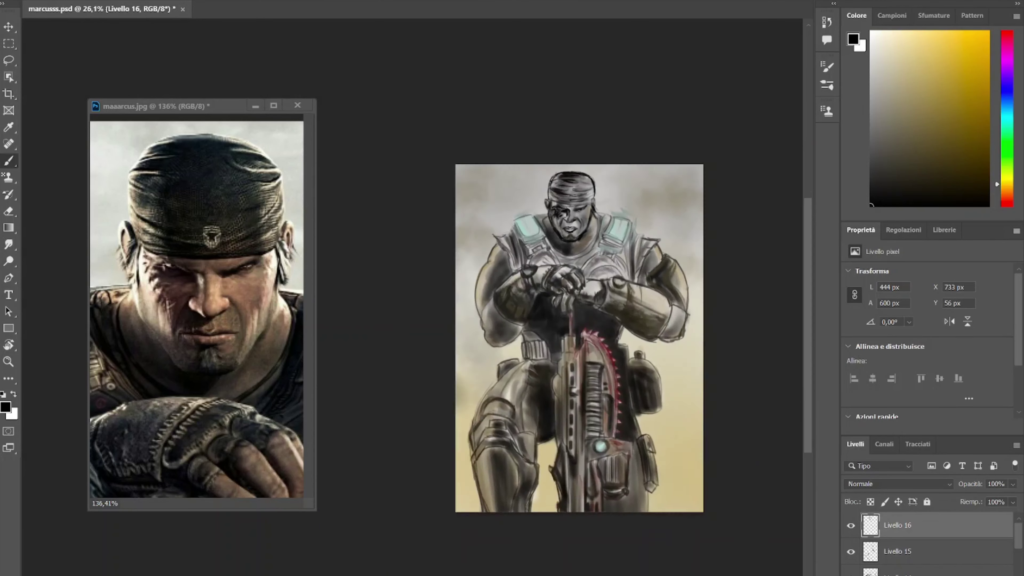
scroll(524, 193, up, 2)
scroll(517, 186, down, 2)
scroll(493, 174, up, 2)
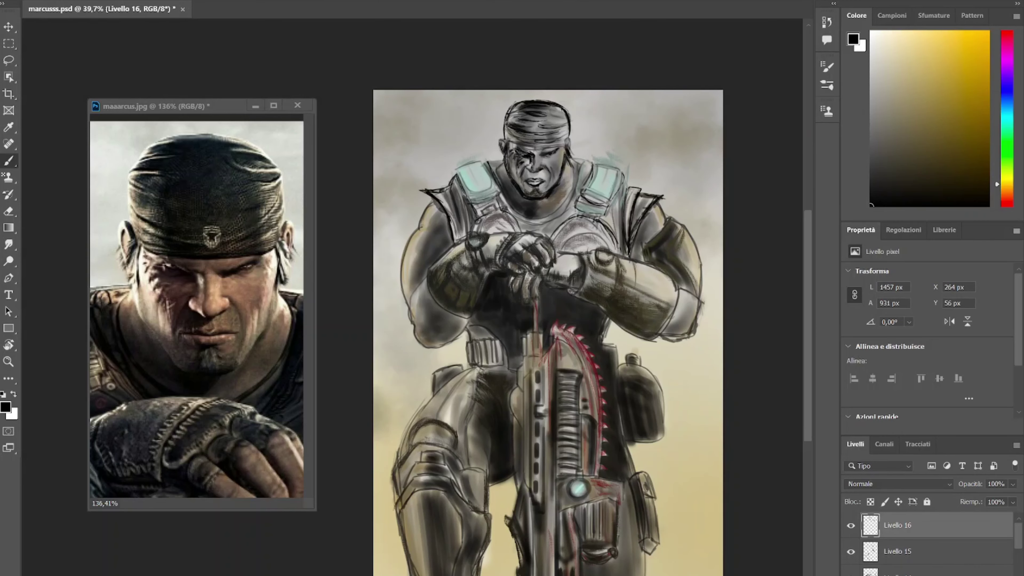
scroll(548, 323, down, 1)
scroll(638, 258, down, 6)
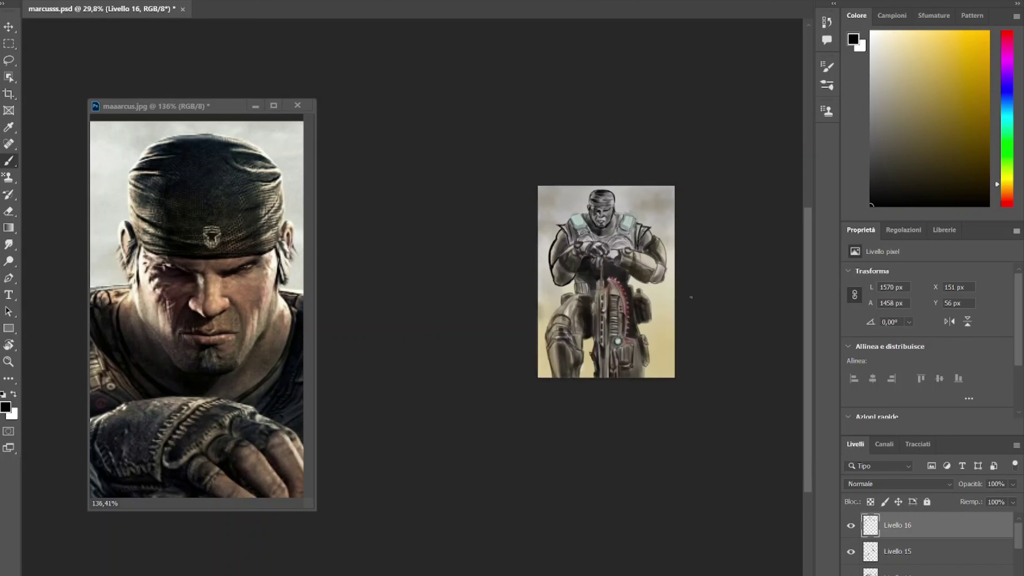
scroll(653, 238, up, 4)
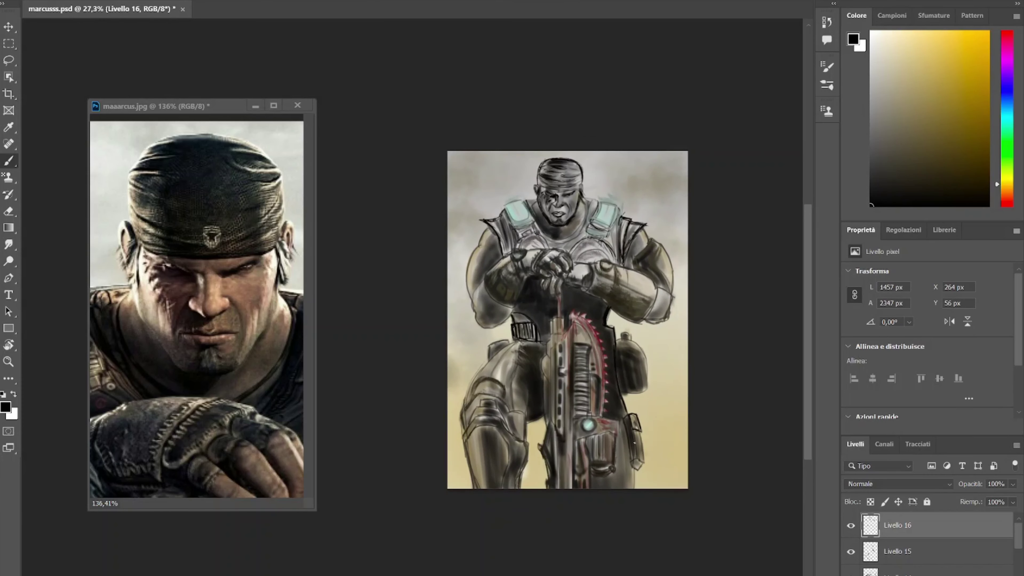
scroll(601, 395, up, 4)
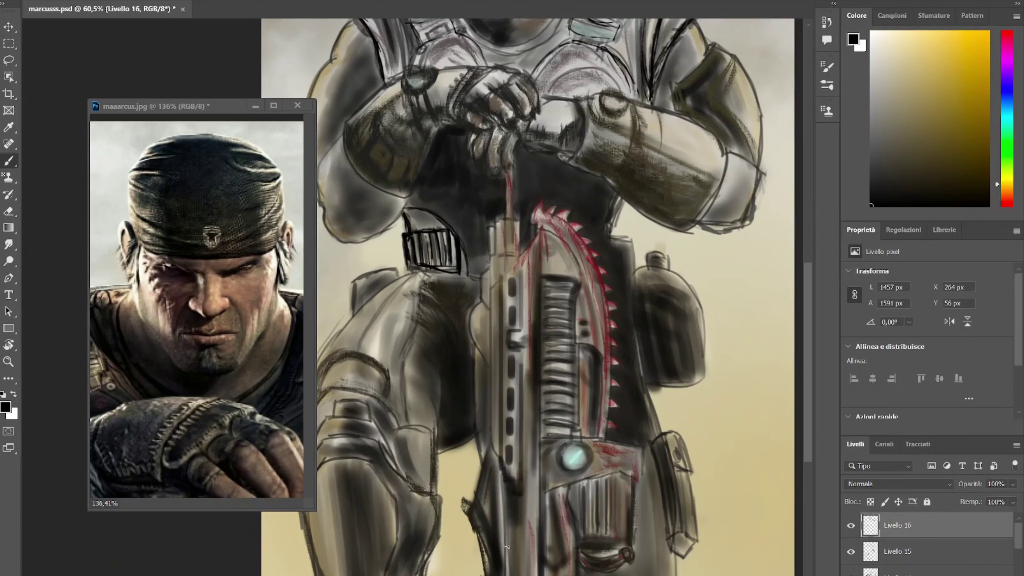
Create Livello 17 and paint dark vertical strokes down the gun.
key(ctrl+shift+alt+n)
drag(505, 575, 505, 497)
scroll(546, 317, down, 2)
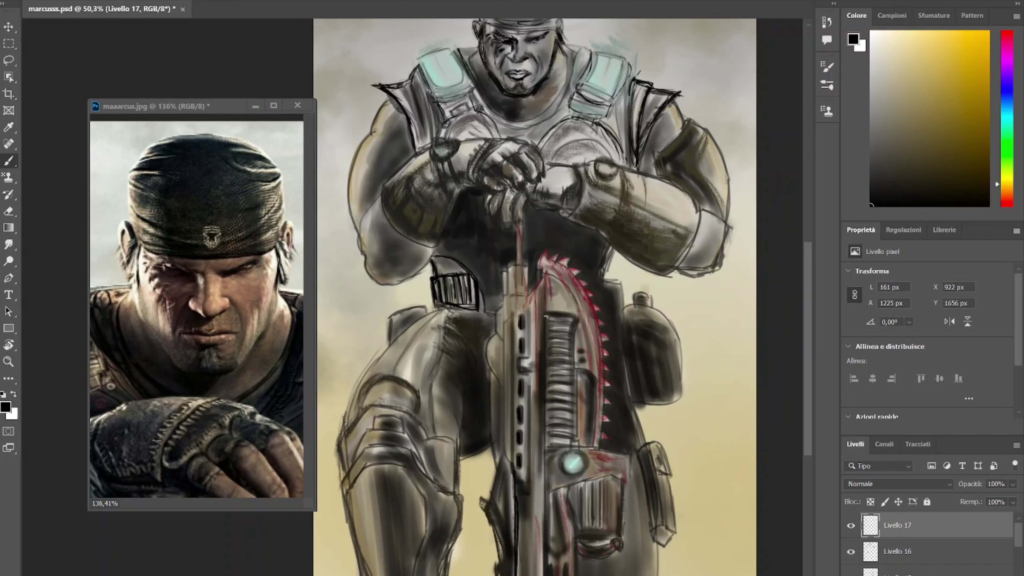
drag(571, 320, 570, 440)
scroll(591, 261, down, 5)
scroll(658, 347, up, 2)
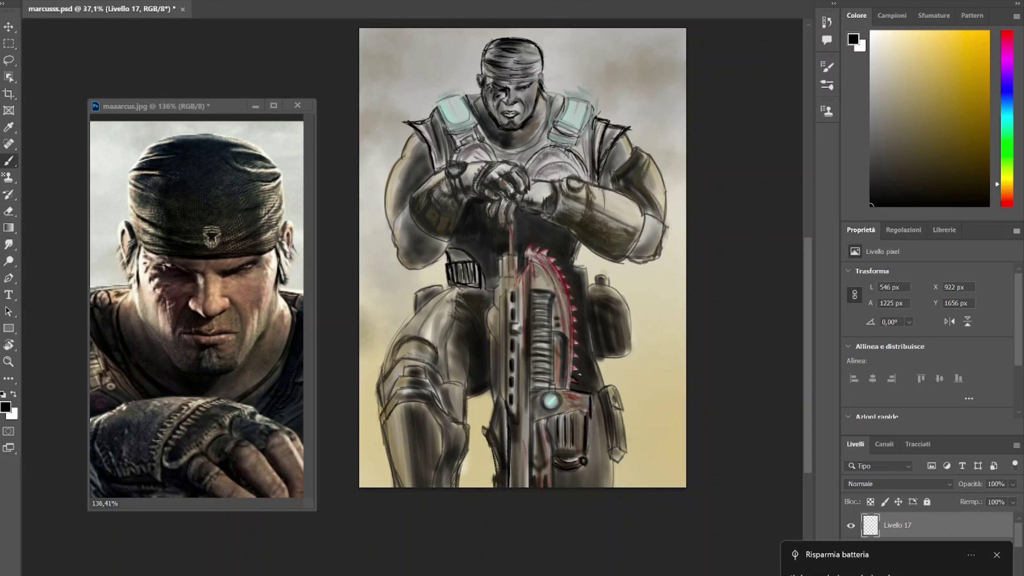
scroll(478, 214, up, 2)
scroll(649, 294, down, 2)
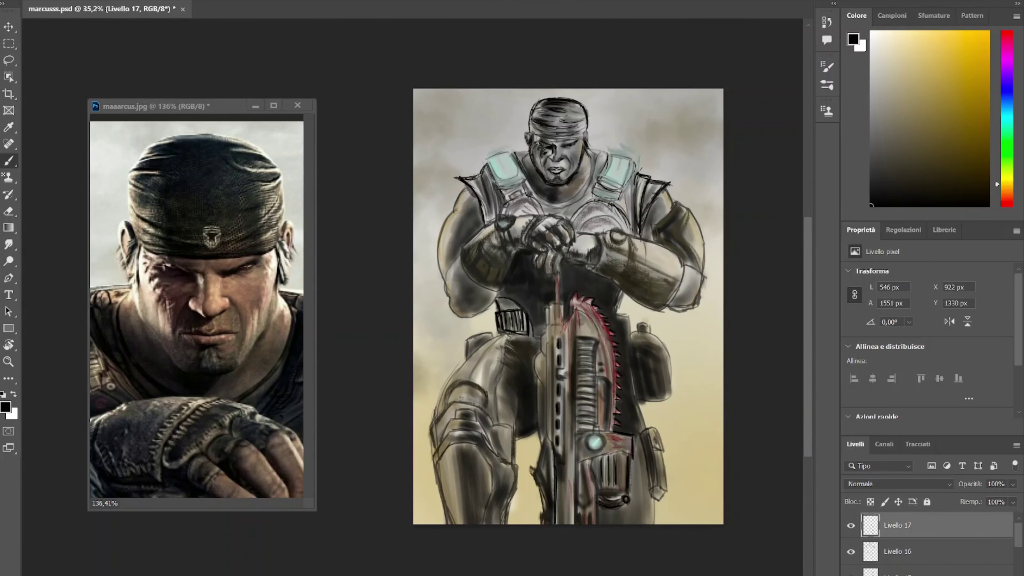
Toggle Livello 17 off and on to compare, then bring the maaarcus.jpg reference forward.
click(851, 525)
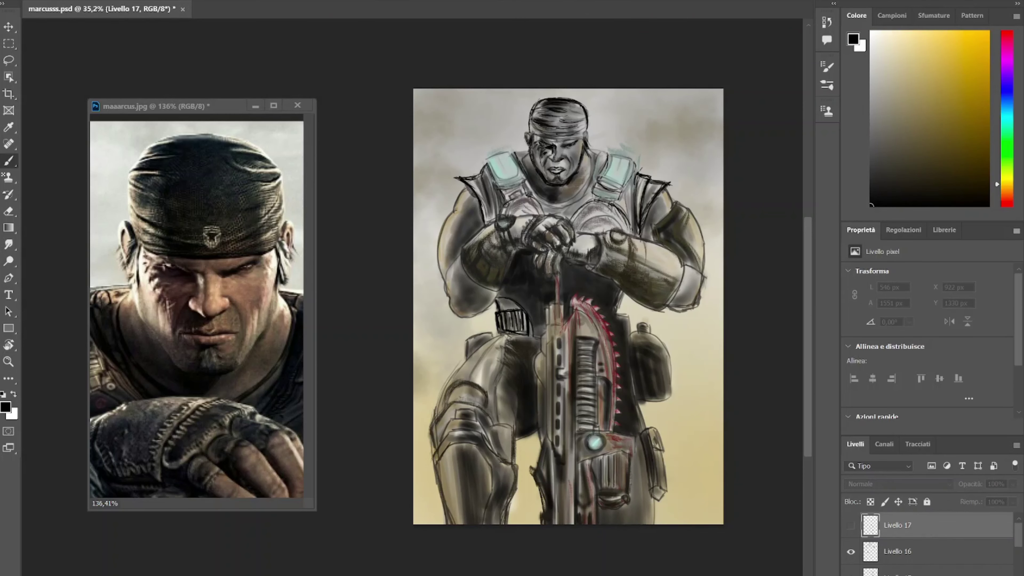
click(851, 525)
scroll(569, 306, up, 1)
key(e)
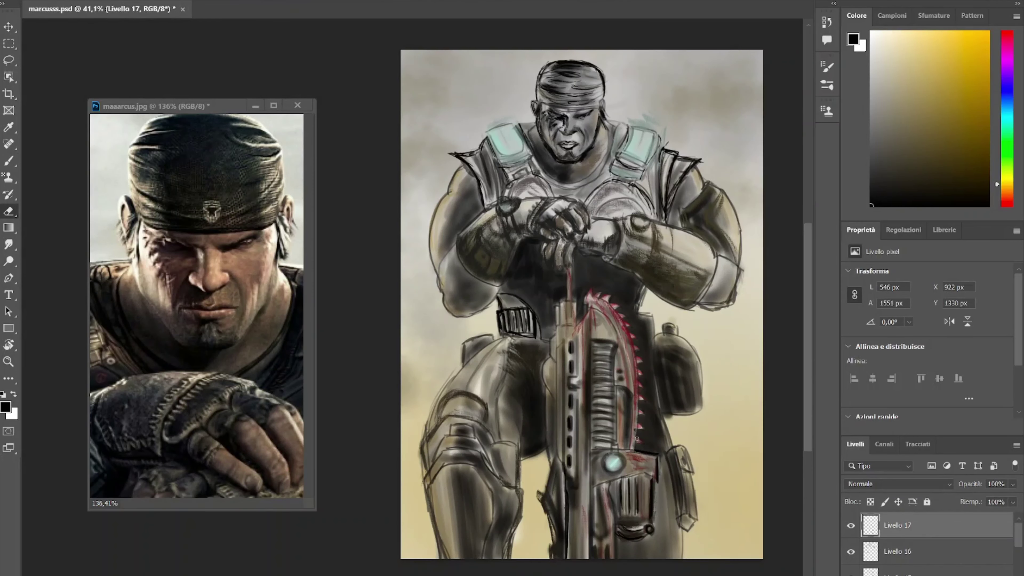
scroll(509, 557, down, 1)
click(193, 307)
scroll(193, 307, down, 5)
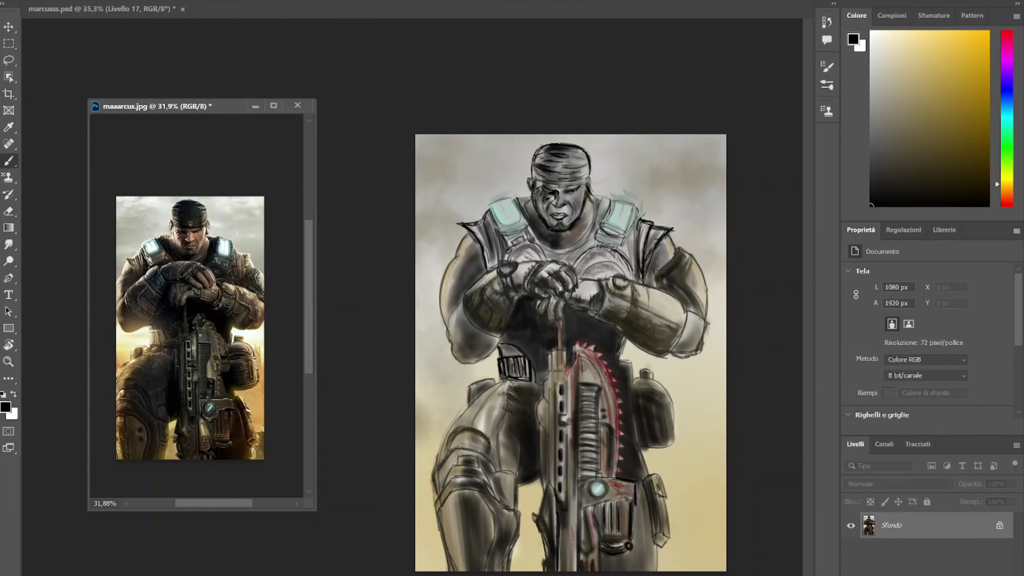
Sample a tan colour from the reference photo for the arm rim light.
alt+click(451, 408)
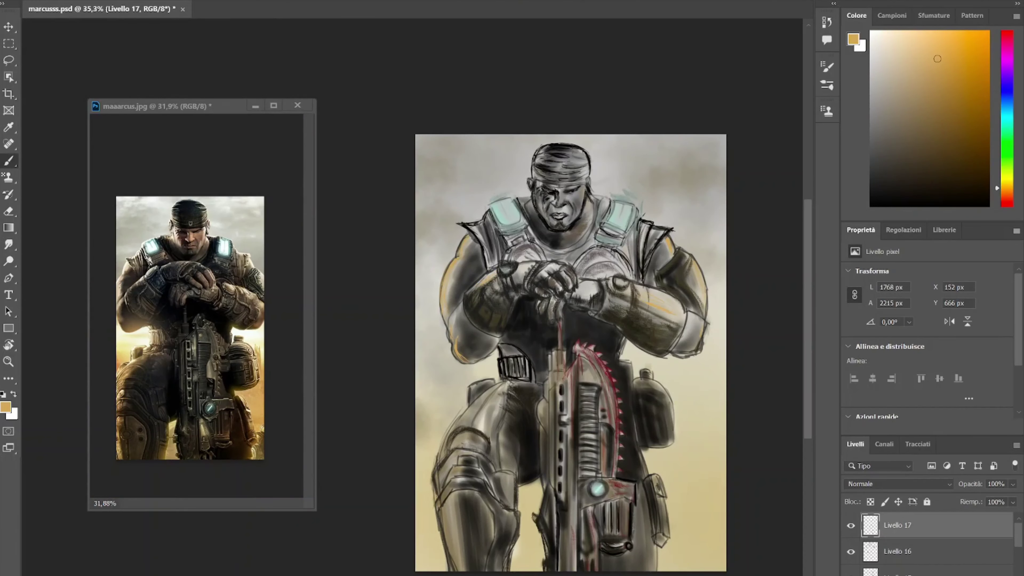
scroll(565, 323, down, 1)
scroll(565, 323, up, 1)
key(e)
scroll(564, 323, up, 1)
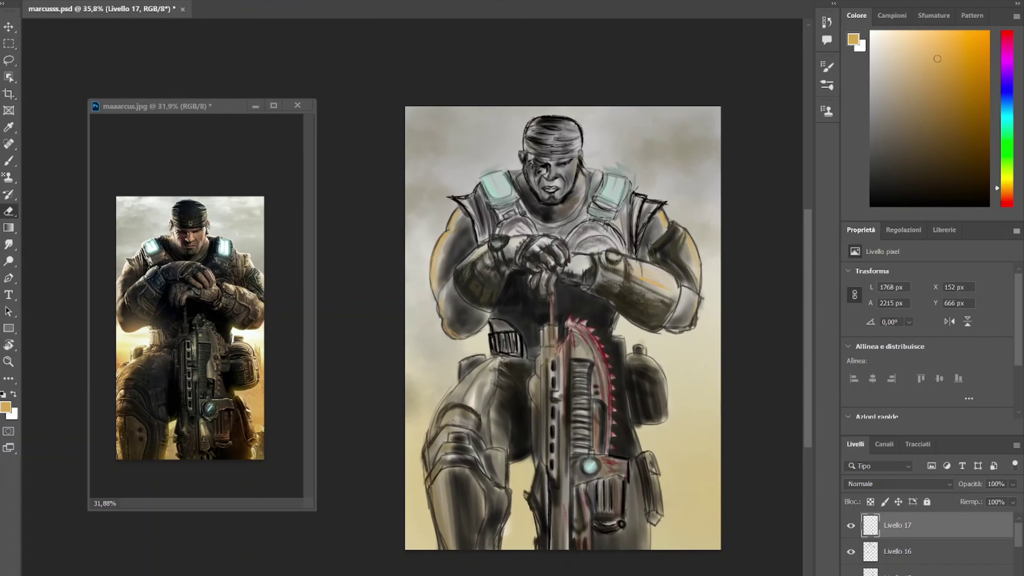
scroll(615, 228, up, 1)
key(b)
Pick a teal colour for the shoulder lights and adjust the brush settings.
alt+click(641, 168)
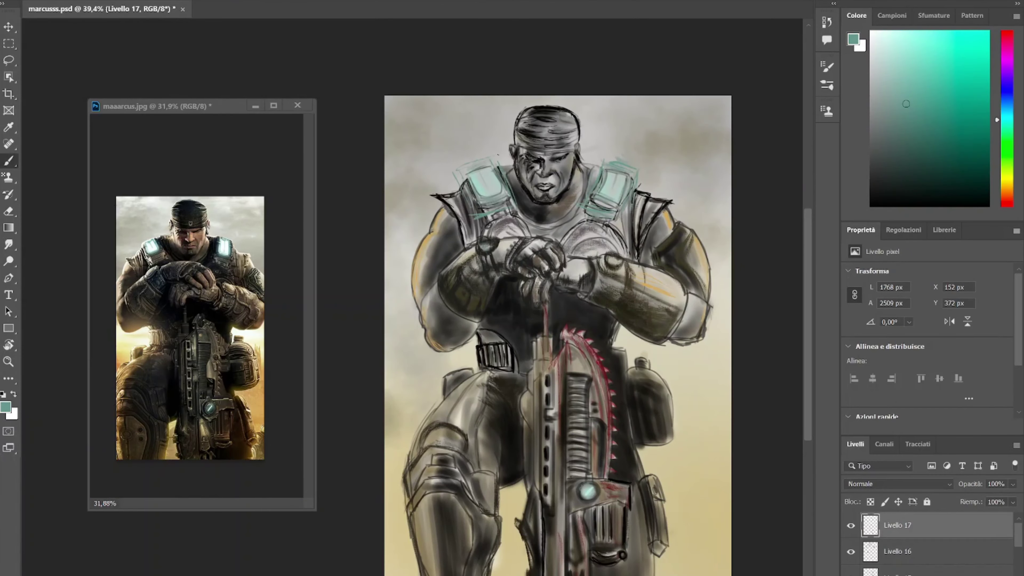
scroll(558, 335, down, 1)
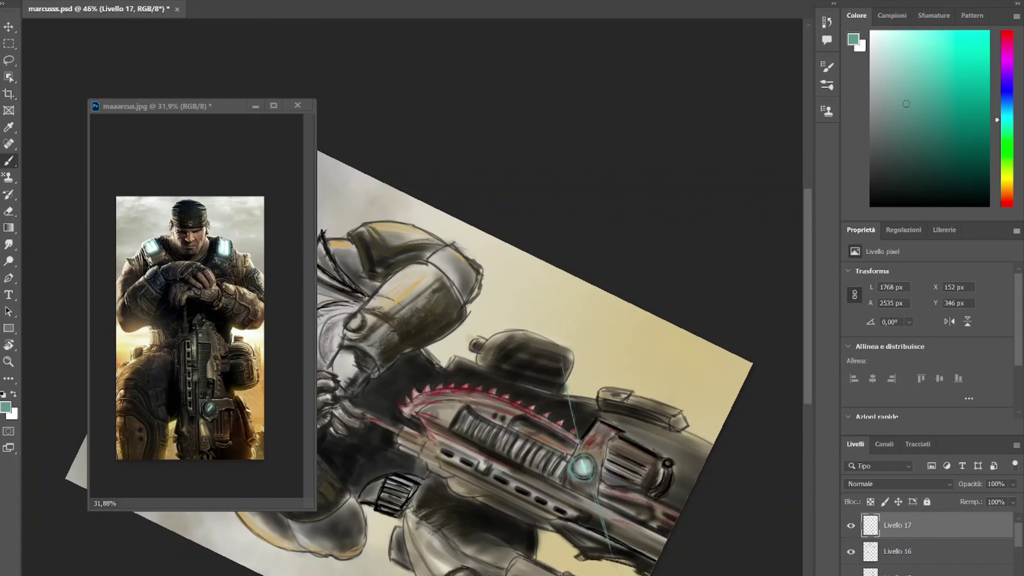
scroll(575, 482, up, 2)
key(e)
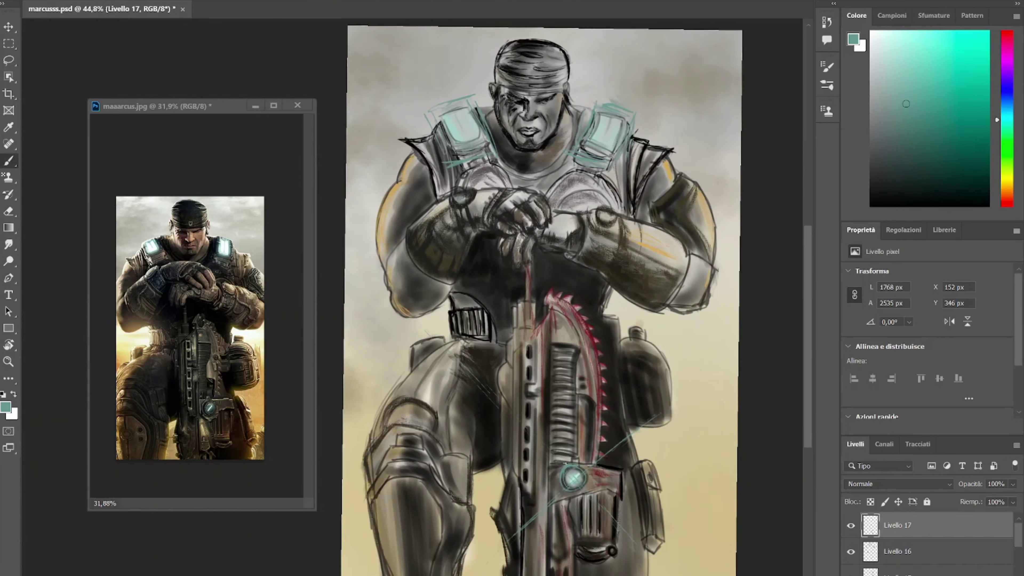
scroll(564, 464, down, 1)
right_click(564, 50)
key(F5)
key(Escape)
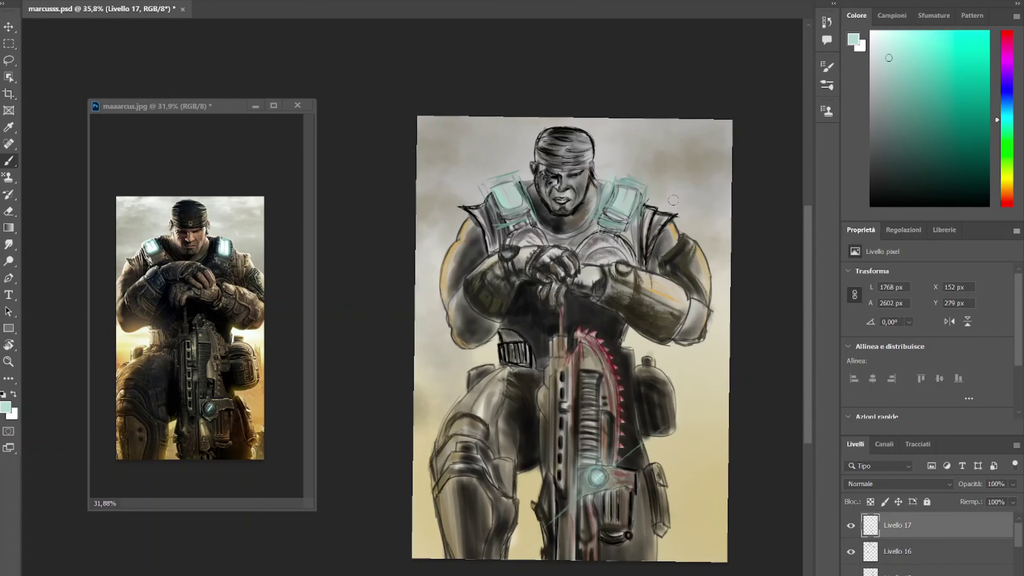
scroll(673, 199, up, 1)
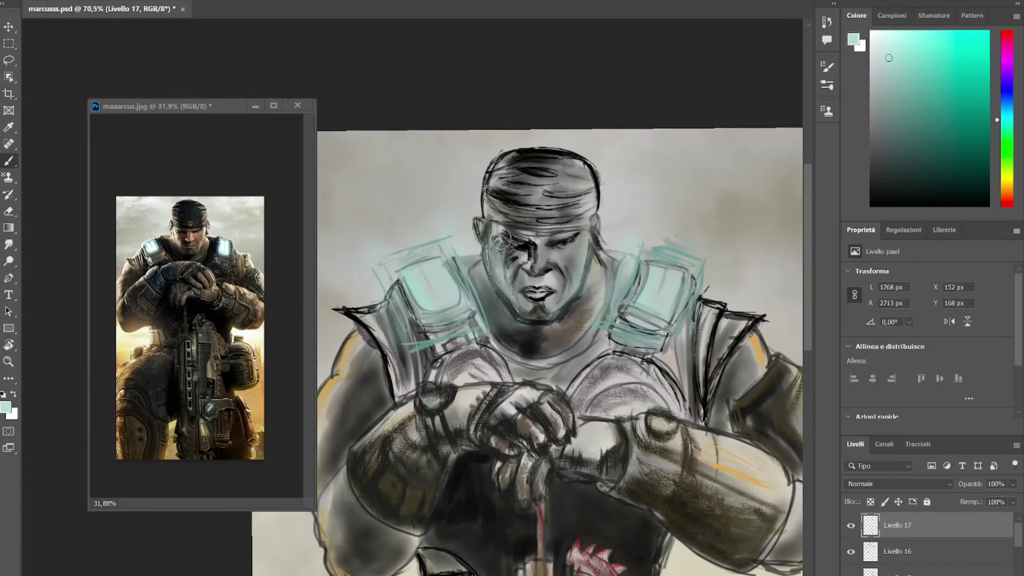
scroll(534, 214, down, 1)
Sample a warm tan, then choose a dark red-brown for the chainsaw.
alt+click(473, 292)
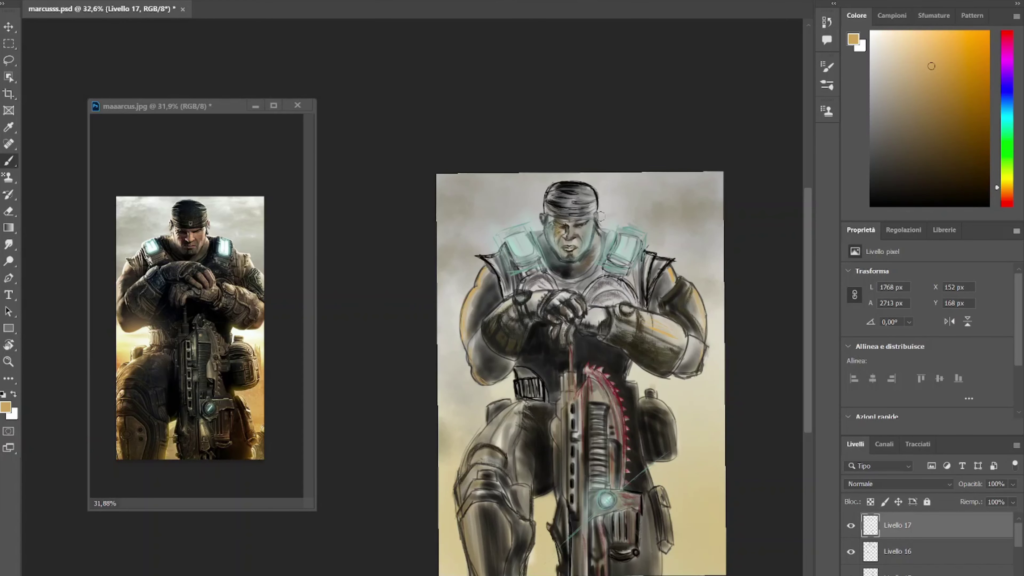
scroll(601, 216, up, 2)
alt+click(526, 215)
scroll(686, 307, down, 1)
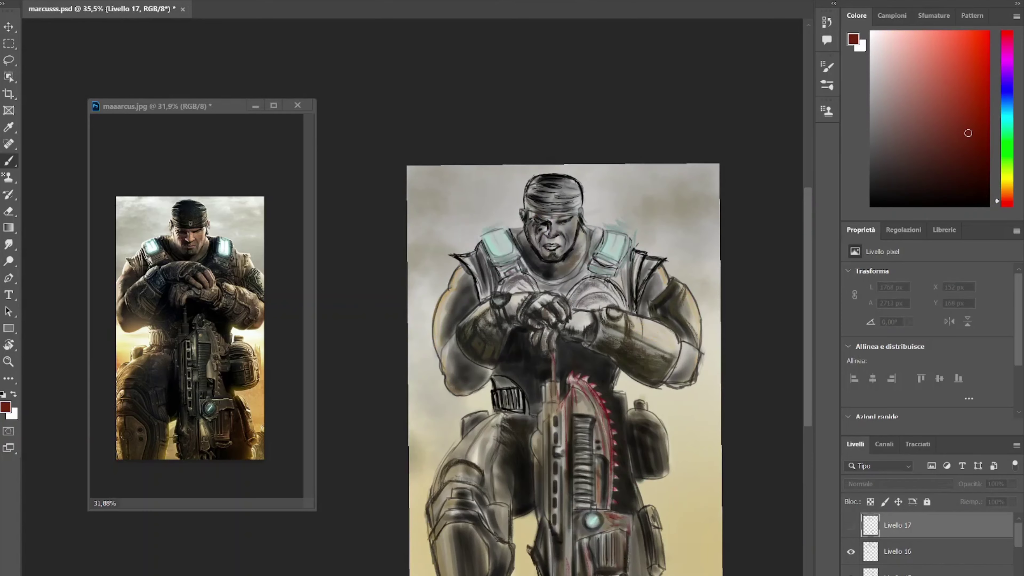
scroll(722, 329, down, 2)
scroll(686, 480, up, 1)
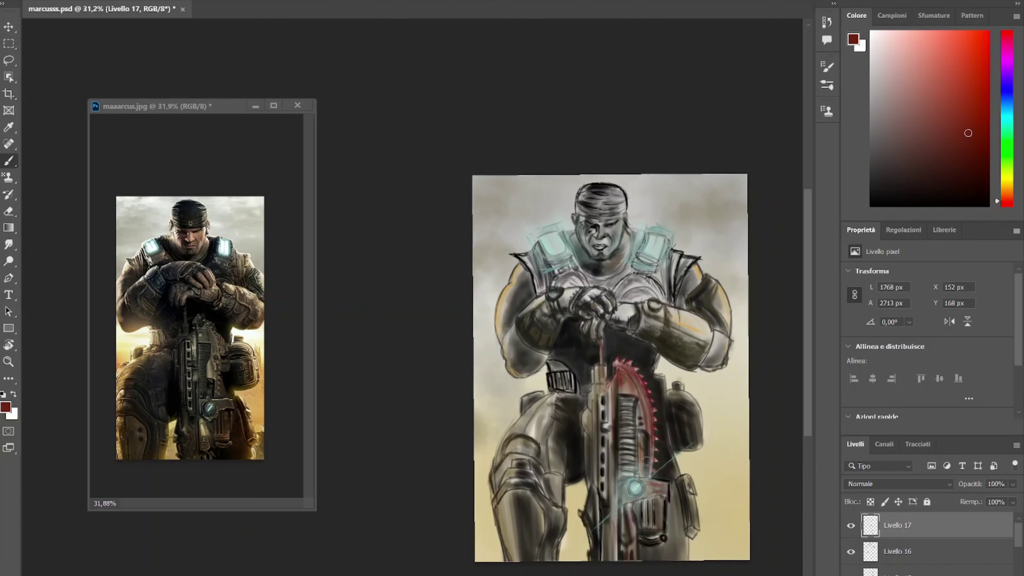
scroll(686, 480, up, 2)
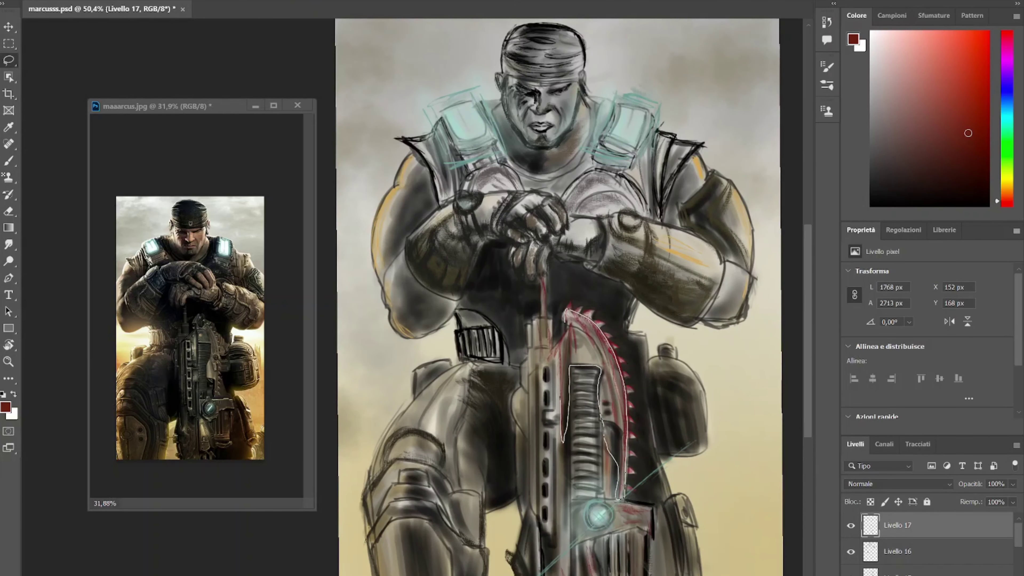
Fill the chainsaw blade with red and erase the stray red mark beside the gun.
key(b)
mouse_move(563, 440)
mouse_down()
mouse_move(565, 315)
mouse_move(593, 321)
mouse_up()
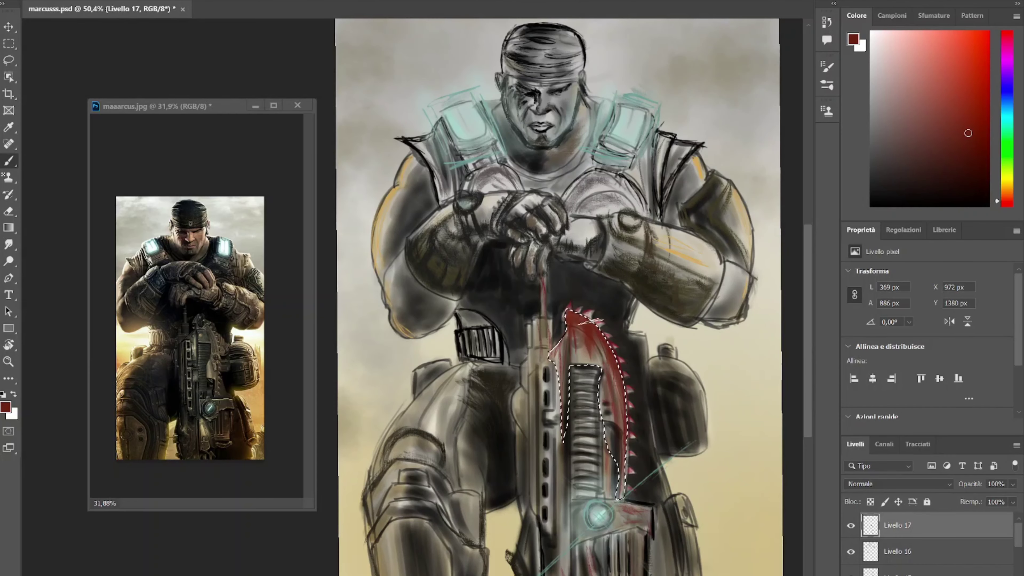
key(l)
scroll(720, 341, down, 2)
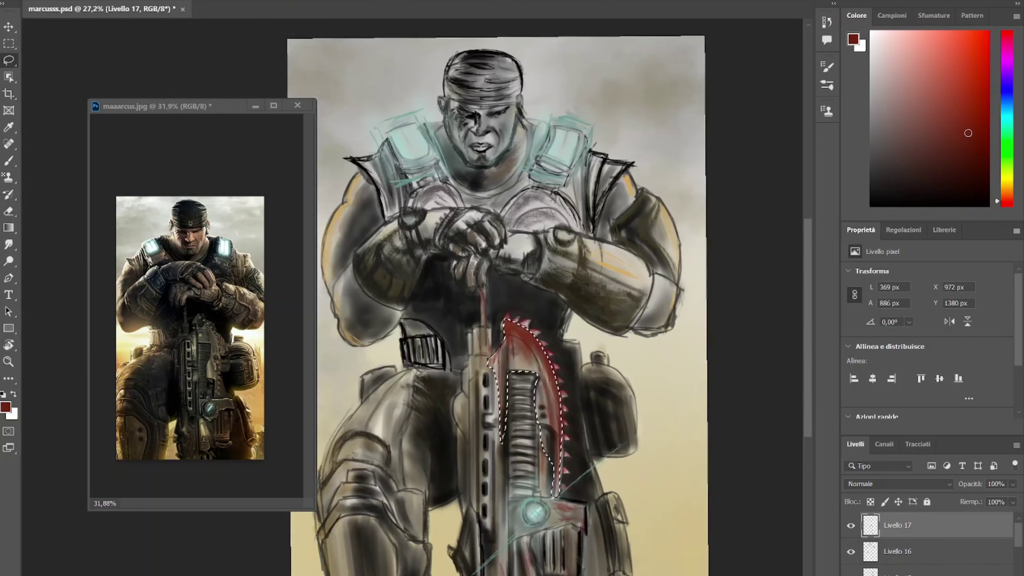
scroll(697, 359, down, 2)
drag(690, 390, 688, 411)
key(e)
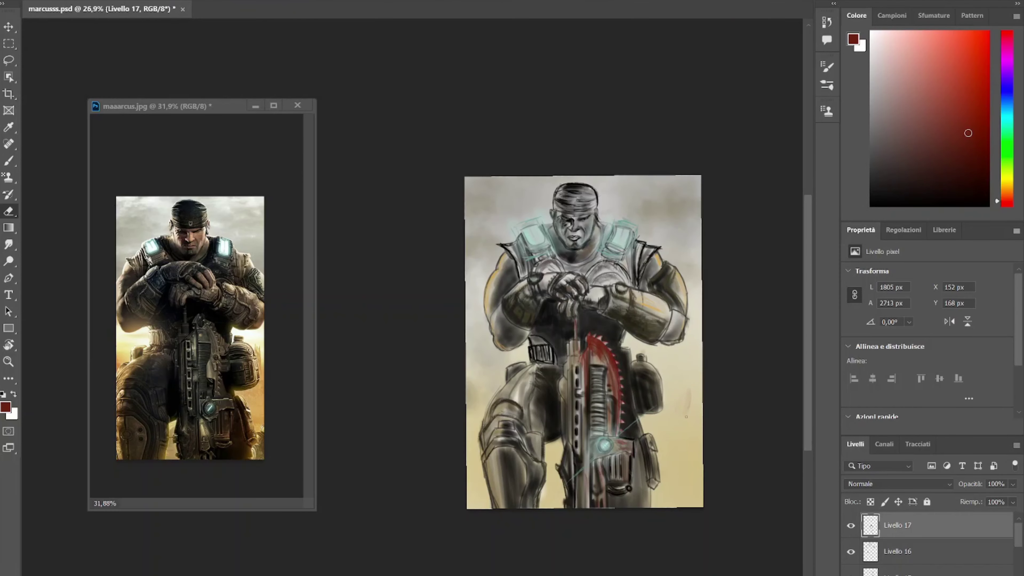
scroll(611, 398, up, 3)
scroll(600, 399, down, 4)
scroll(600, 399, up, 3)
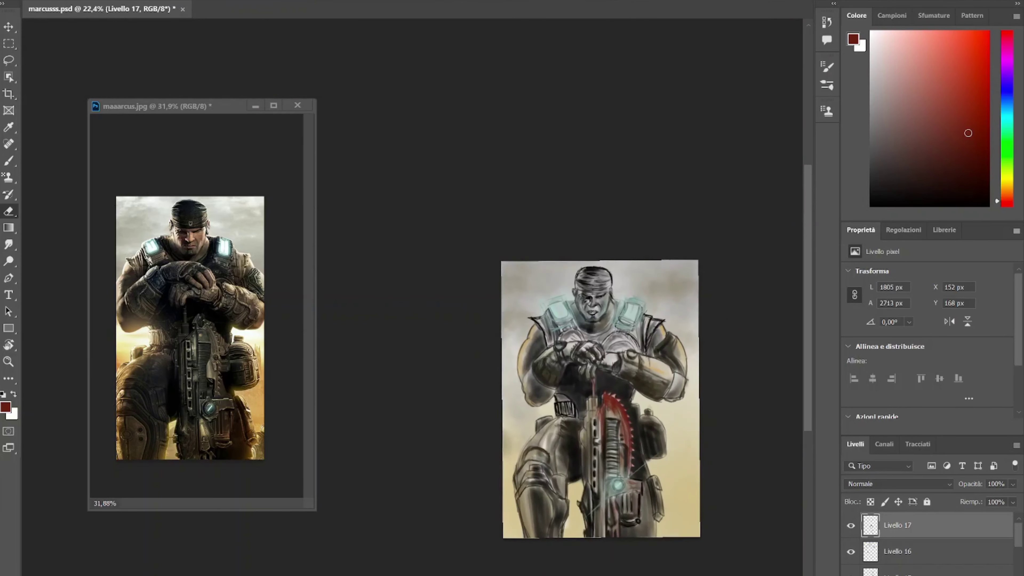
Sample a light grey-beige colour and add new layers Livello 18 and Livello 19.
key(b)
alt+click(480, 283)
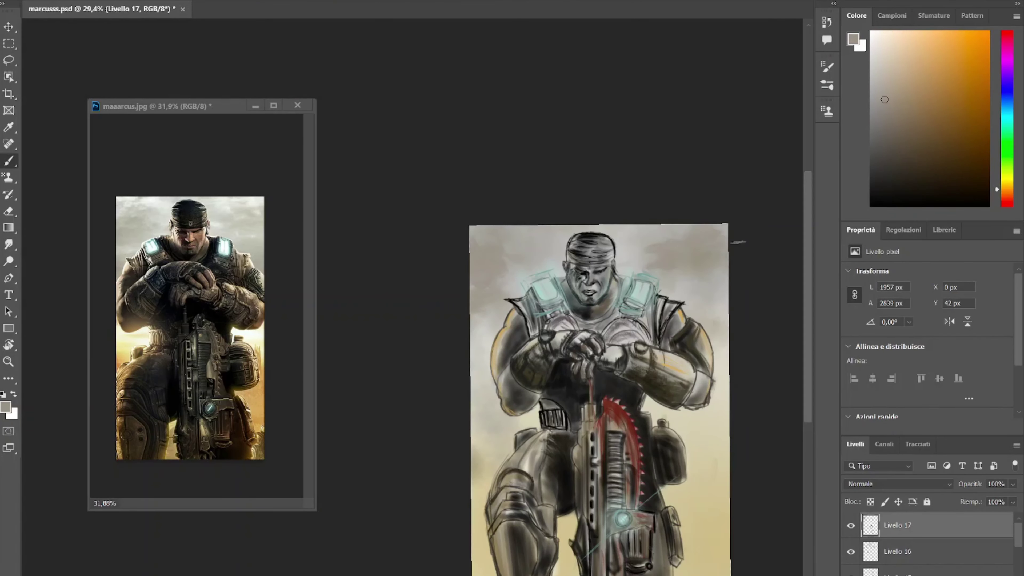
key(ctrl+shift+alt+n)
key(ctrl+shift+alt+n)
click(927, 557)
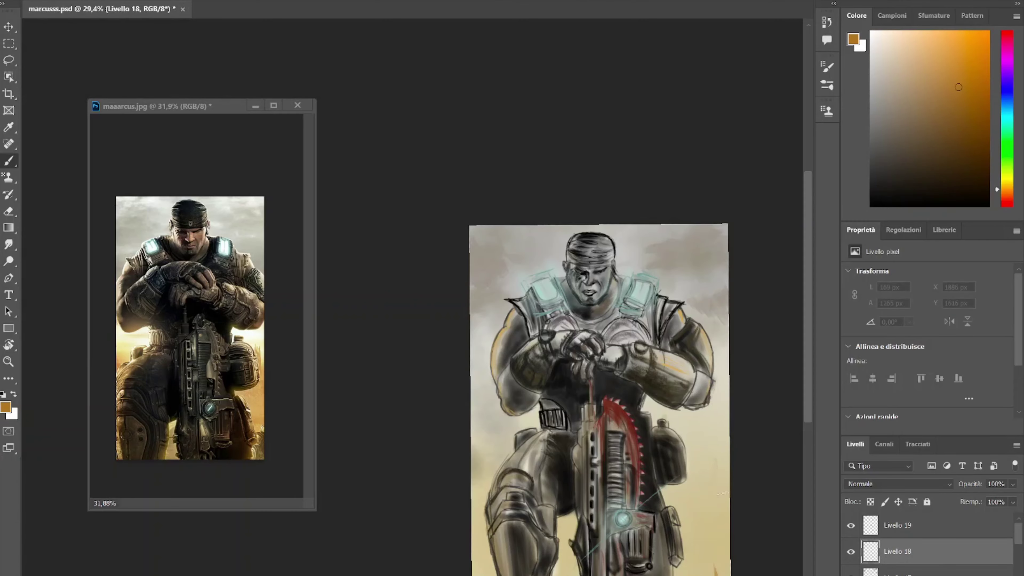
scroll(600, 399, down, 3)
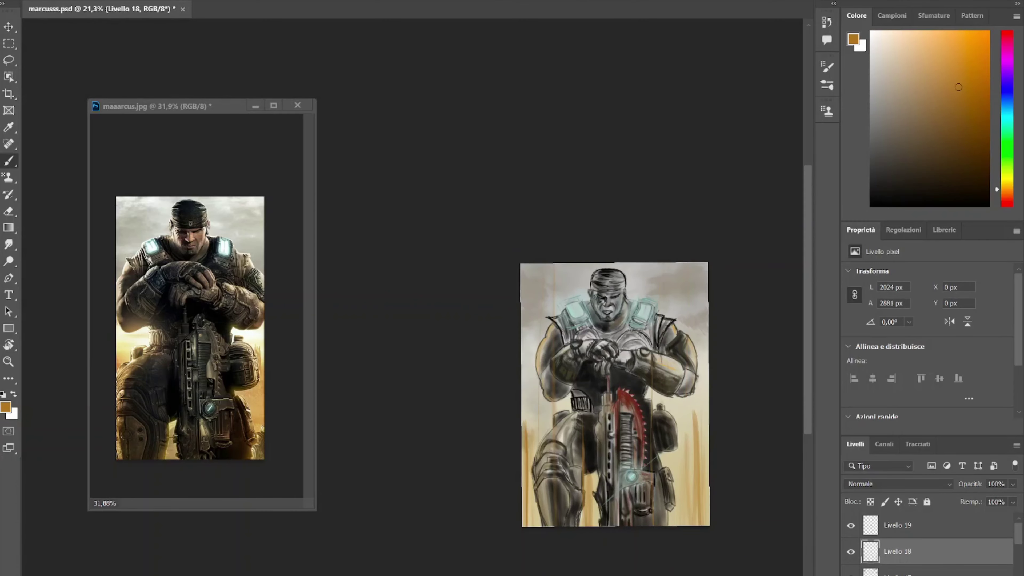